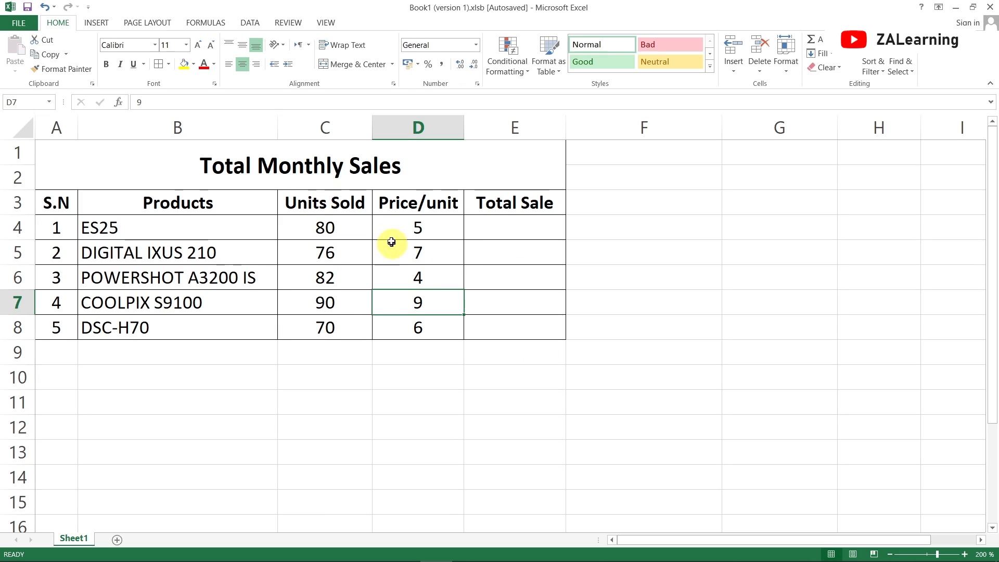
{"action": "left_click", "coordinate": [398, 221]}
{"action": "left_click", "coordinate": [476, 223]}
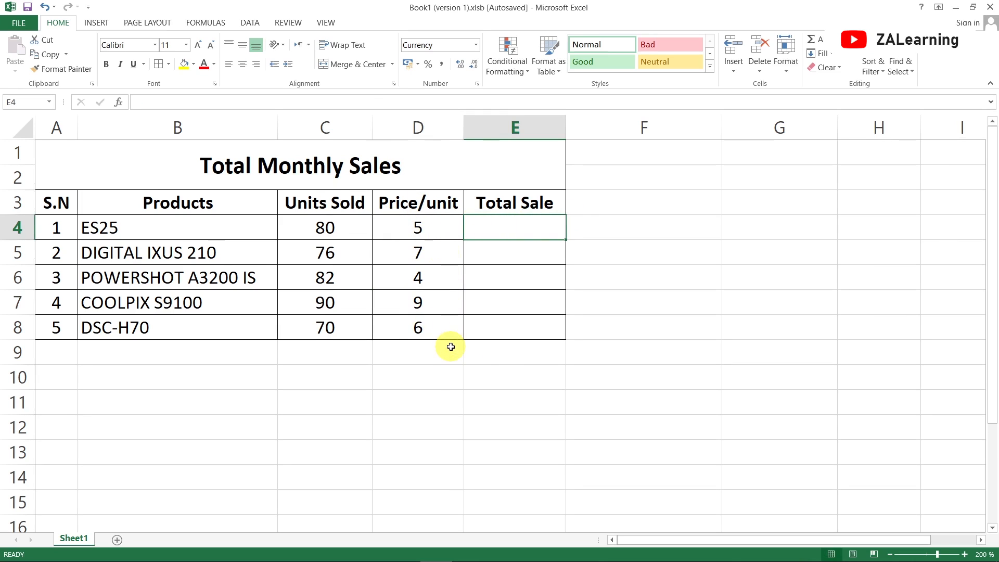
{"action": "left_click", "coordinate": [405, 226]}
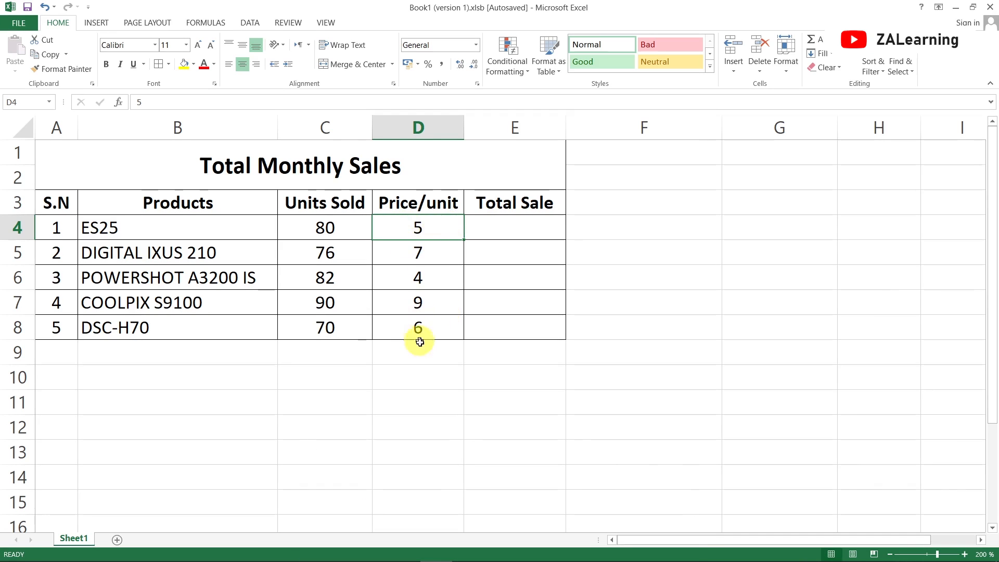
{"action": "left_click", "coordinate": [439, 269]}
{"action": "left_click", "coordinate": [440, 302]}
{"action": "left_click", "coordinate": [441, 344]}
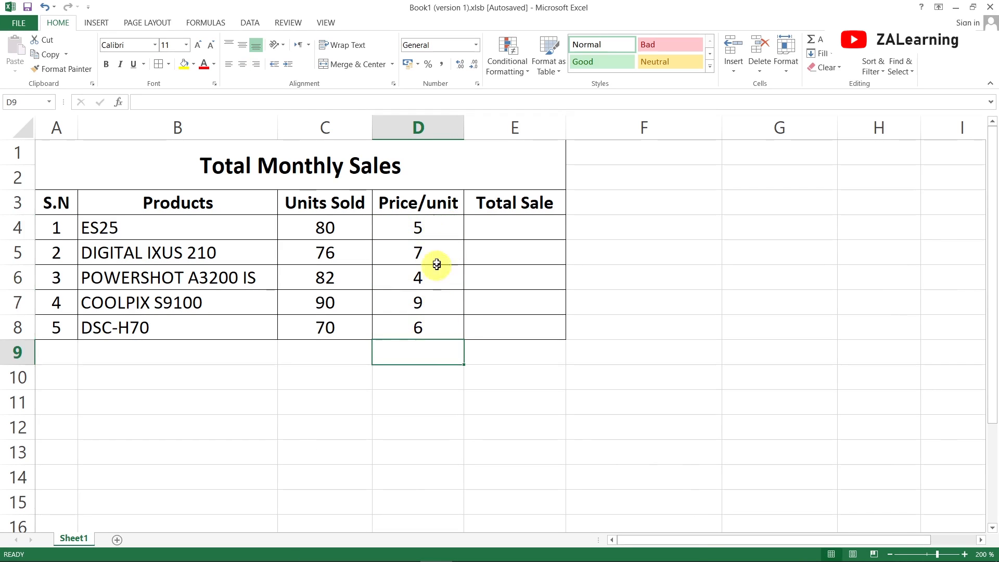
- Apply the Currency number format to the ES25 price in cell D4
{"action": "left_click", "coordinate": [429, 226]}
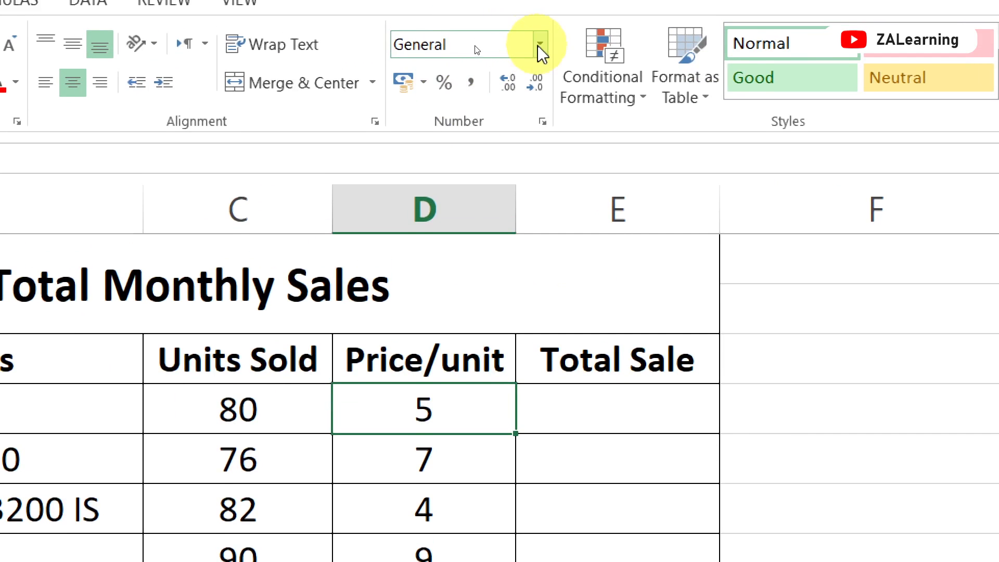
{"action": "left_click", "coordinate": [540, 46]}
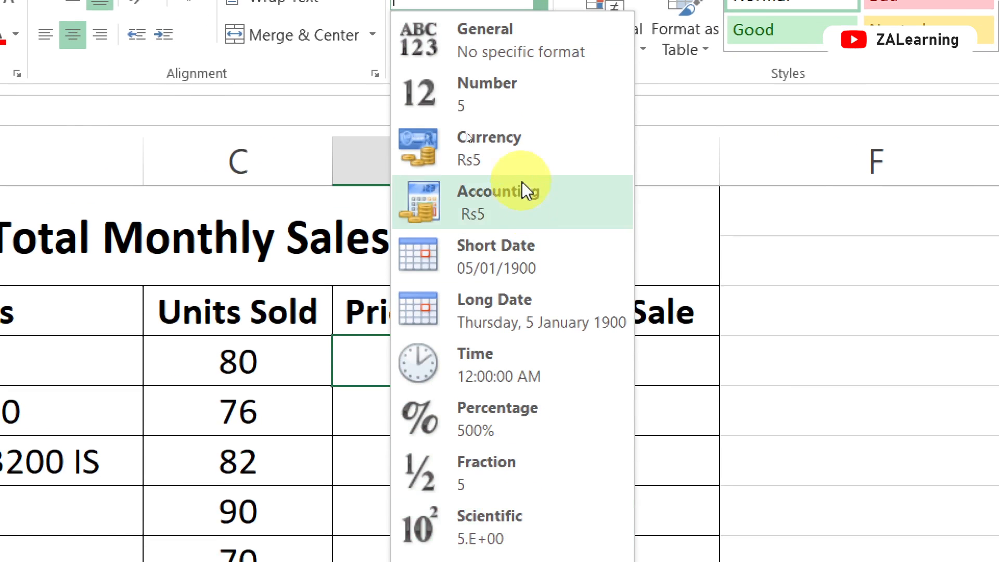
{"action": "left_click", "coordinate": [514, 151]}
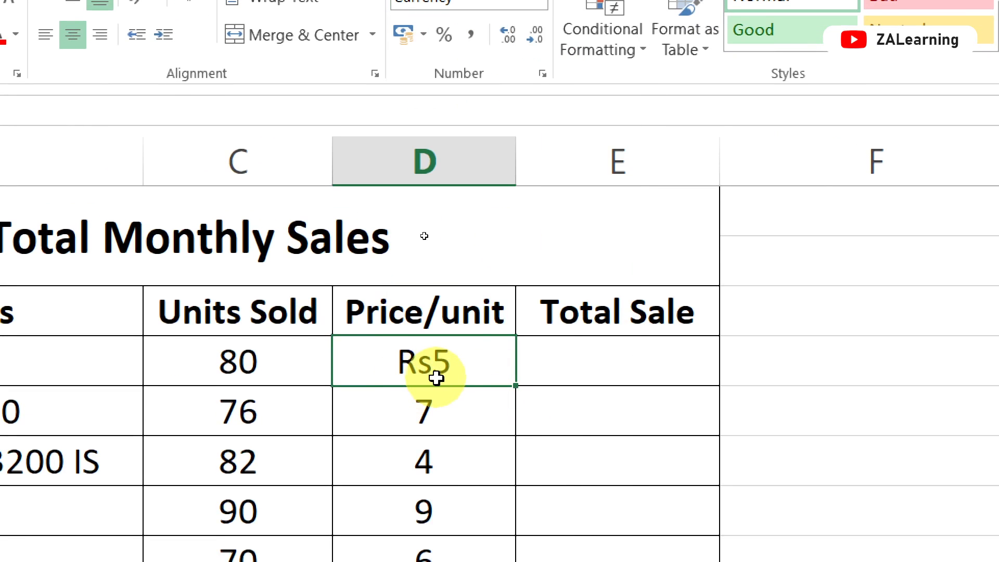
- Switch the number format of the ES25 price in D4 to Percentage
{"action": "left_click", "coordinate": [538, 91]}
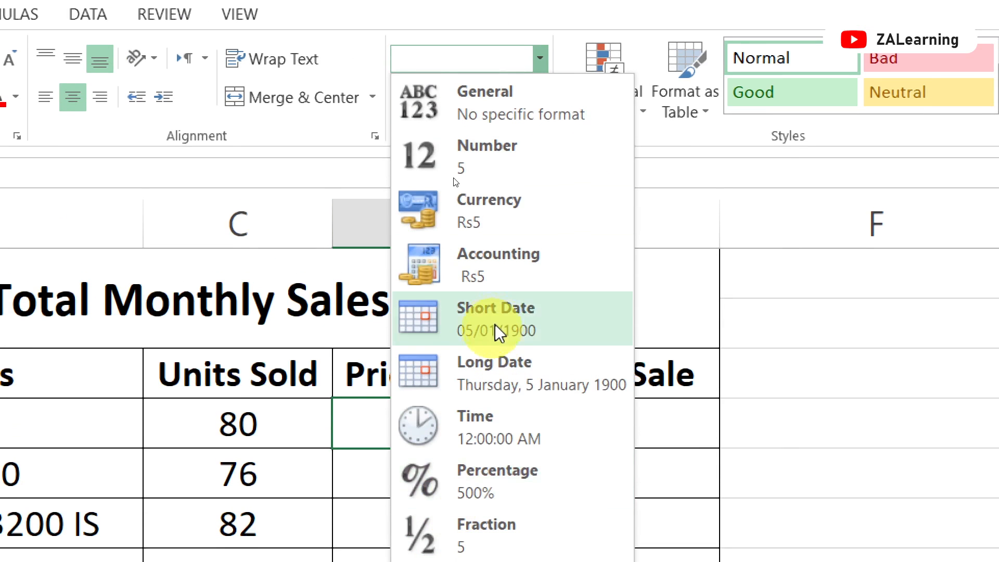
{"action": "left_click", "coordinate": [521, 484]}
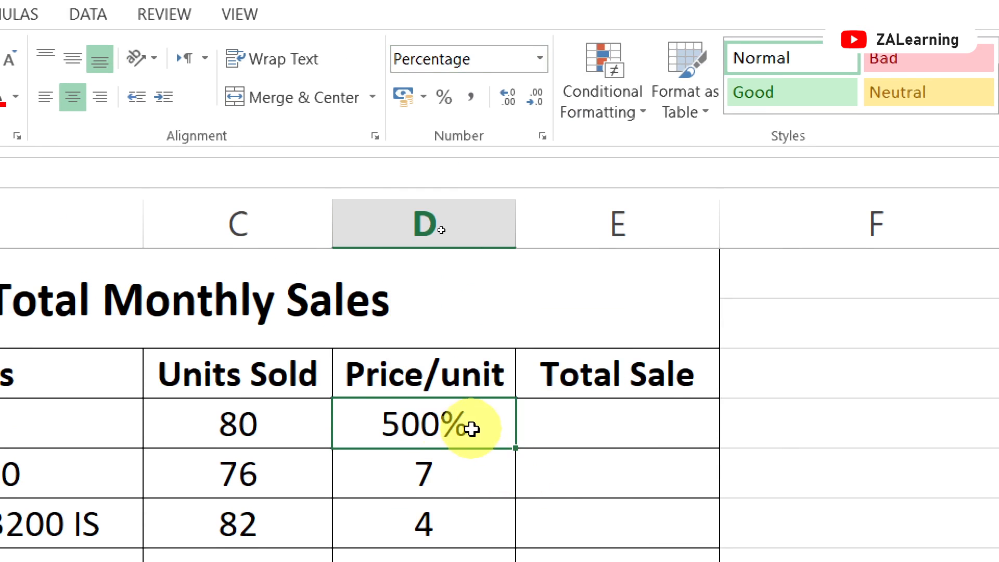
{"action": "left_click", "coordinate": [541, 59]}
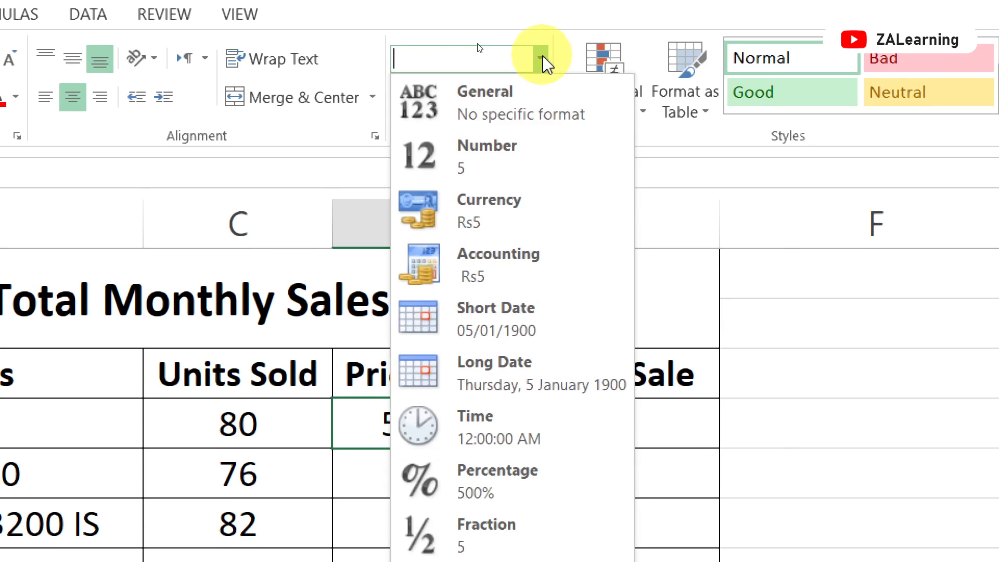
{"action": "left_click", "coordinate": [504, 4]}
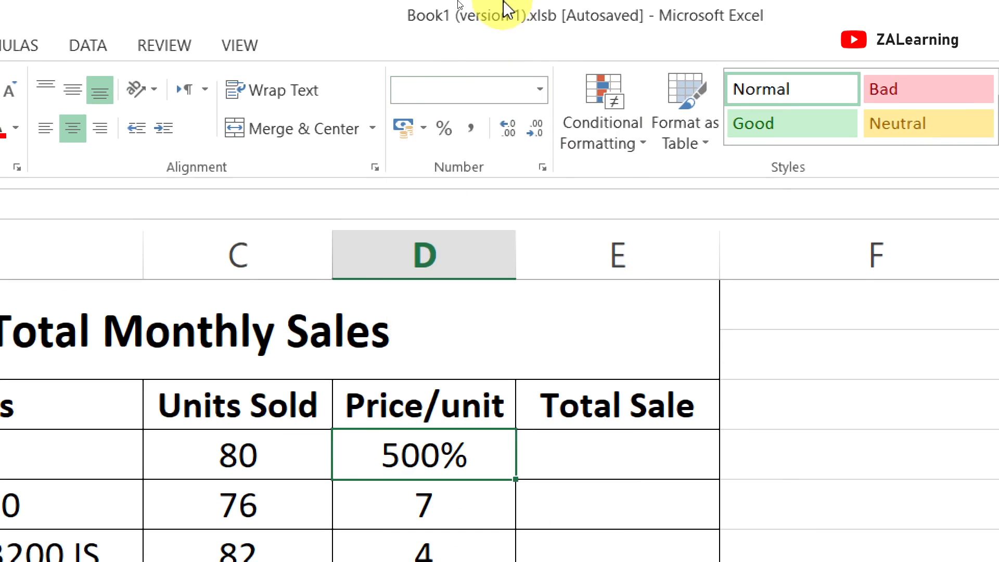
- Format the ES25 price in D4 as Currency with the $ English (Jamaica) symbol
{"action": "left_click", "coordinate": [542, 167]}
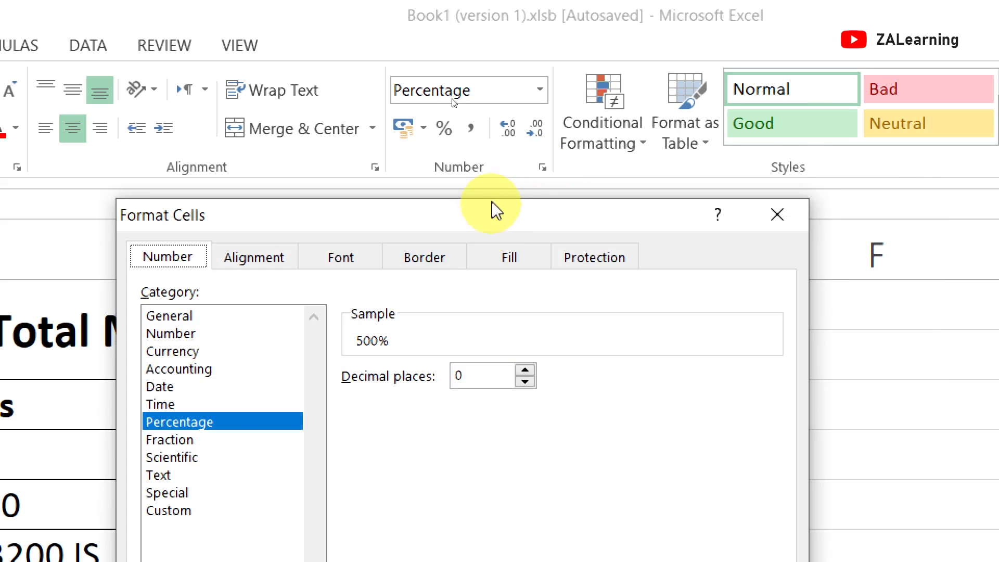
{"action": "left_click_drag", "start_coordinate": [490, 202], "coordinate": [672, 65]}
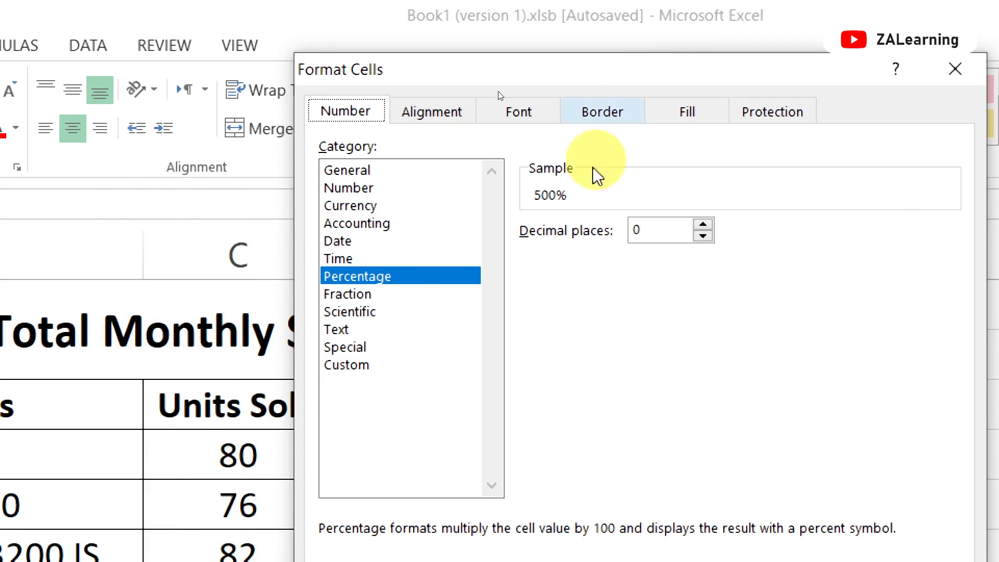
{"action": "left_click", "coordinate": [343, 203]}
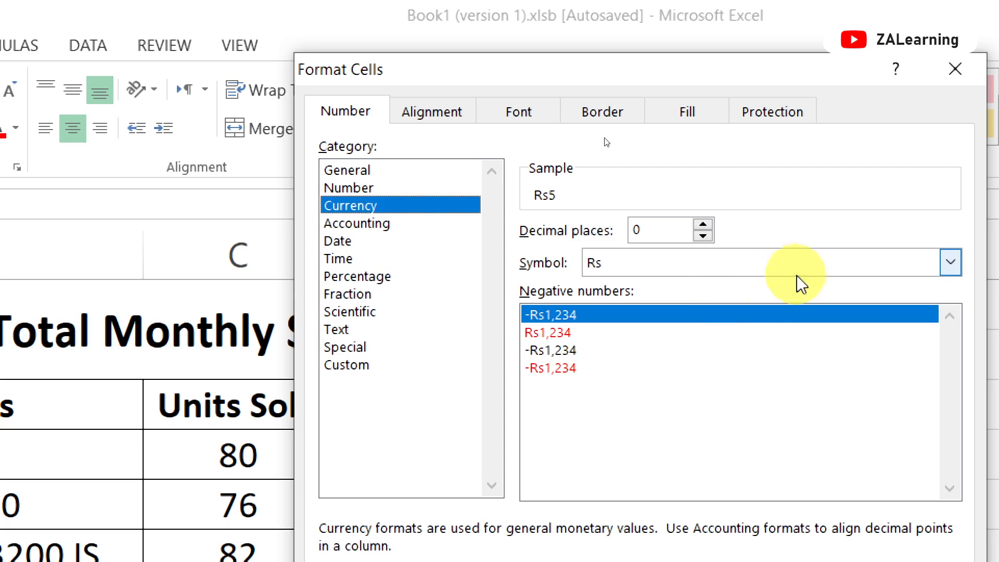
{"action": "left_click", "coordinate": [950, 263]}
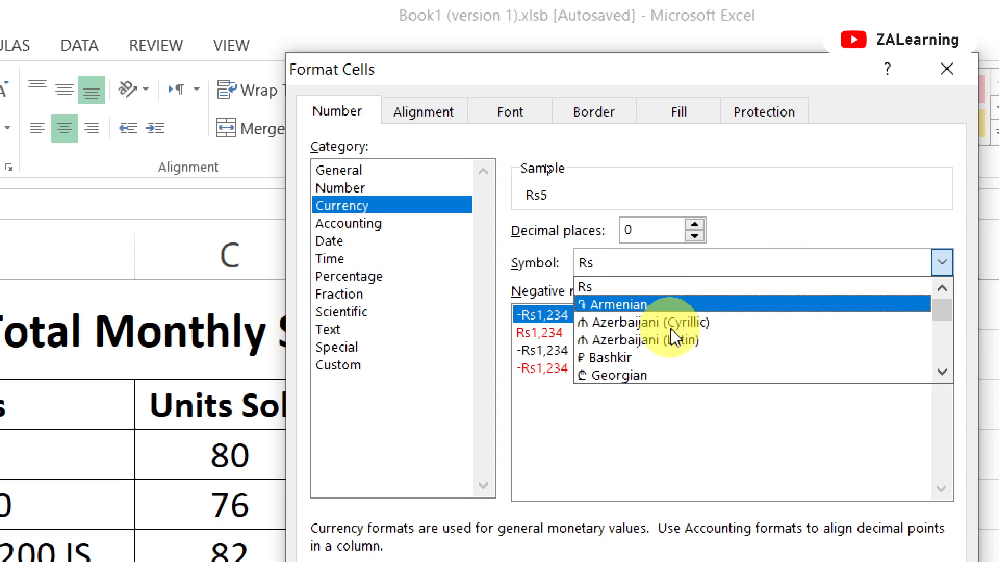
{"action": "scroll", "coordinate": [670, 329], "scroll_direction": "down", "scroll_amount": 4}
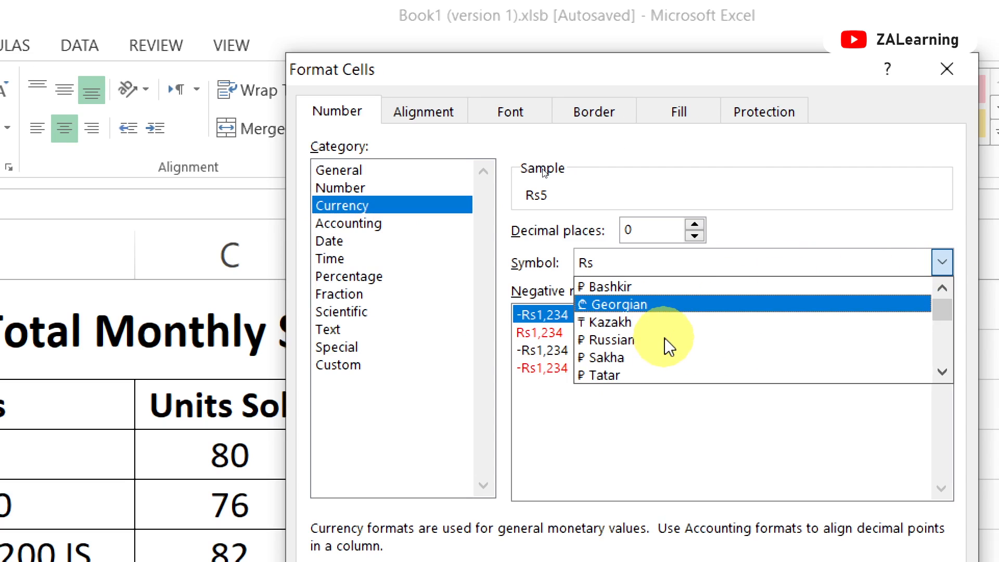
{"action": "scroll", "coordinate": [664, 338], "scroll_direction": "down", "scroll_amount": 6}
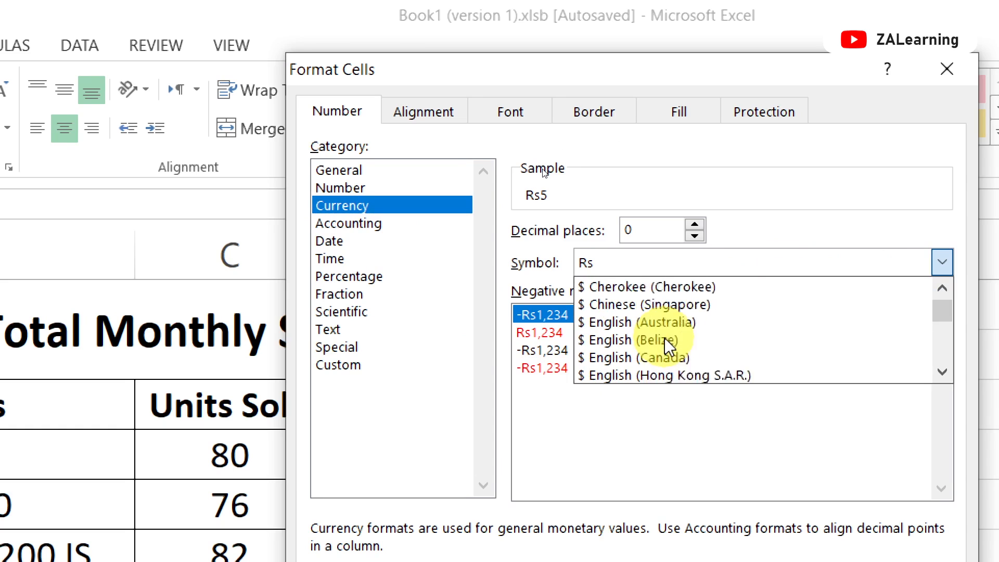
{"action": "scroll", "coordinate": [664, 338], "scroll_direction": "down", "scroll_amount": 5}
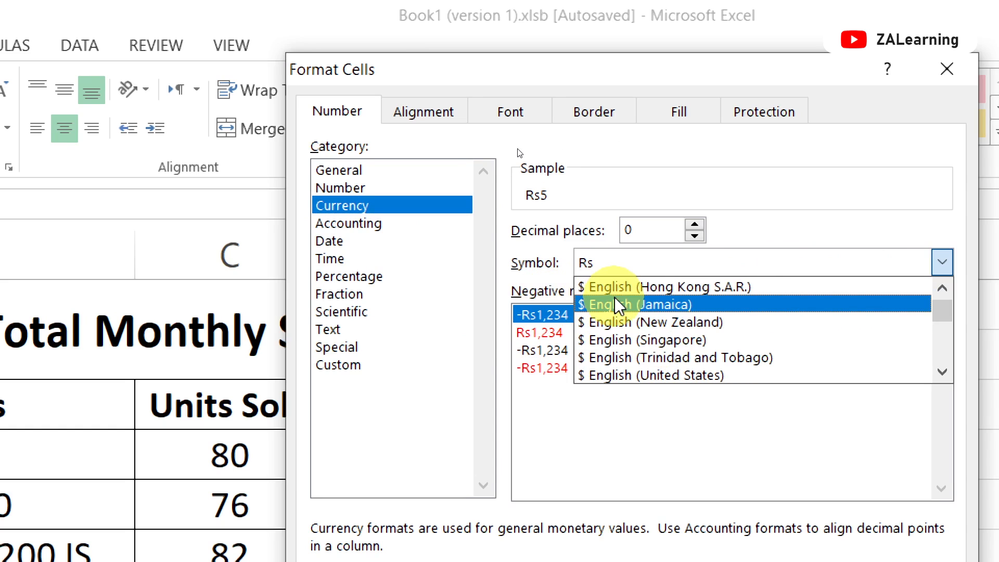
{"action": "left_click", "coordinate": [614, 304]}
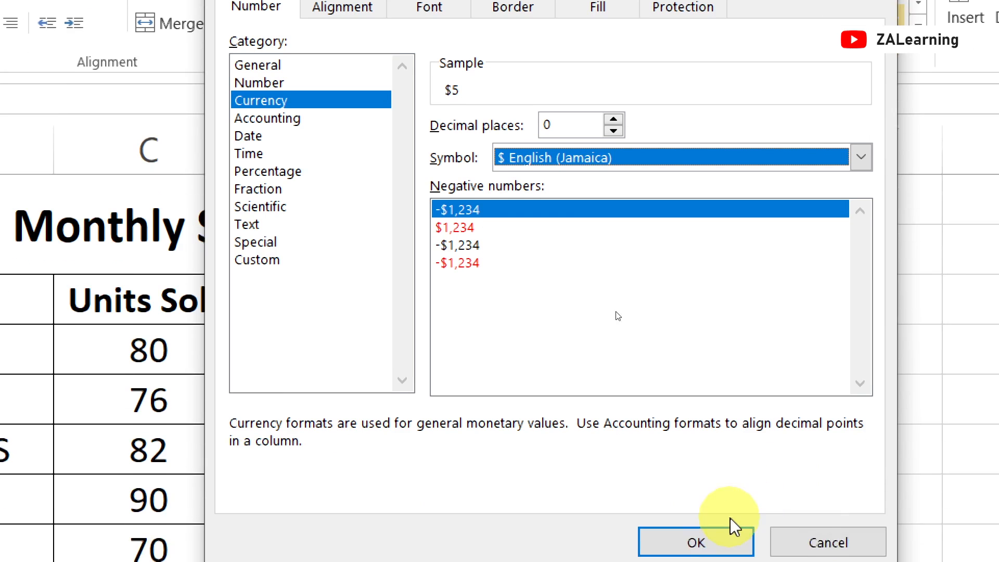
{"action": "left_click", "coordinate": [726, 544]}
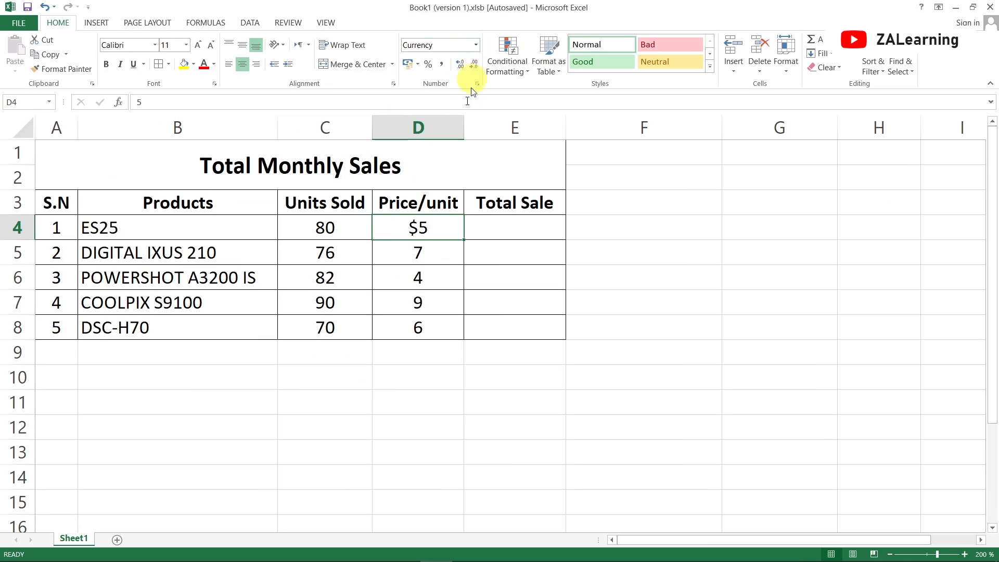
- Format all Price/unit values in D4:D8 as Currency with the Rs symbol
{"action": "double_click", "coordinate": [391, 229]}
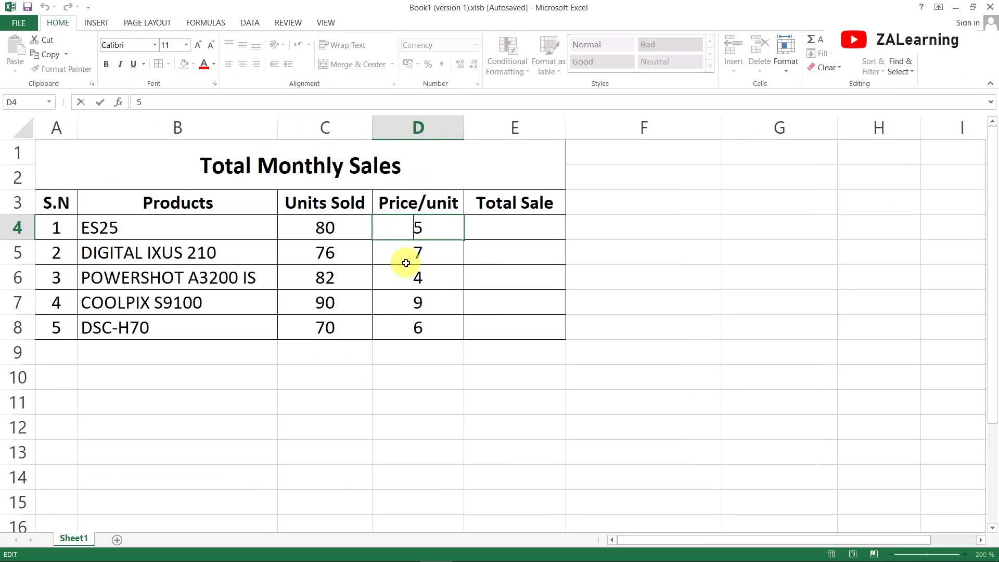
{"action": "left_click_drag", "start_coordinate": [397, 228], "coordinate": [397, 321]}
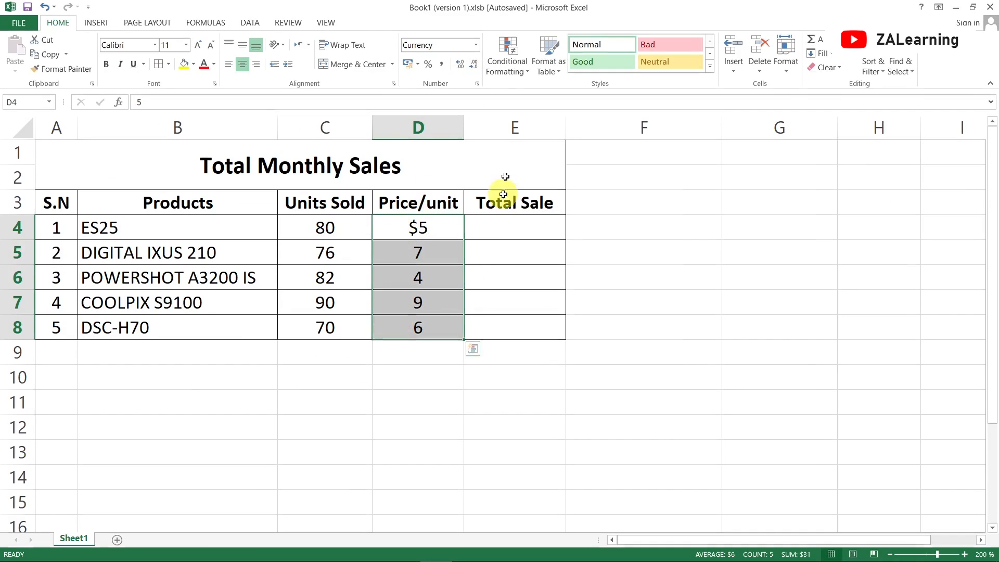
{"action": "left_click", "coordinate": [476, 46]}
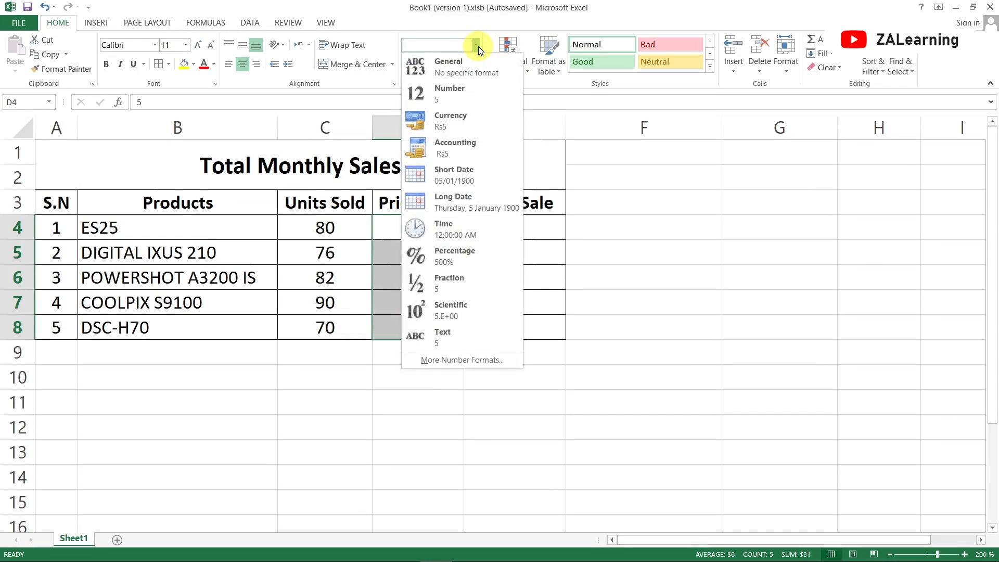
{"action": "left_click", "coordinate": [476, 45]}
{"action": "left_click", "coordinate": [482, 83]}
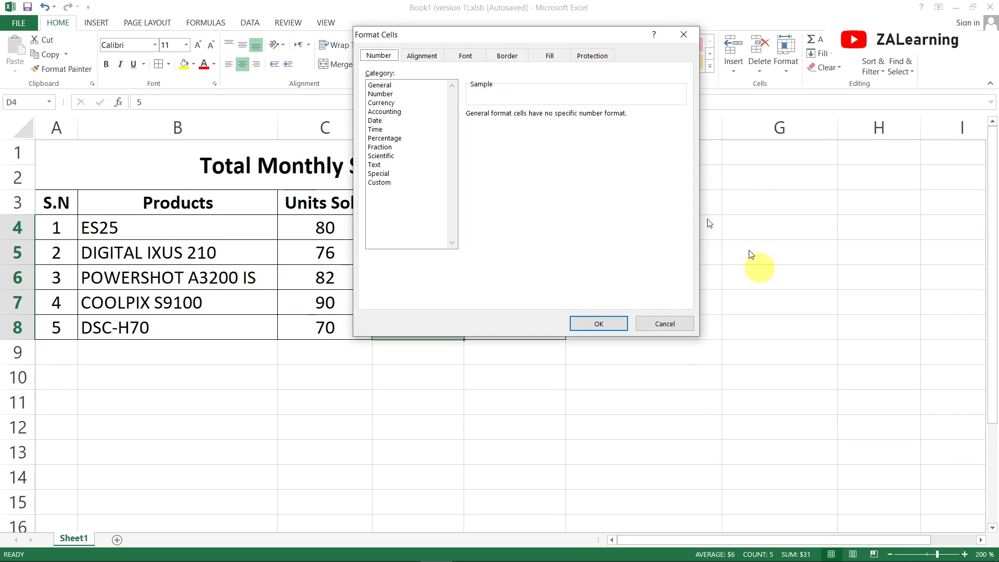
{"action": "left_click_drag", "start_coordinate": [442, 35], "coordinate": [554, 140]}
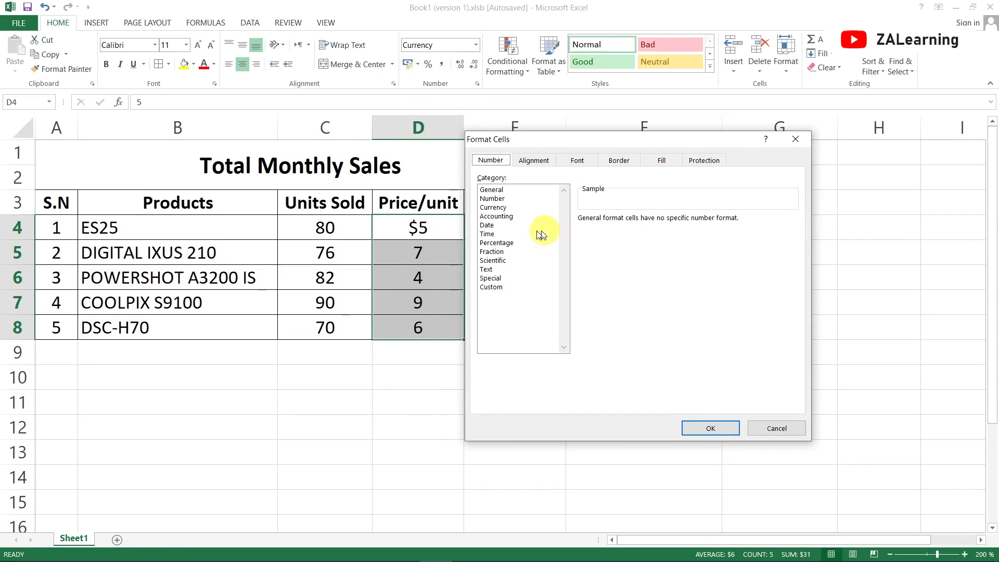
{"action": "left_click", "coordinate": [493, 207]}
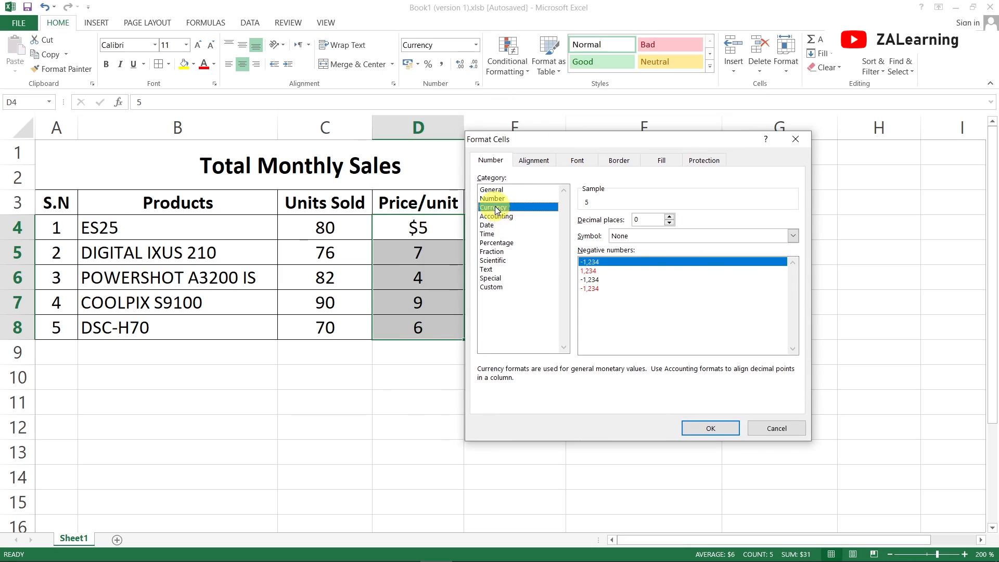
{"action": "left_click", "coordinate": [794, 236]}
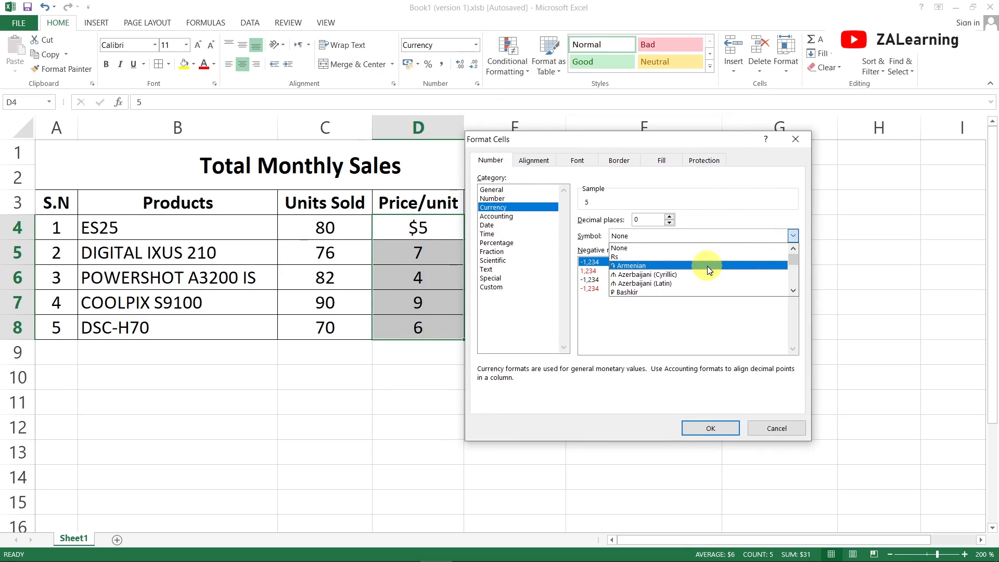
{"action": "left_click", "coordinate": [636, 257]}
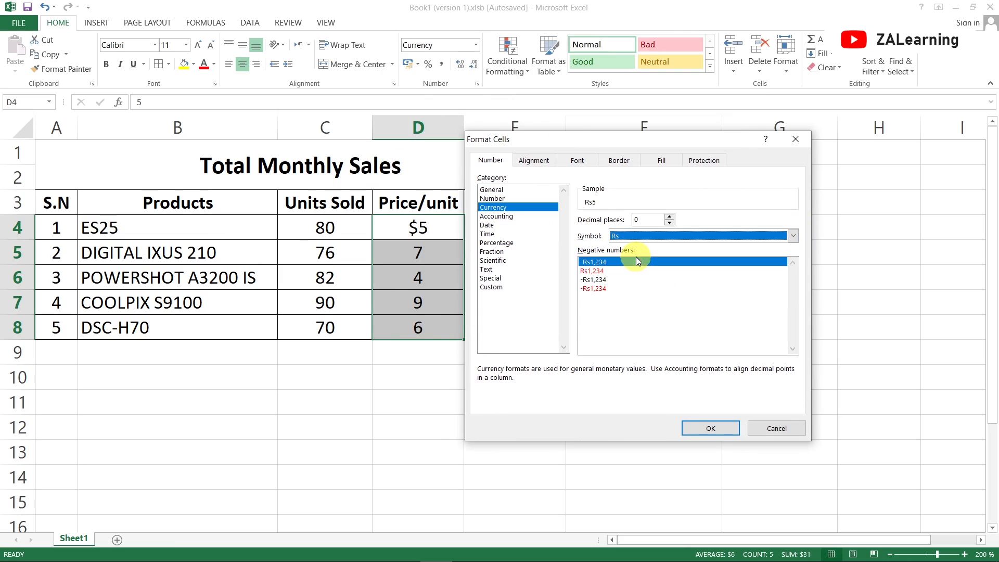
{"action": "left_click", "coordinate": [721, 426]}
{"action": "left_click", "coordinate": [444, 274]}
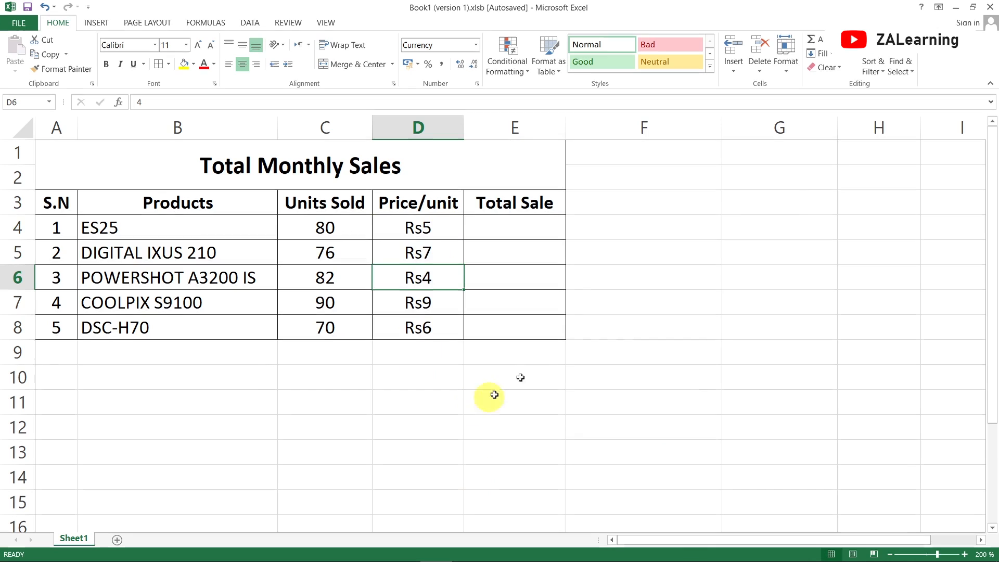
- Calculate the ES25 total sale in cell E4 with the formula =C4*D4
{"action": "left_click", "coordinate": [529, 224]}
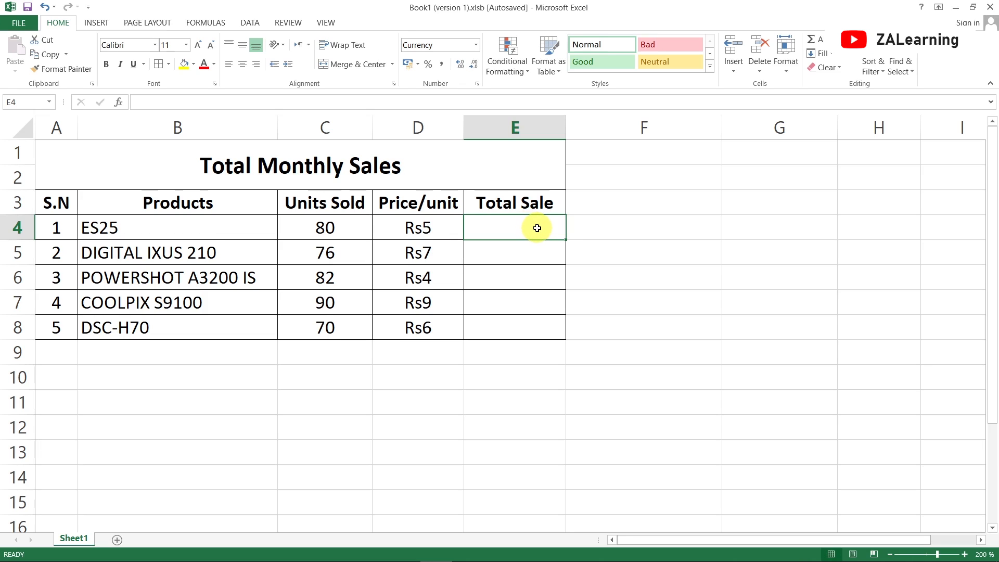
{"action": "type", "text": "="}
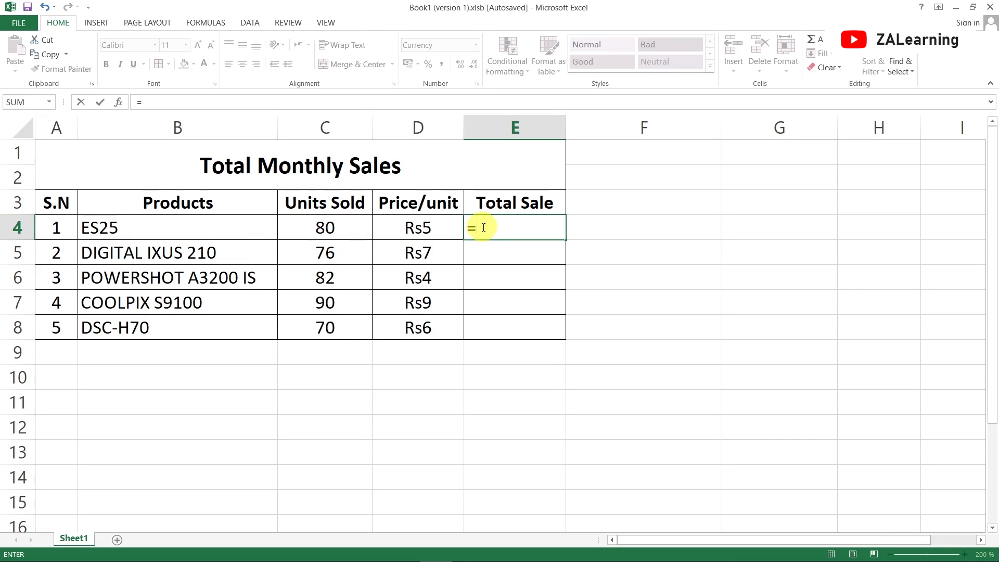
{"action": "type", "text": "C4*"}
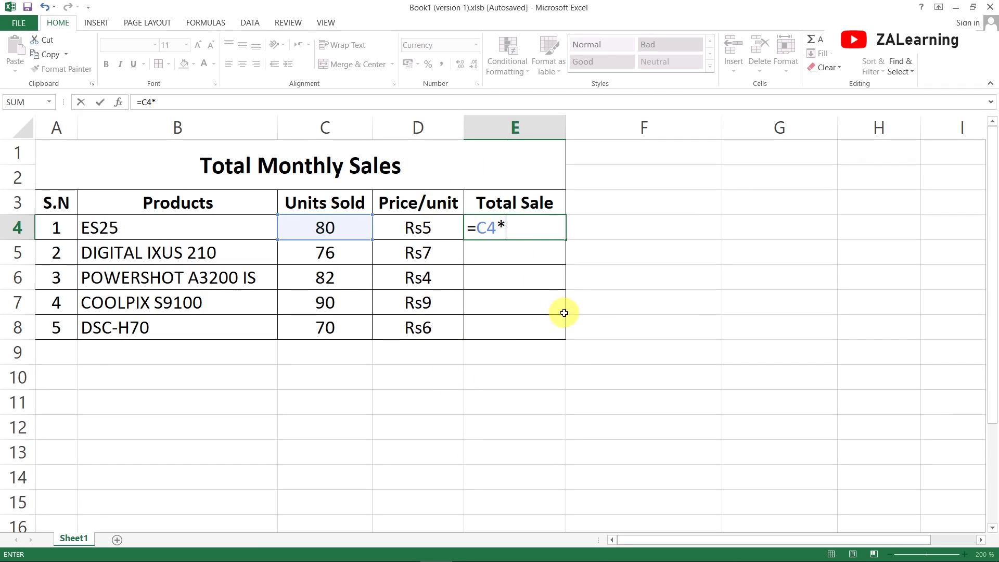
{"action": "type", "text": "D4"}
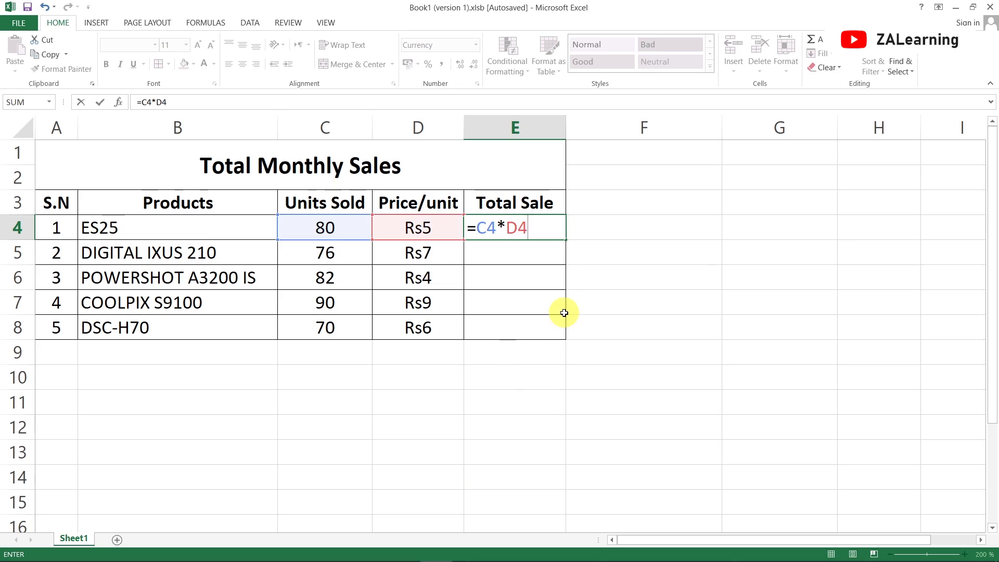
{"action": "key", "text": "Return"}
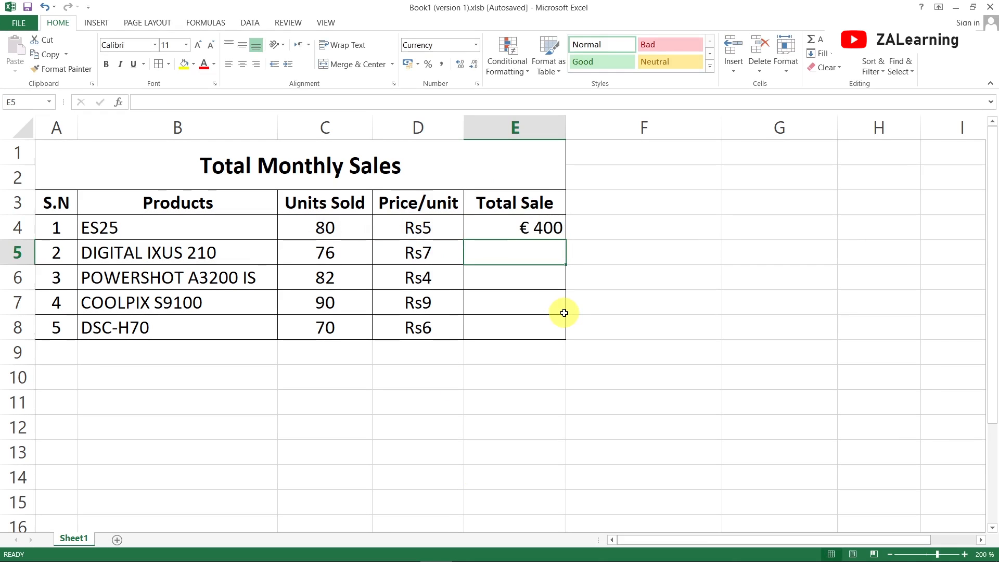
- Change the currency symbol of the ES25 total sale in E4 to Rs
{"action": "left_click", "coordinate": [540, 235]}
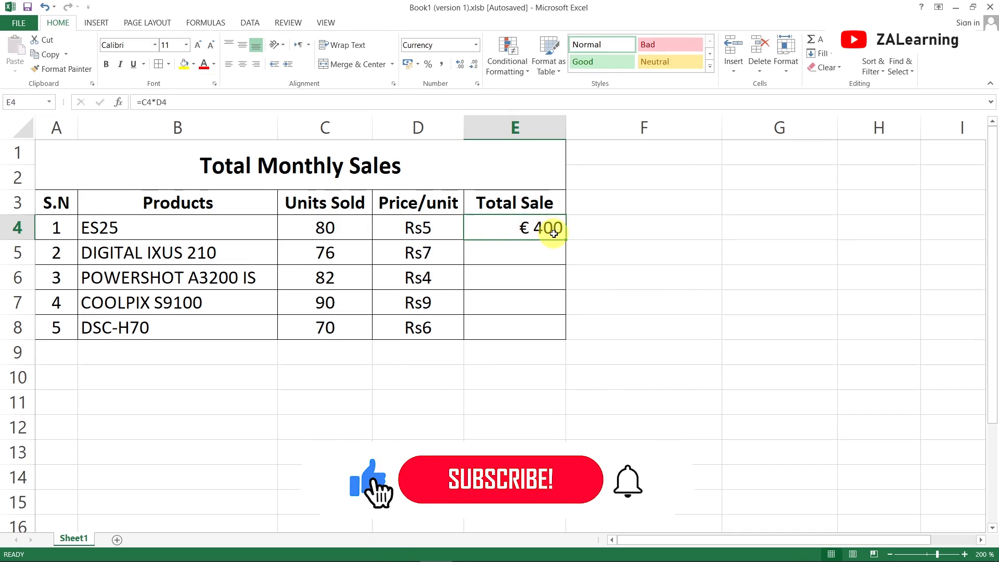
{"action": "left_click", "coordinate": [477, 84]}
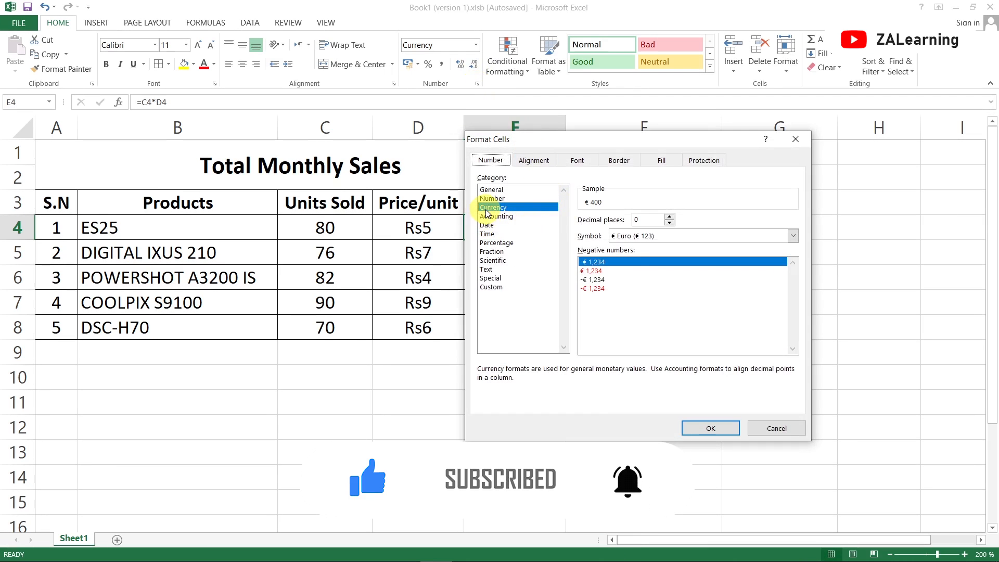
{"action": "left_click", "coordinate": [668, 236]}
{"action": "left_click", "coordinate": [658, 273]}
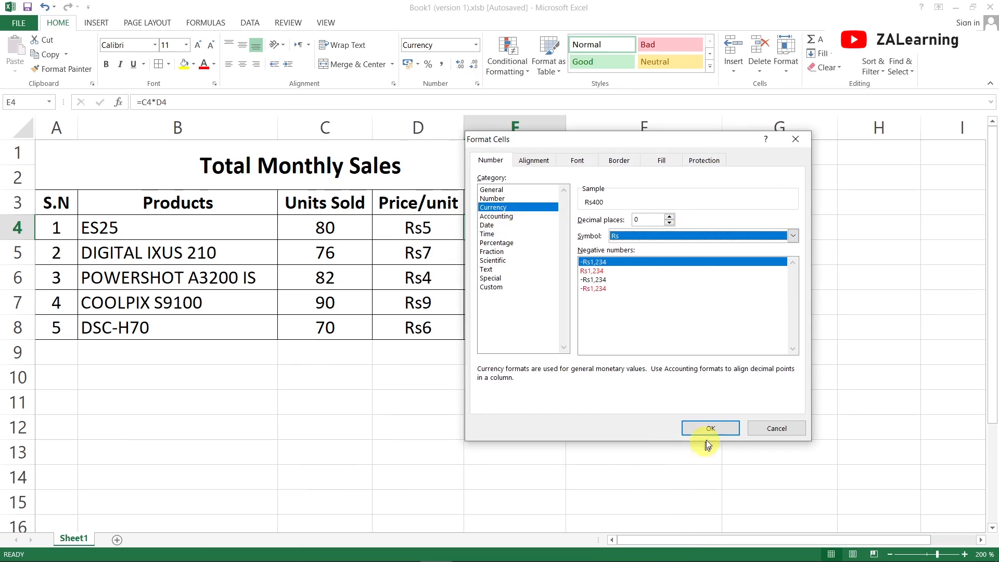
{"action": "left_click", "coordinate": [711, 427]}
- Format the empty Total Sale cells E5:E8 as Currency with the Rs symbol
{"action": "left_click_drag", "start_coordinate": [530, 249], "coordinate": [521, 330]}
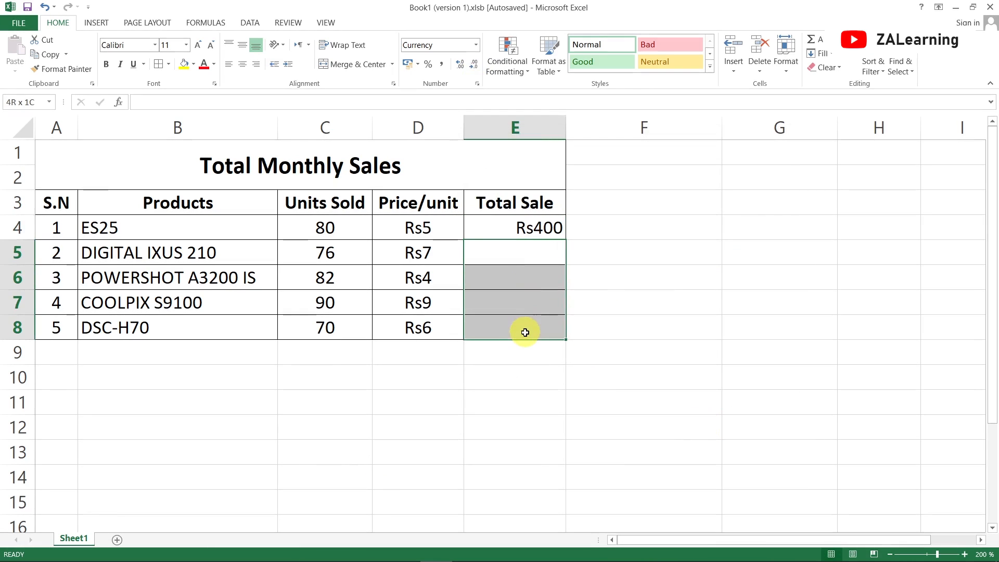
{"action": "left_click", "coordinate": [477, 84]}
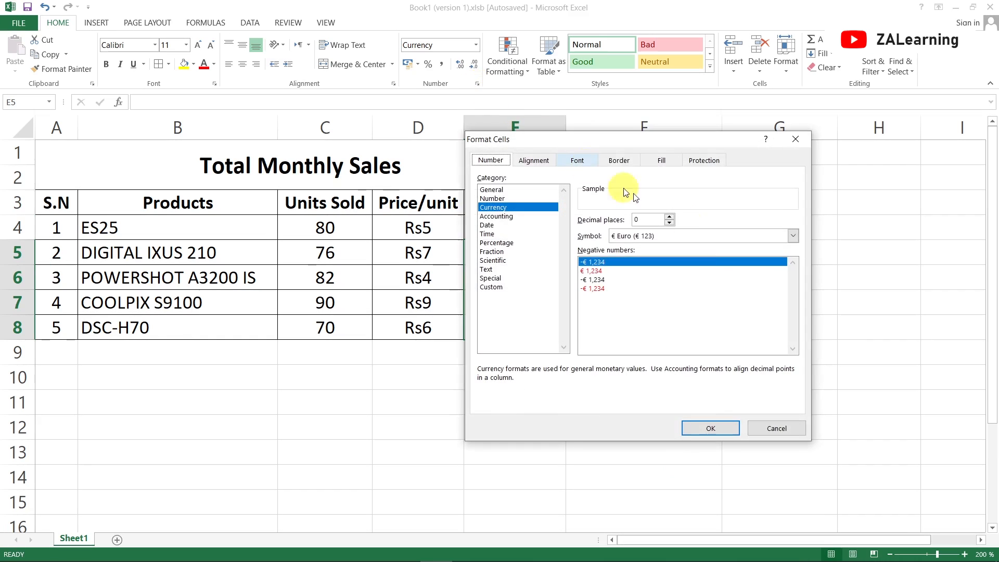
{"action": "left_click", "coordinate": [705, 233]}
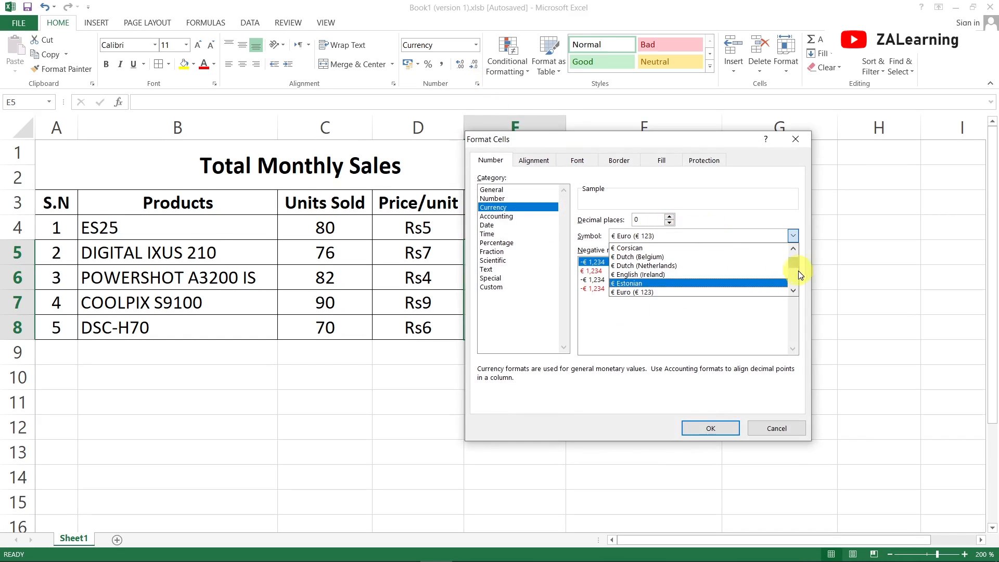
{"action": "scroll", "coordinate": [793, 263], "scroll_direction": "up", "scroll_amount": 5}
{"action": "left_click", "coordinate": [648, 257]}
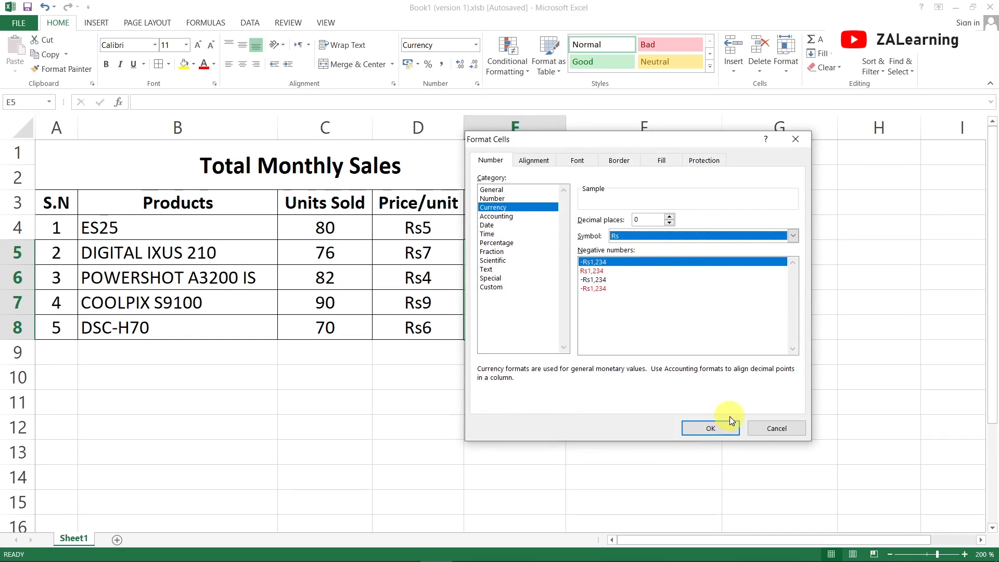
{"action": "left_click", "coordinate": [728, 426]}
{"action": "left_click", "coordinate": [529, 282]}
{"action": "left_click", "coordinate": [530, 243]}
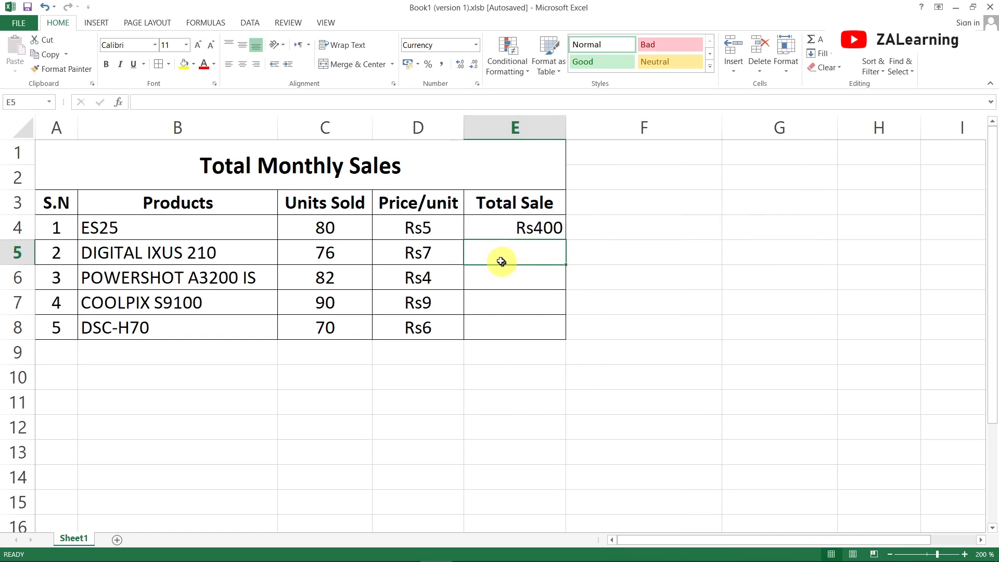
- Fill the total sale formula from E4 down through E8 for the remaining products
{"action": "left_click", "coordinate": [513, 224]}
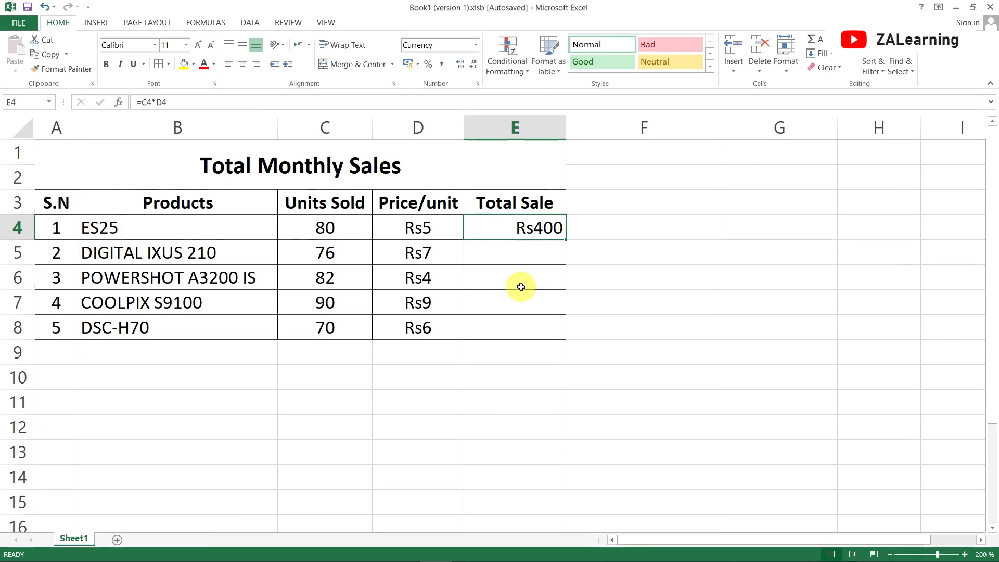
{"action": "left_click", "coordinate": [521, 250]}
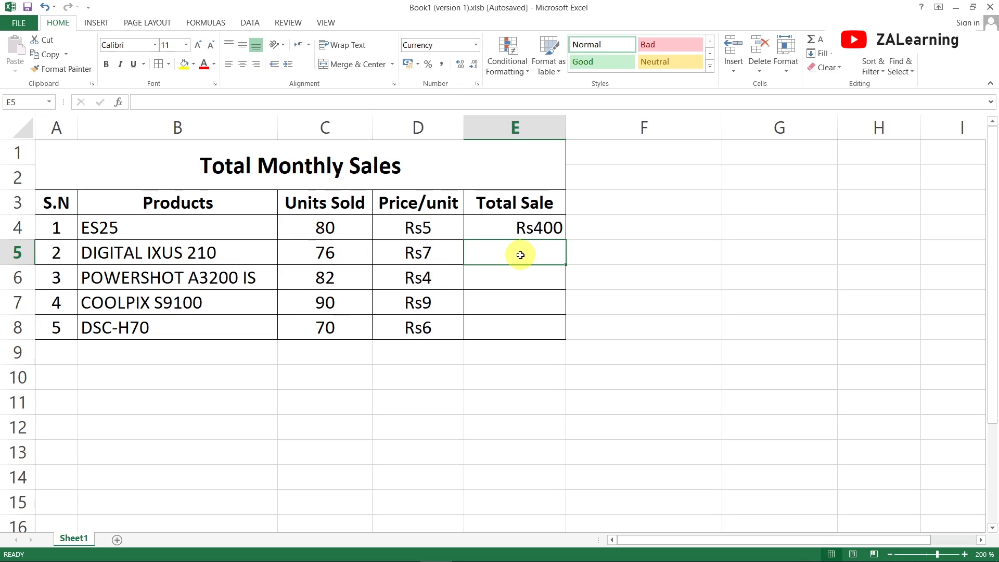
{"action": "left_click", "coordinate": [489, 230]}
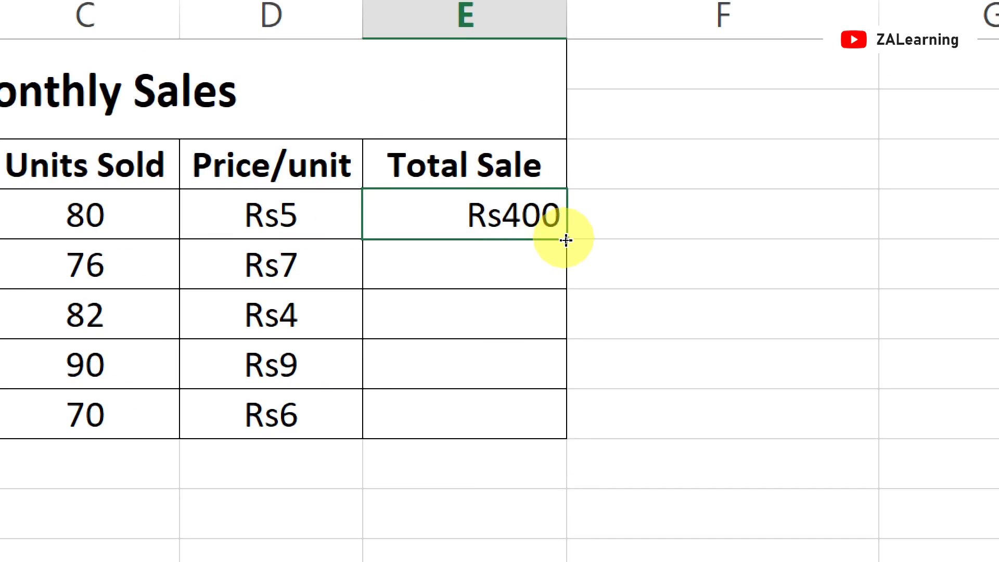
{"action": "left_click_drag", "start_coordinate": [565, 240], "coordinate": [564, 420]}
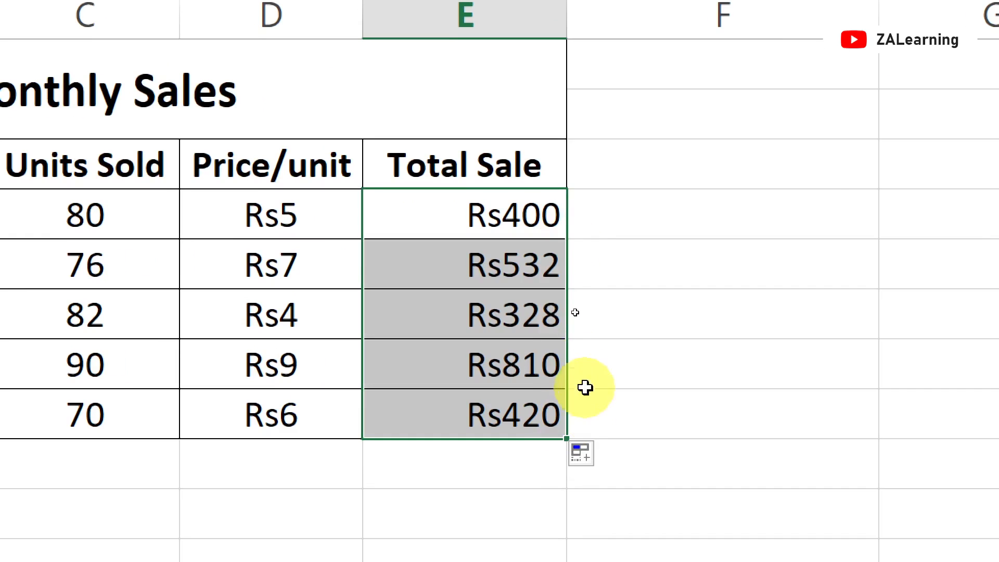
- Examine the copied formulas in the Total Sale column and compare which row's cells each one references
{"action": "left_click", "coordinate": [503, 252]}
{"action": "left_click", "coordinate": [528, 396]}
{"action": "left_click", "coordinate": [527, 324]}
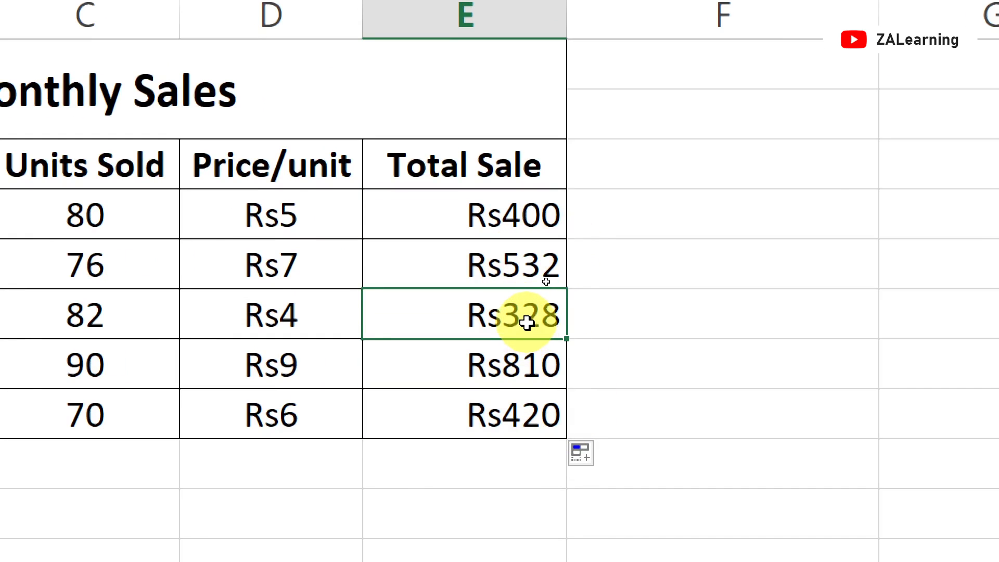
{"action": "left_click", "coordinate": [512, 212]}
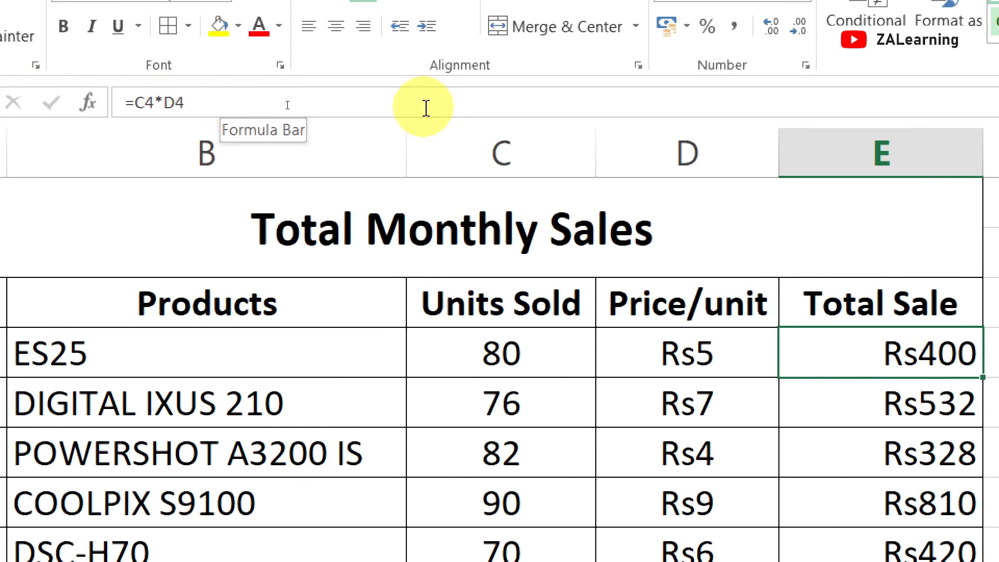
{"action": "left_click", "coordinate": [909, 409]}
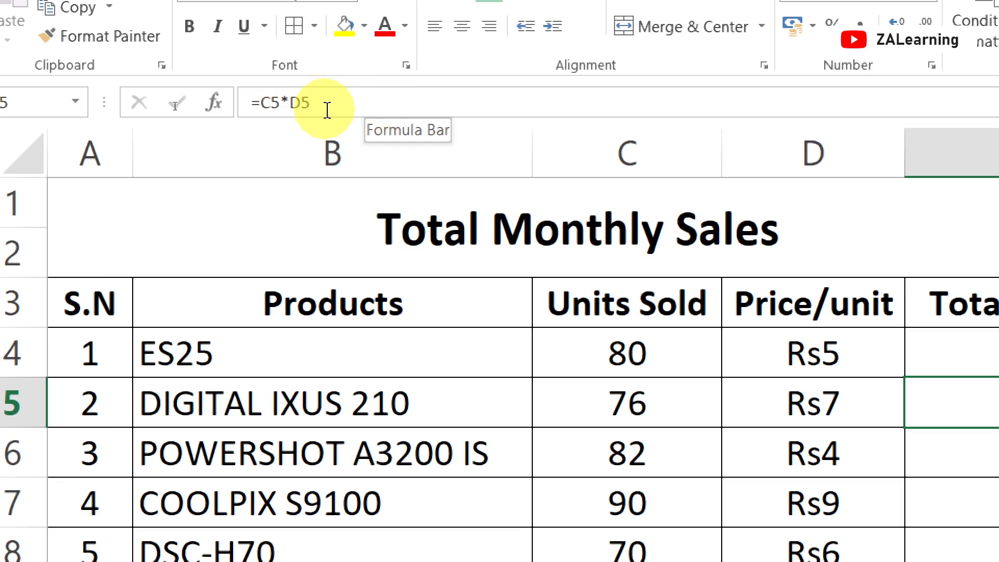
{"action": "left_click", "coordinate": [785, 461]}
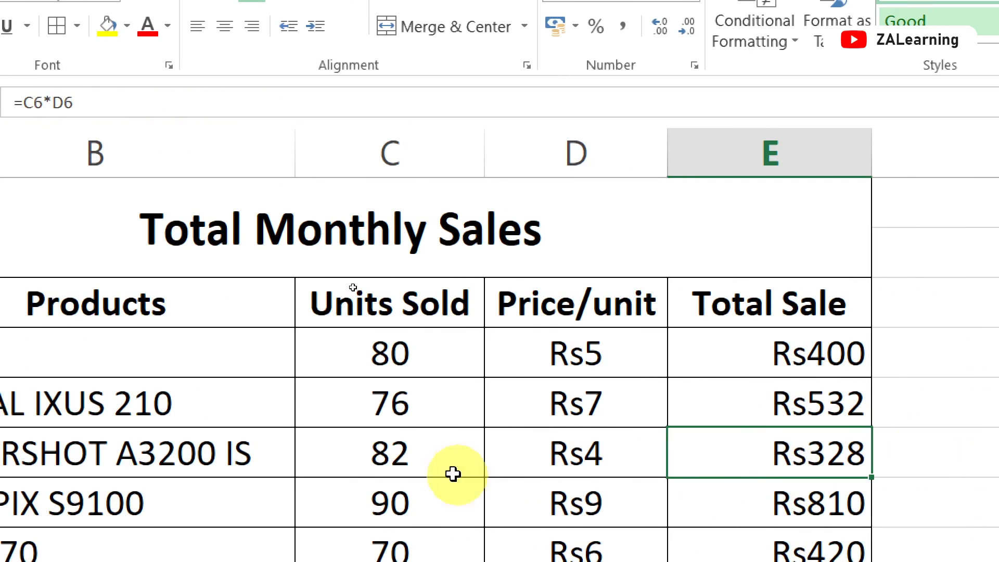
{"action": "left_click", "coordinate": [578, 457]}
{"action": "left_click", "coordinate": [390, 453]}
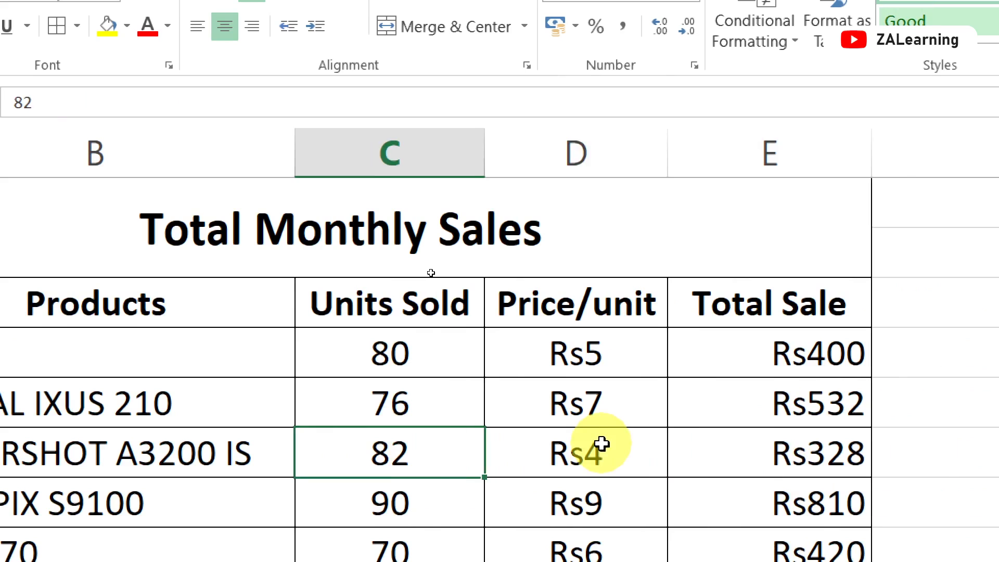
{"action": "left_click", "coordinate": [598, 444]}
{"action": "left_click", "coordinate": [823, 447]}
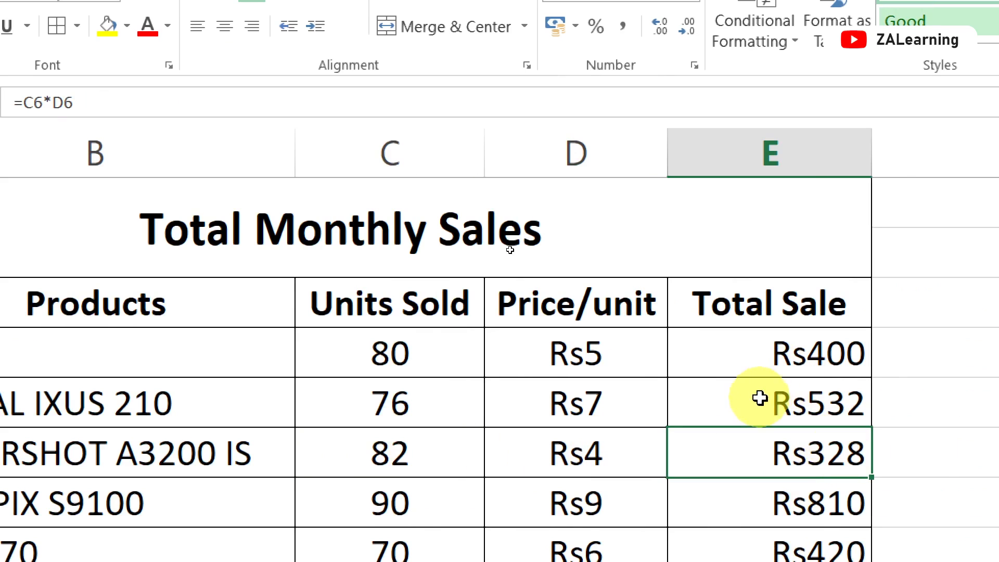
{"action": "left_click", "coordinate": [739, 398]}
{"action": "left_click", "coordinate": [700, 341]}
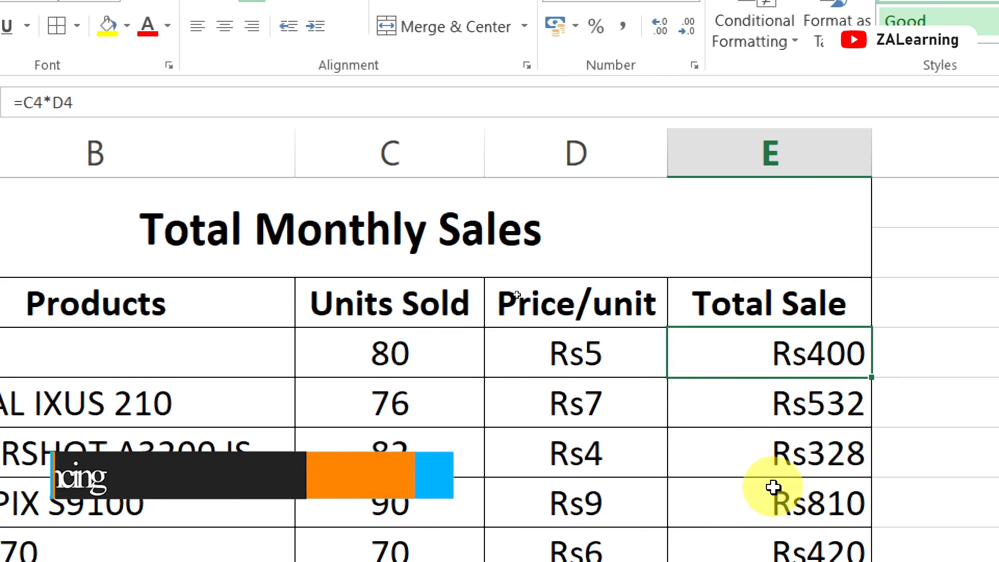
{"action": "scroll", "coordinate": [770, 488], "scroll_direction": "down", "scroll_amount": 2}
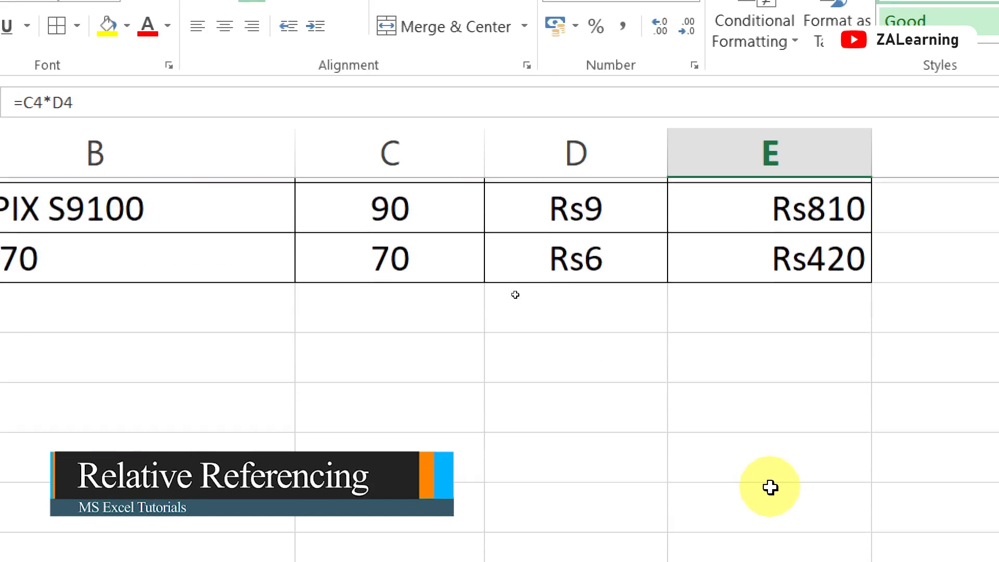
{"action": "scroll", "coordinate": [770, 488], "scroll_direction": "up", "scroll_amount": 2}
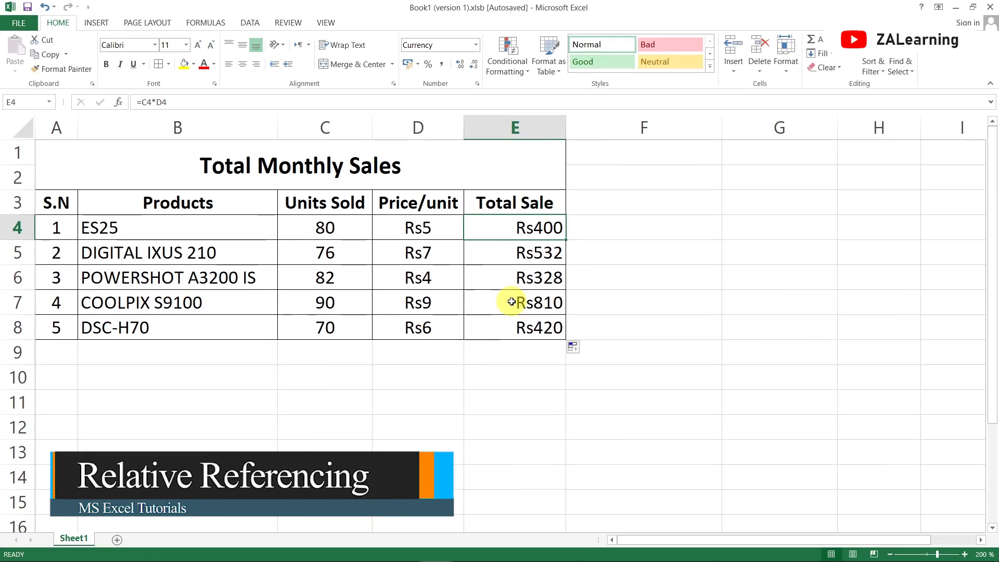
{"action": "left_click", "coordinate": [756, 422]}
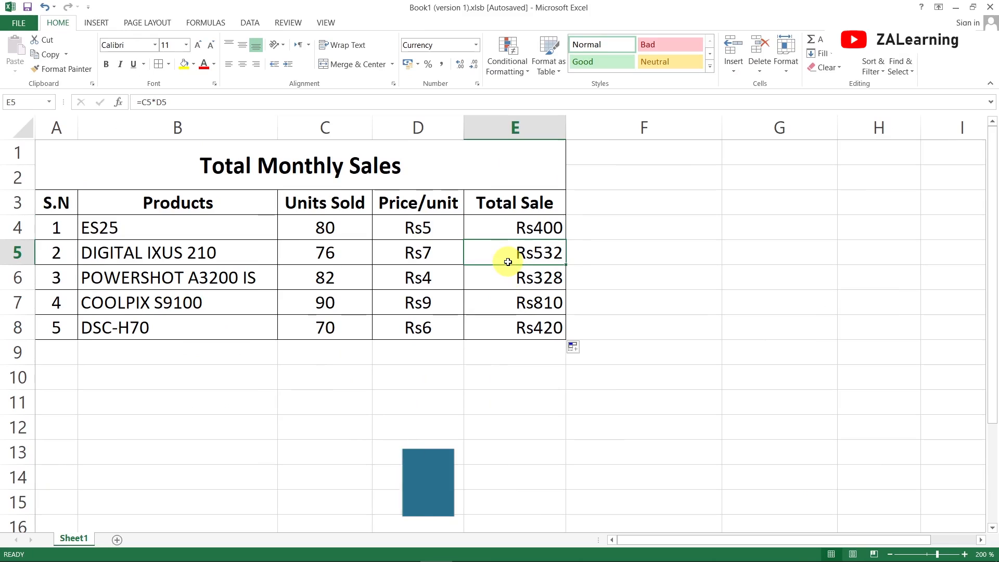
- Trace the ES25 total in E4 to its source cells and review the Units Sold and Price/unit pairs in rows 4 to 6
{"action": "left_click", "coordinate": [527, 227]}
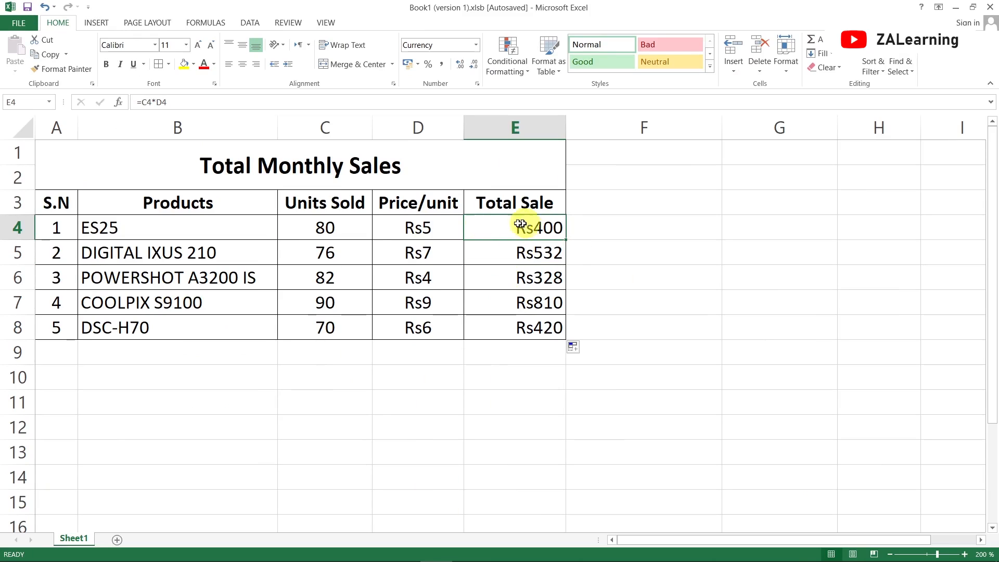
{"action": "left_click", "coordinate": [330, 228]}
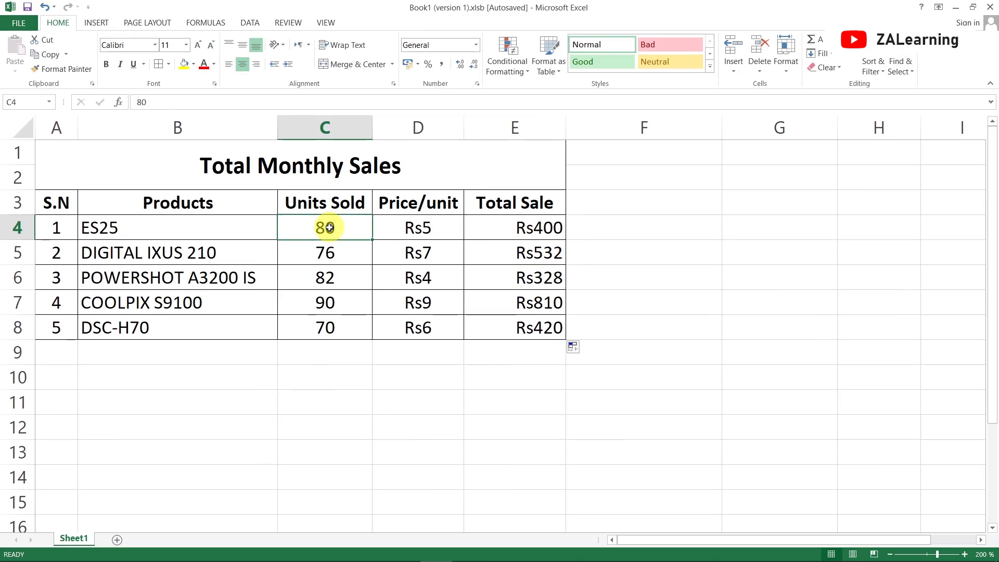
{"action": "left_click", "coordinate": [422, 229]}
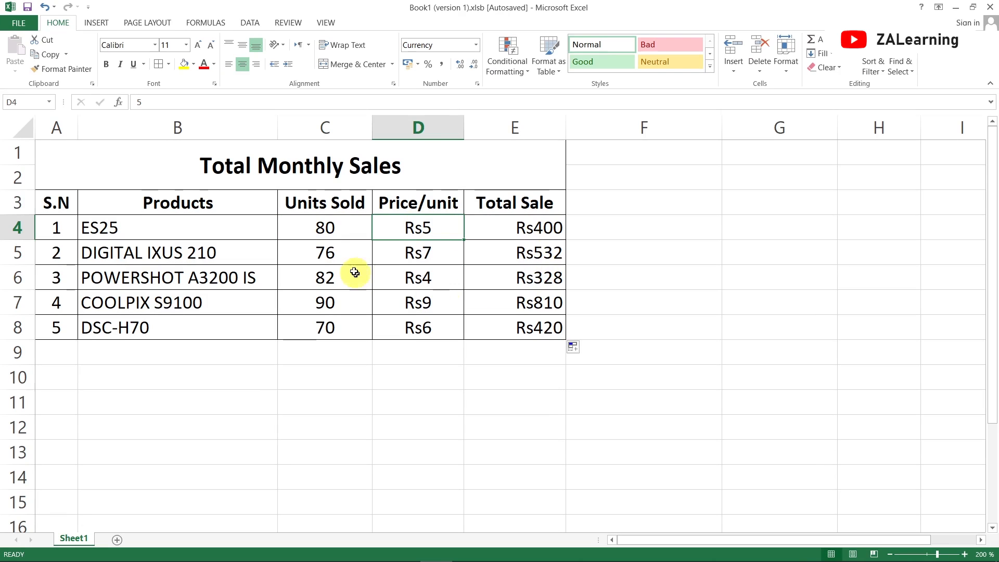
{"action": "left_click", "coordinate": [361, 227]}
{"action": "left_click", "coordinate": [397, 219]}
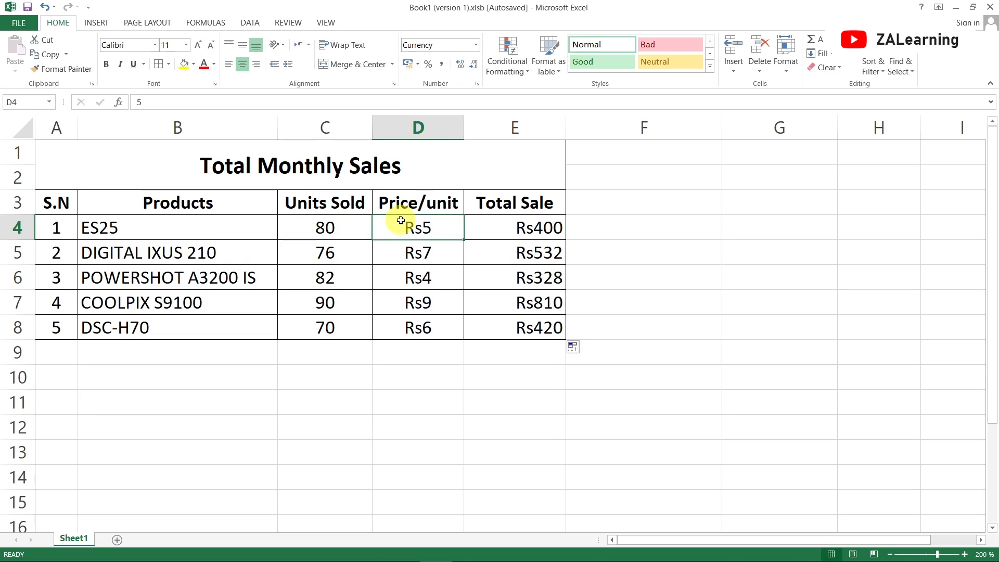
{"action": "left_click_drag", "start_coordinate": [338, 255], "coordinate": [405, 262]}
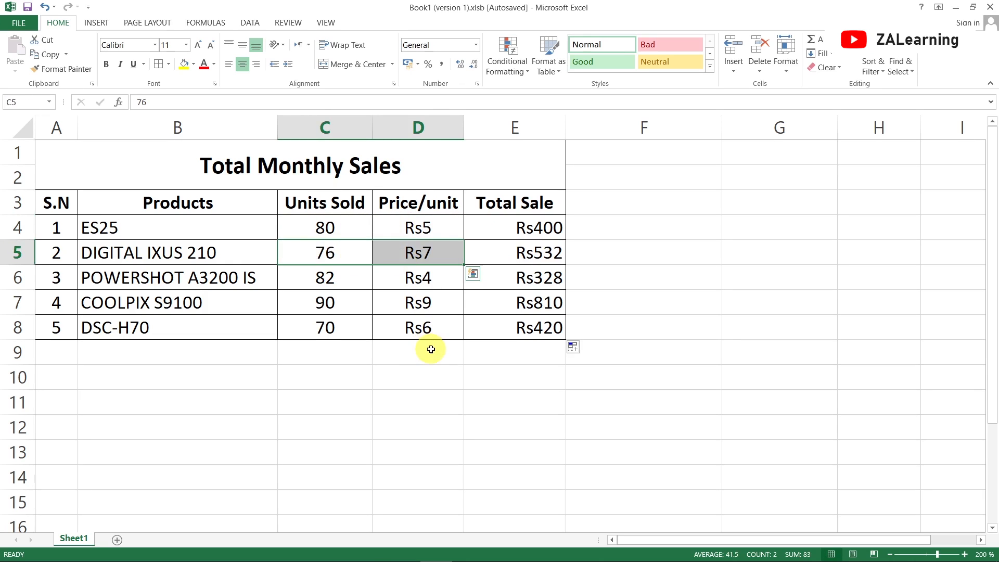
{"action": "left_click_drag", "start_coordinate": [330, 283], "coordinate": [401, 277]}
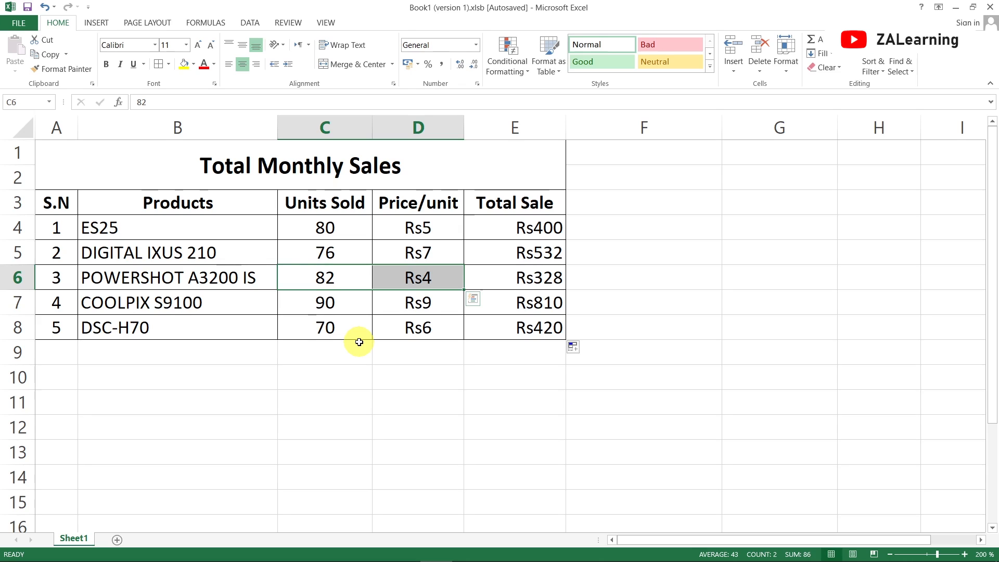
{"action": "left_click", "coordinate": [539, 226]}
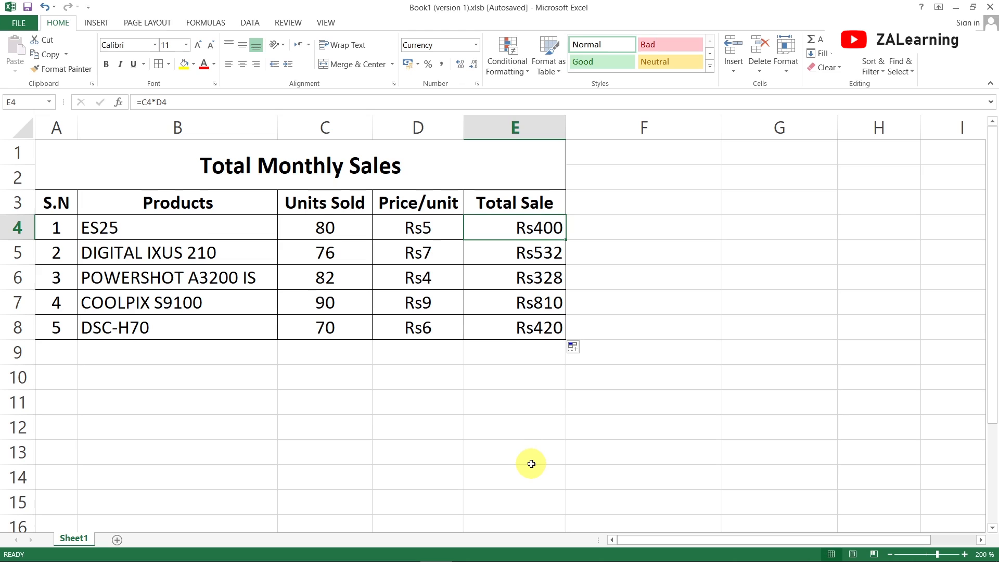
- Make the references in the POWERSHOT A3200 IS total in E6 absolute, with the formula =$C$6*$D$6
{"action": "left_click", "coordinate": [523, 285]}
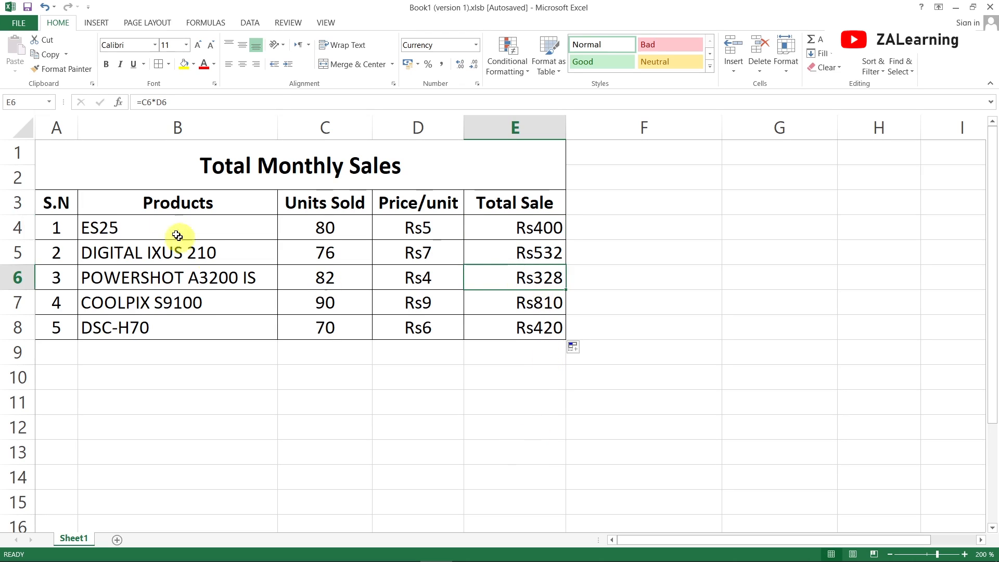
{"action": "left_click", "coordinate": [146, 102]}
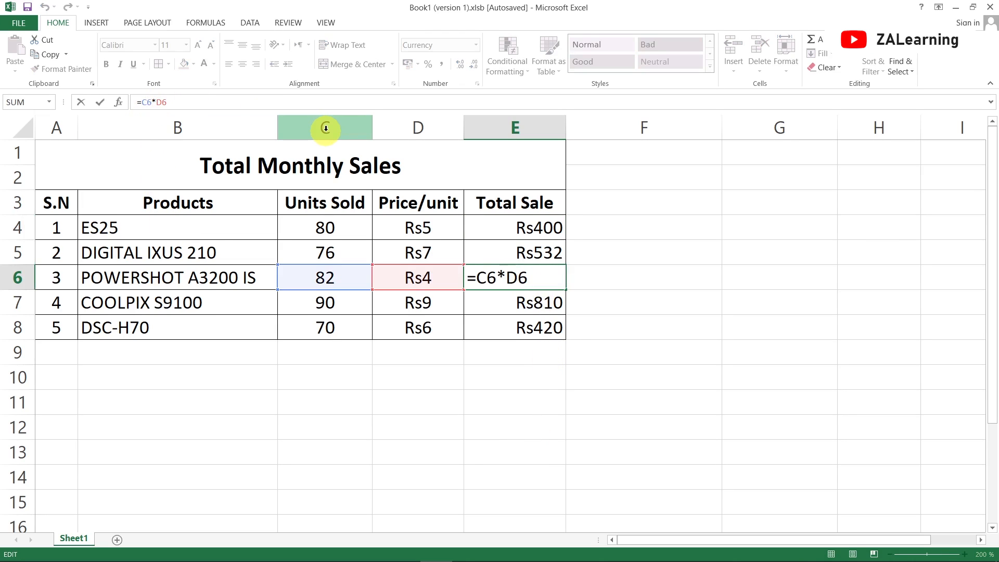
{"action": "key", "text": "Left"}
{"action": "type", "text": "$C"}
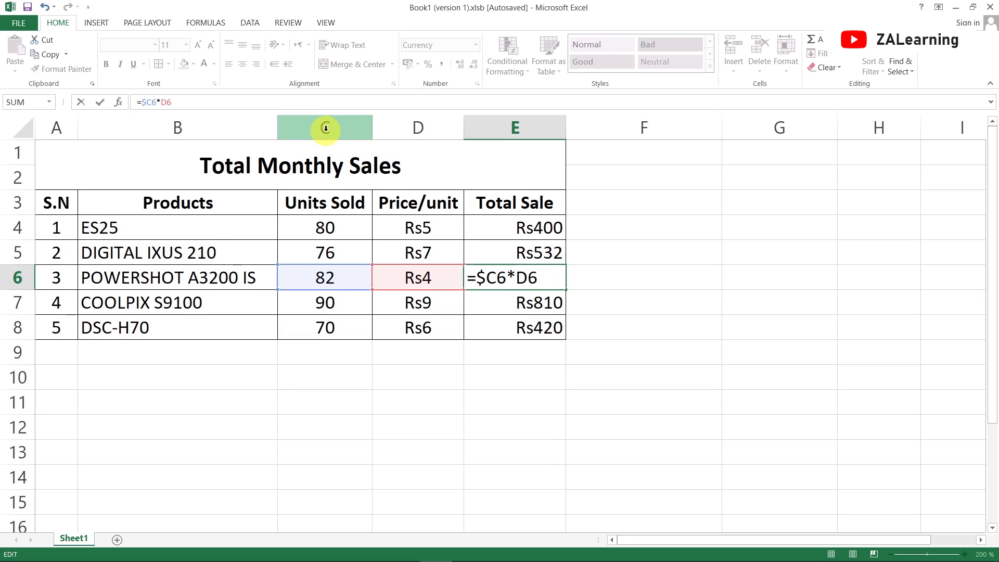
{"action": "type", "text": "$6*"}
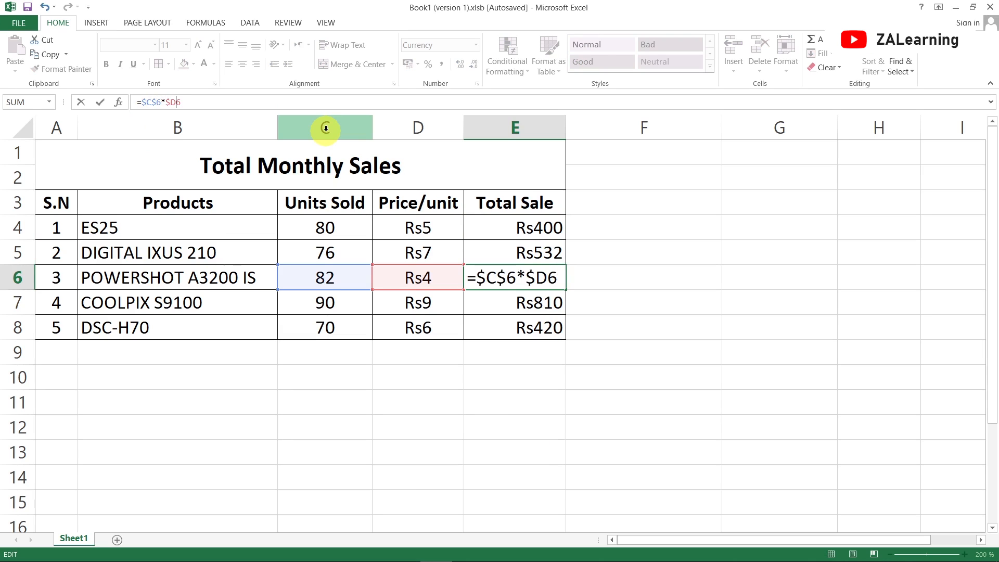
{"action": "type", "text": "$"}
{"action": "key", "text": "Return"}
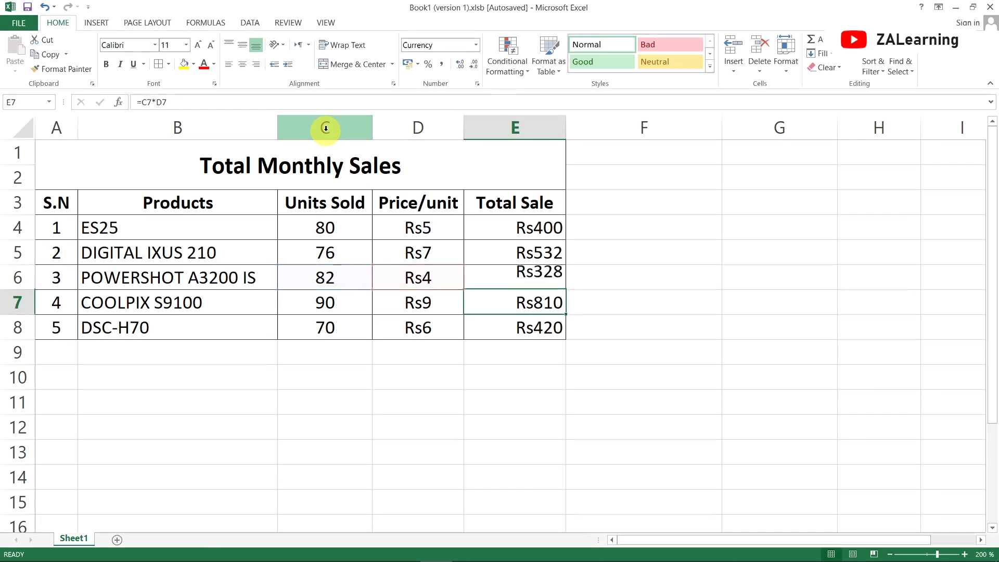
{"action": "key", "text": "Up"}
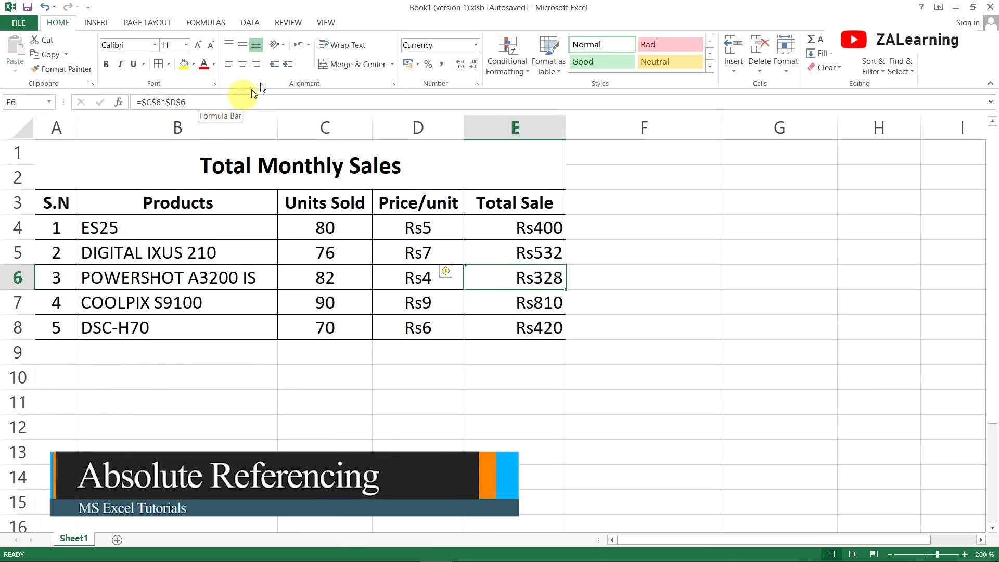
- Copy the absolute-reference total from E6 and paste it into F3
{"action": "right_click", "coordinate": [529, 283]}
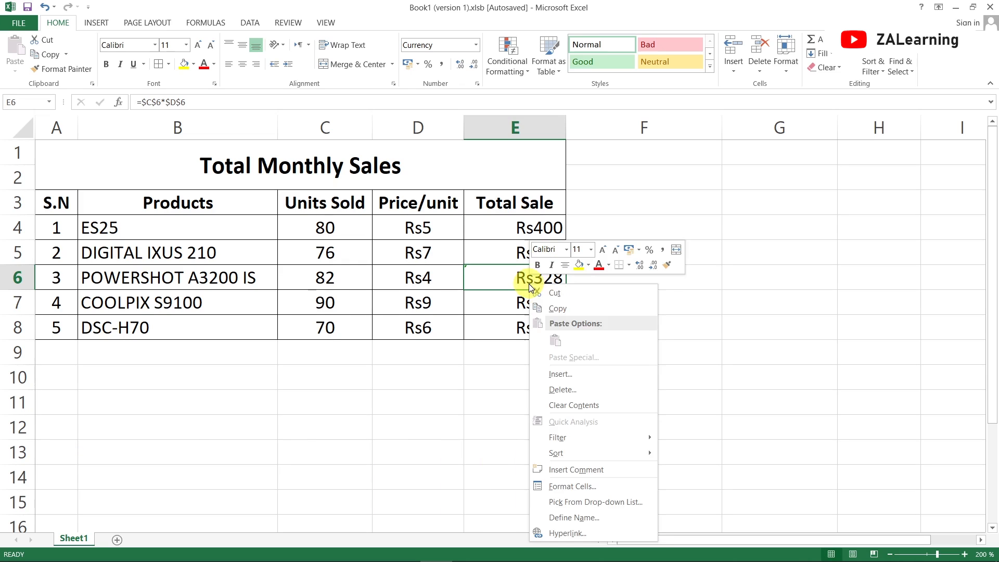
{"action": "left_click", "coordinate": [566, 308]}
{"action": "left_click", "coordinate": [682, 192]}
{"action": "right_click", "coordinate": [675, 205]}
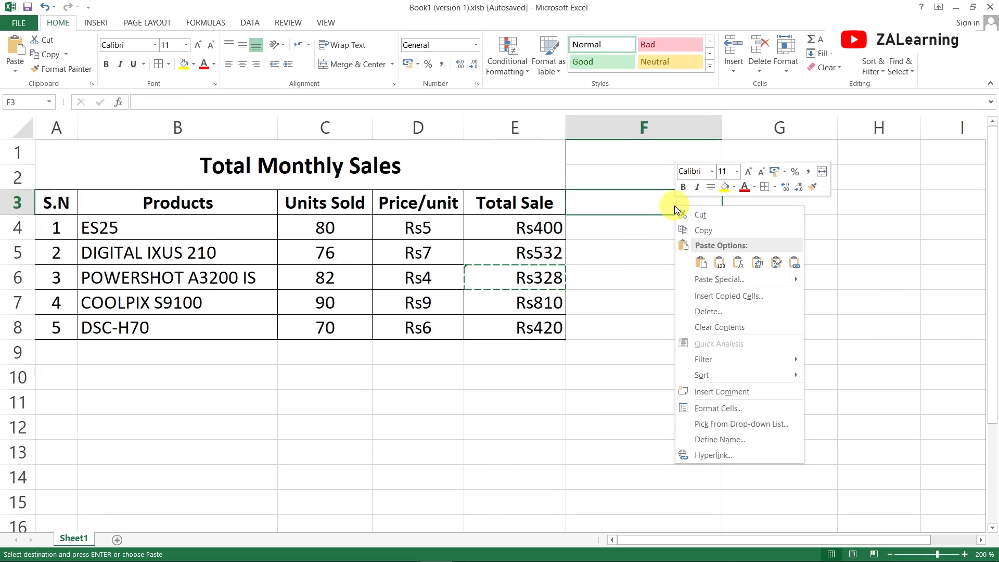
{"action": "left_click", "coordinate": [701, 263]}
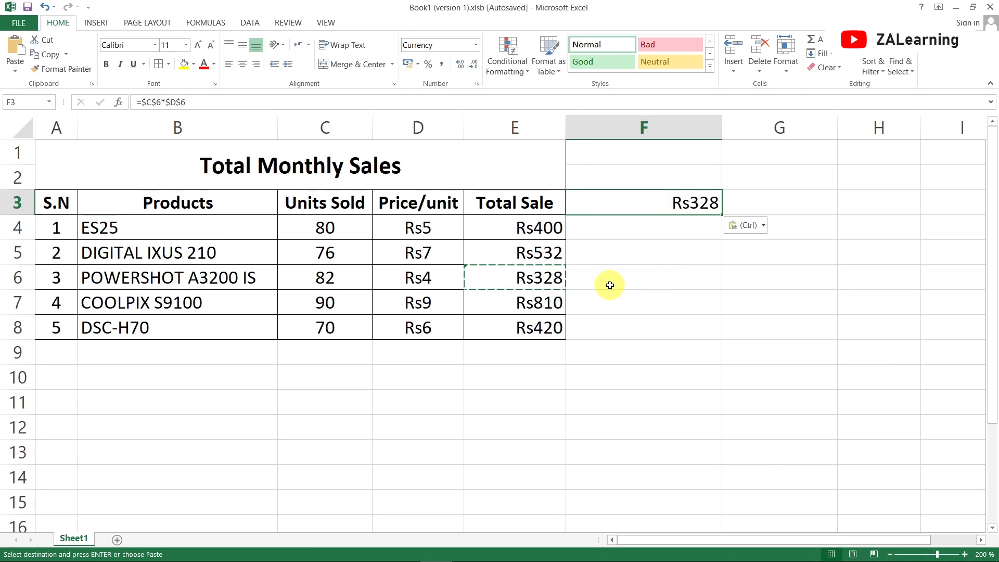
- Undo the paste into F3 and the change to absolute references in E6
{"action": "key", "text": "ctrl+z"}
{"action": "key", "text": "ctrl+z"}
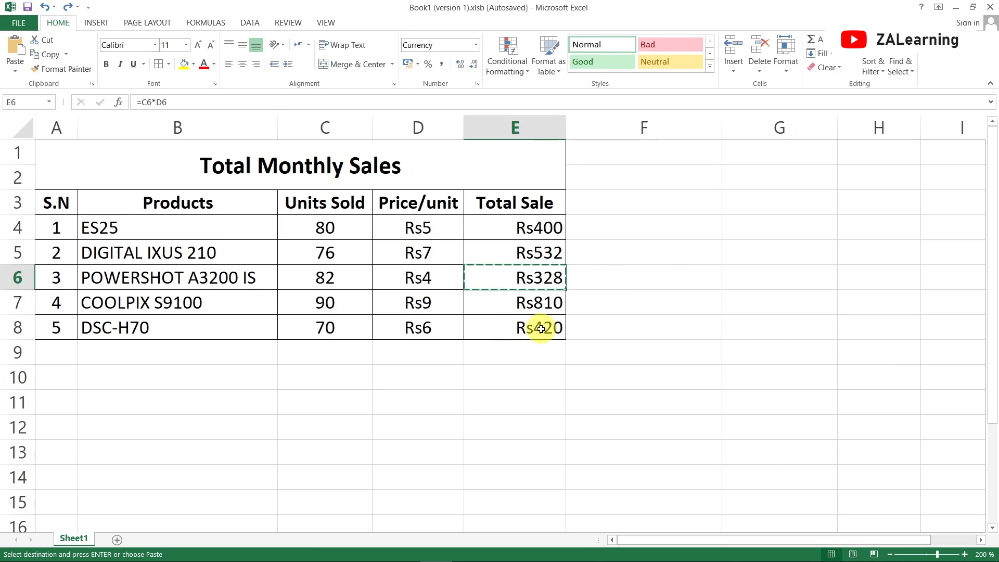
{"action": "left_click", "coordinate": [541, 329]}
{"action": "left_click", "coordinate": [525, 285]}
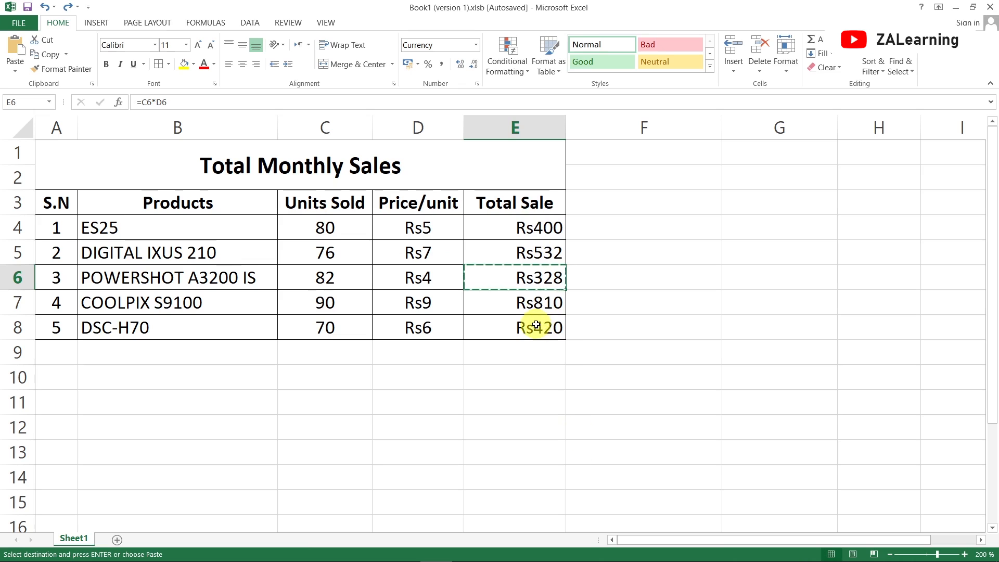
- Add borders to A9:E9 below the table, and merge and center cells A9:D9
{"action": "left_click_drag", "start_coordinate": [56, 352], "coordinate": [508, 341]}
{"action": "left_click", "coordinate": [166, 68]}
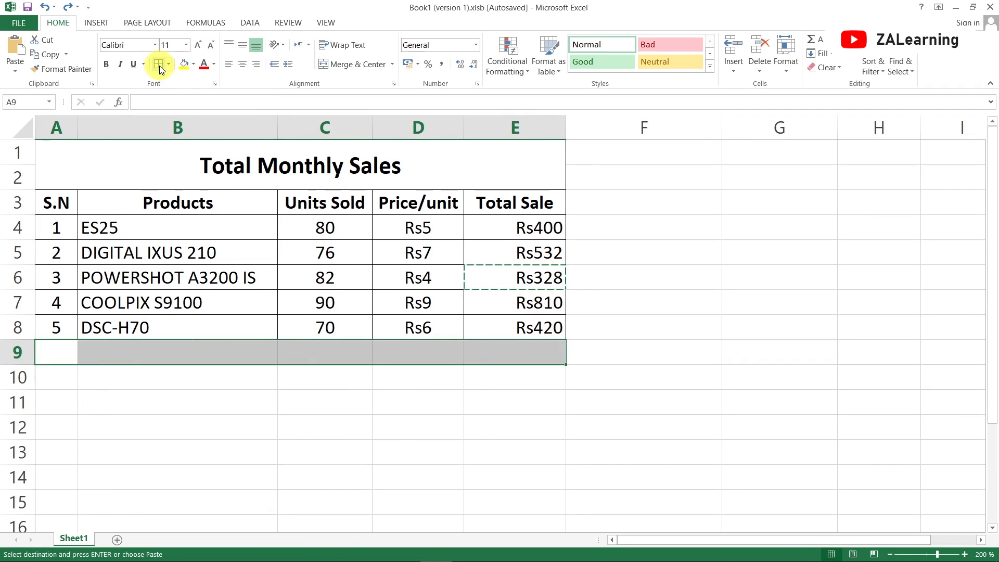
{"action": "left_click", "coordinate": [213, 400]}
{"action": "left_click_drag", "start_coordinate": [54, 348], "coordinate": [423, 345]}
{"action": "left_click", "coordinate": [360, 66]}
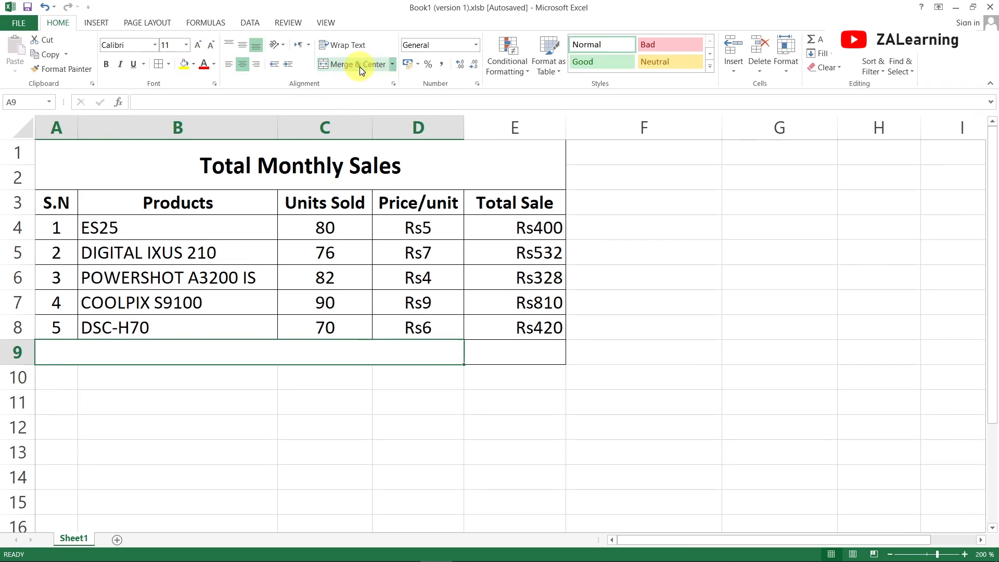
- Enter the label Total Monthly Sales in the merged cell of row 9
{"action": "double_click", "coordinate": [266, 354]}
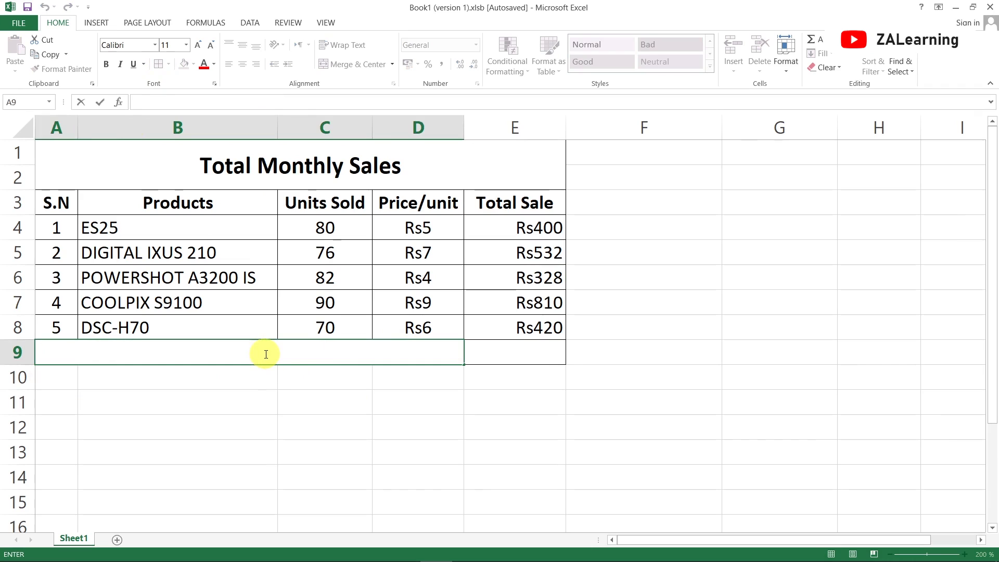
{"action": "type", "text": "Total "}
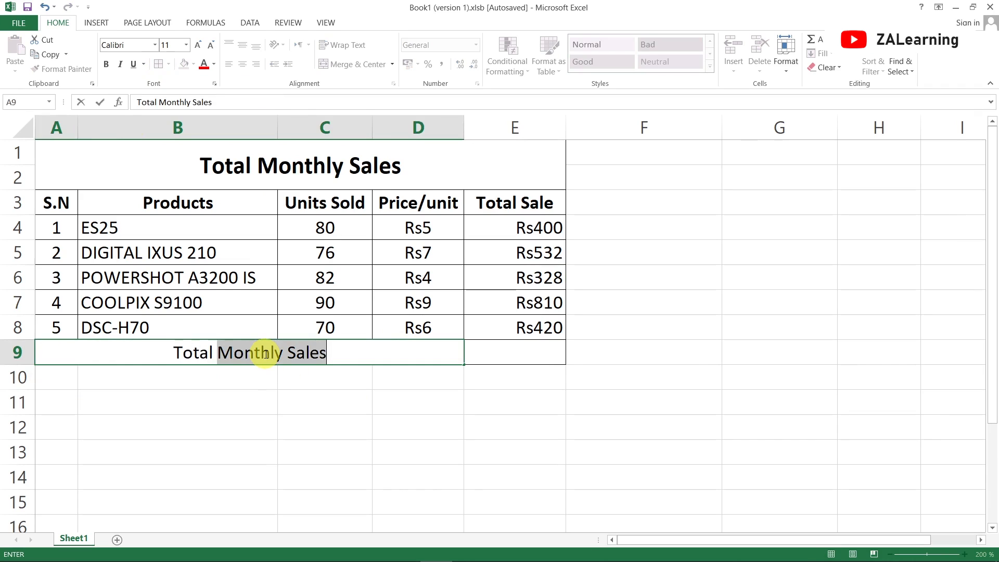
{"action": "type", "text": "Monthly "}
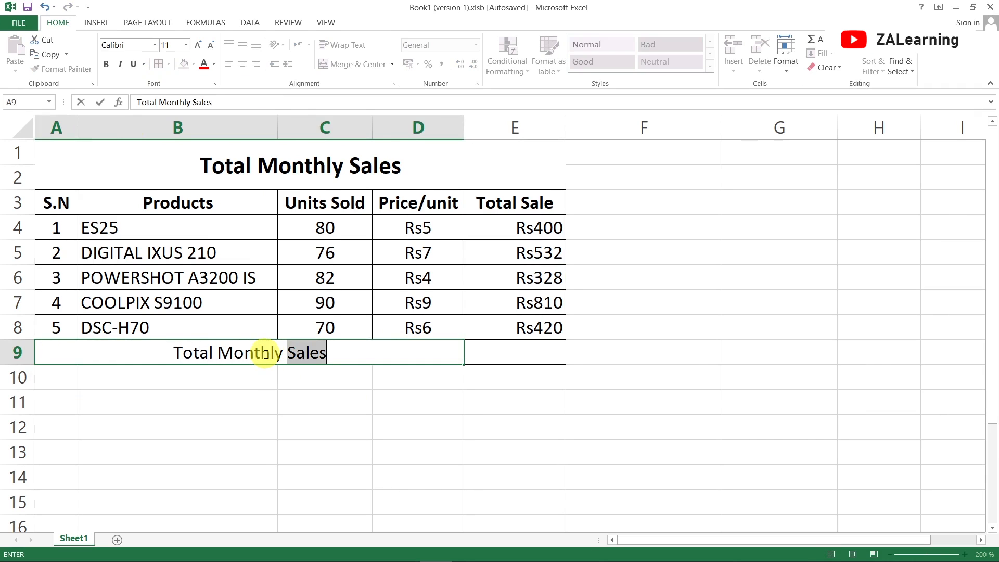
{"action": "type", "text": "Sale"}
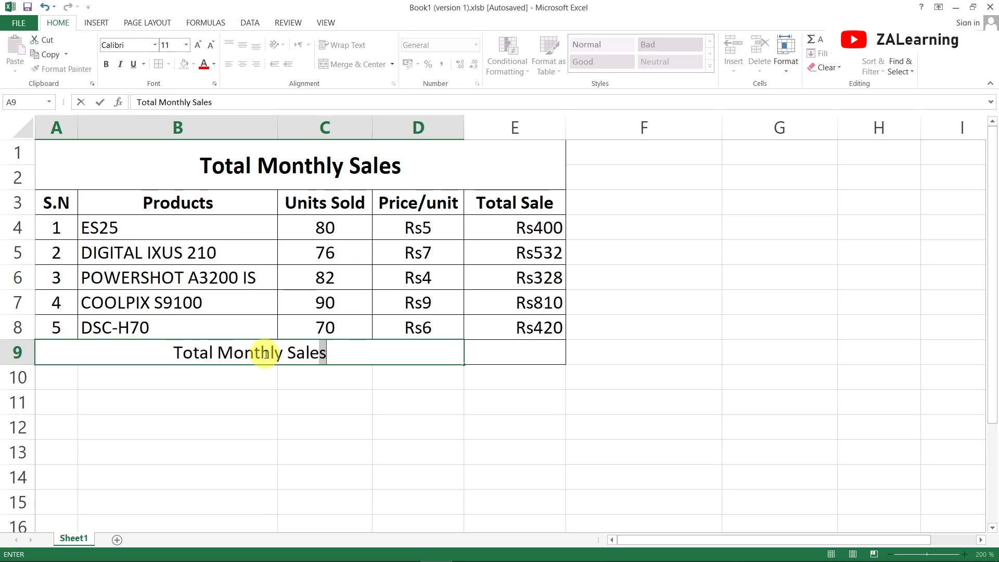
{"action": "key", "text": "Tab"}
{"action": "key", "text": "Down"}
{"action": "key", "text": "Up"}
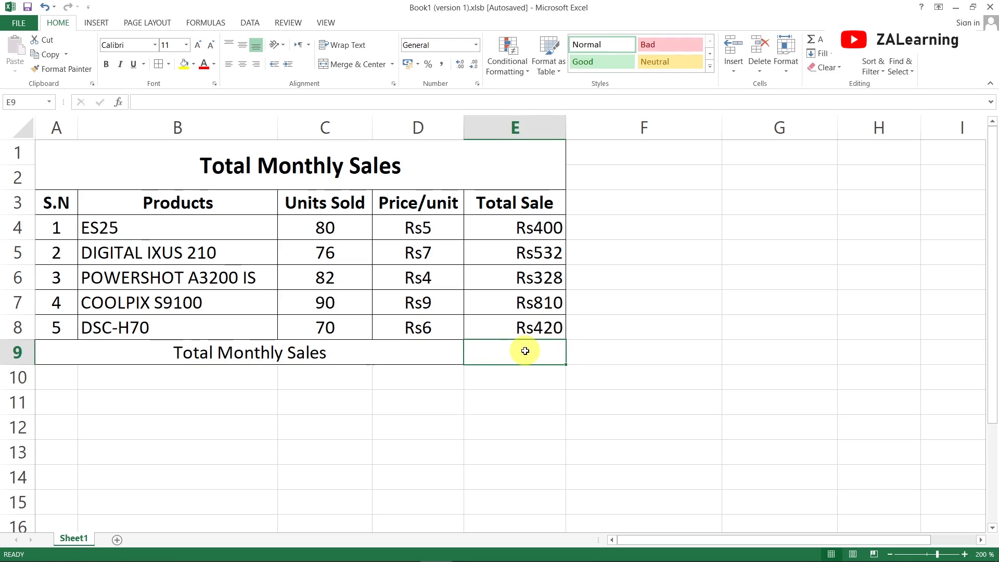
- Add up the product totals in E9 with the cell-by-cell formula =E4+E5+E6+E8+E7
{"action": "type", "text": "="}
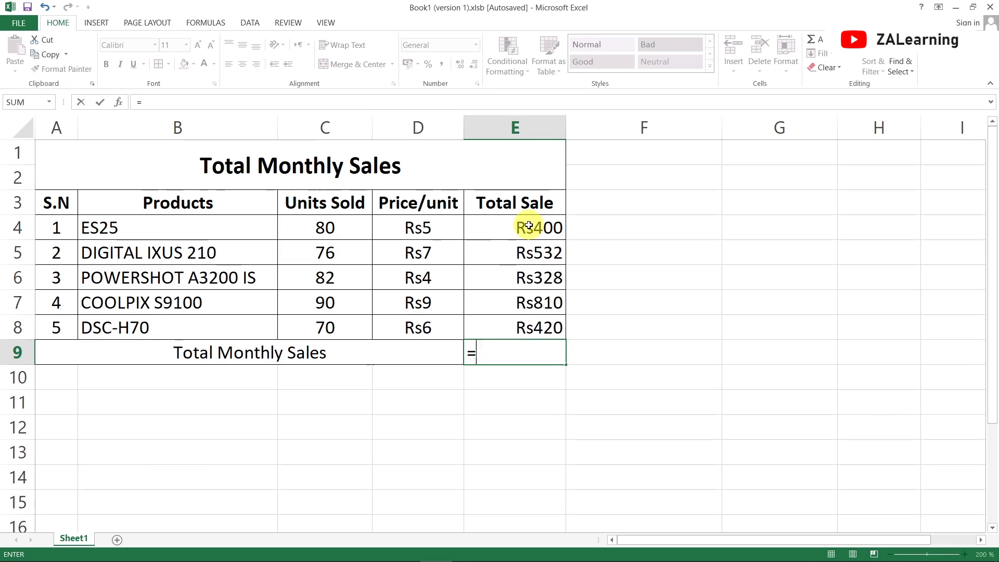
{"action": "left_click", "coordinate": [529, 226]}
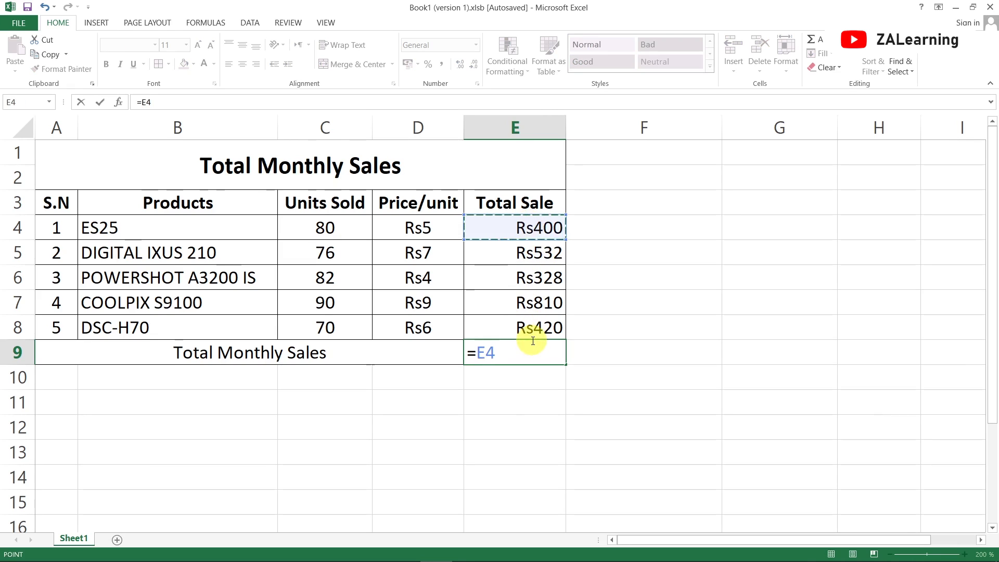
{"action": "type", "text": "+"}
{"action": "left_click", "coordinate": [531, 253]}
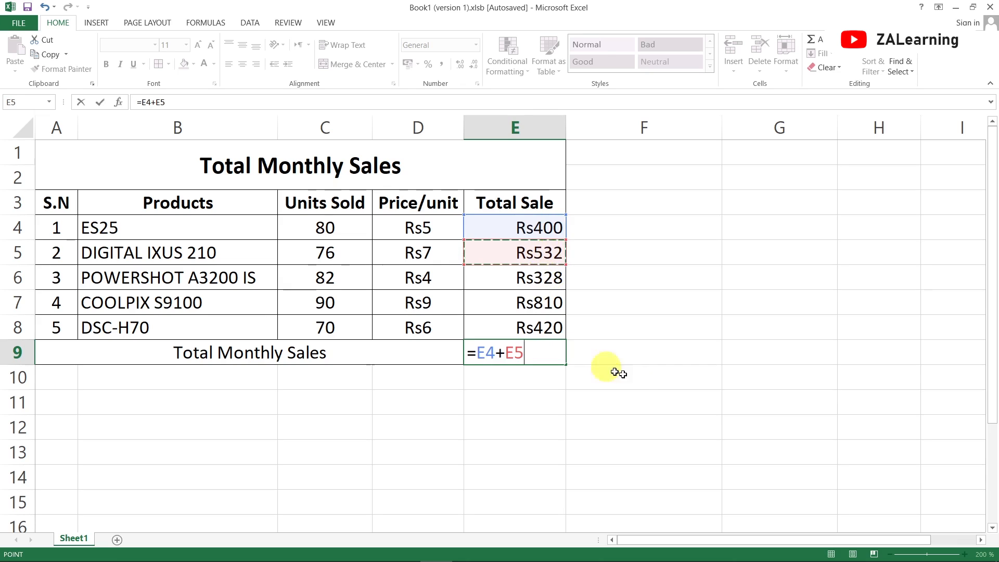
{"action": "type", "text": "+"}
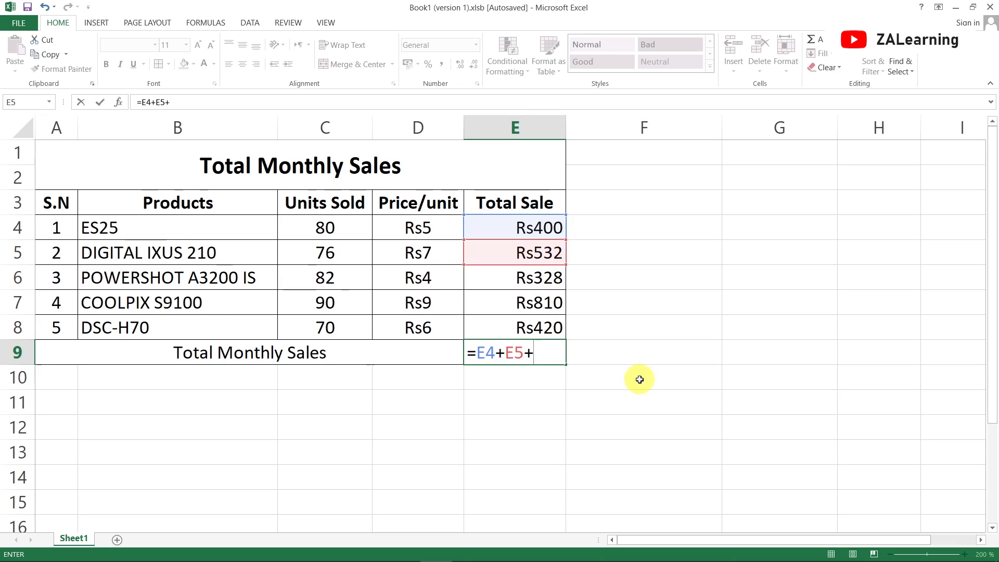
{"action": "left_click", "coordinate": [524, 271]}
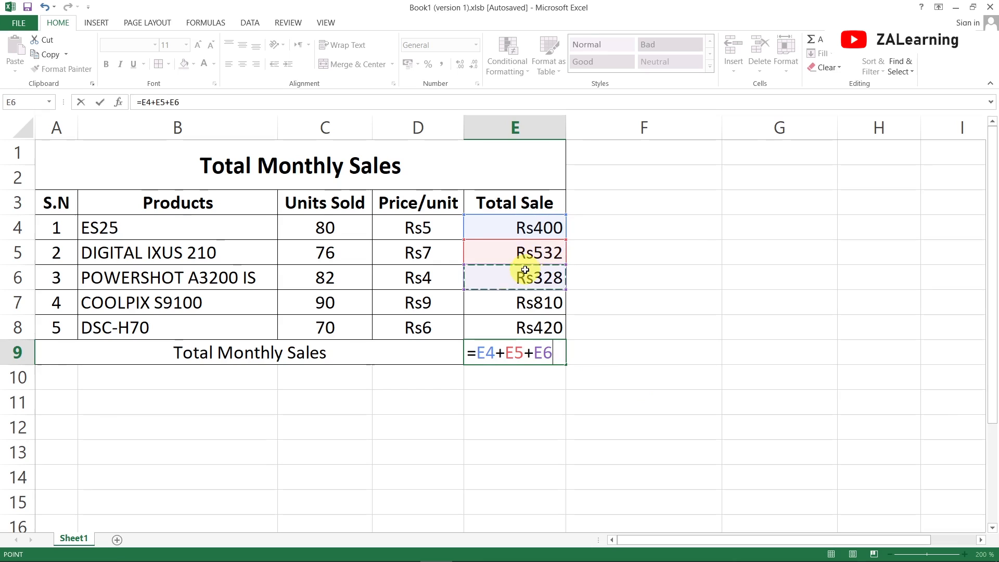
{"action": "type", "text": "+"}
{"action": "left_click", "coordinate": [542, 317]}
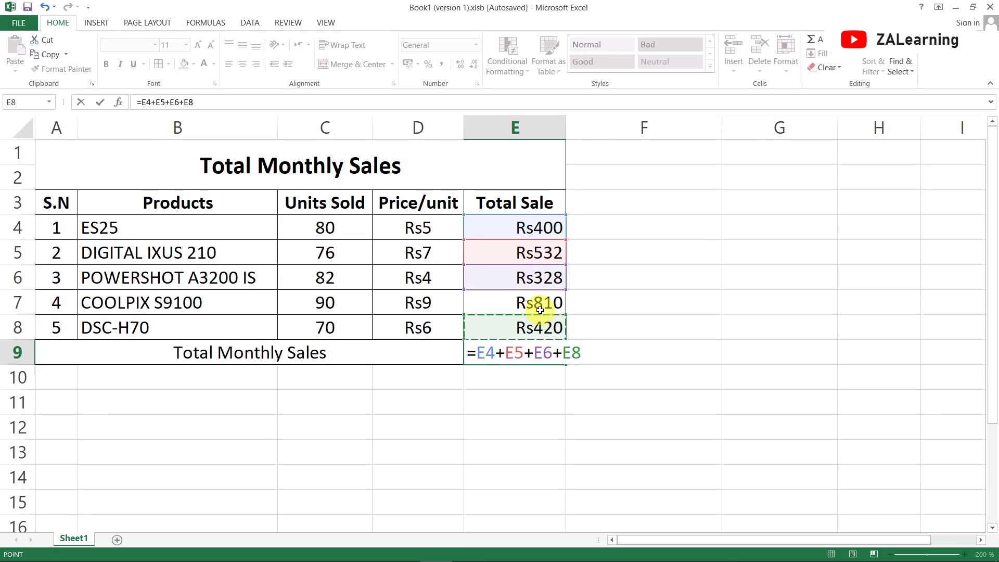
{"action": "type", "text": "+"}
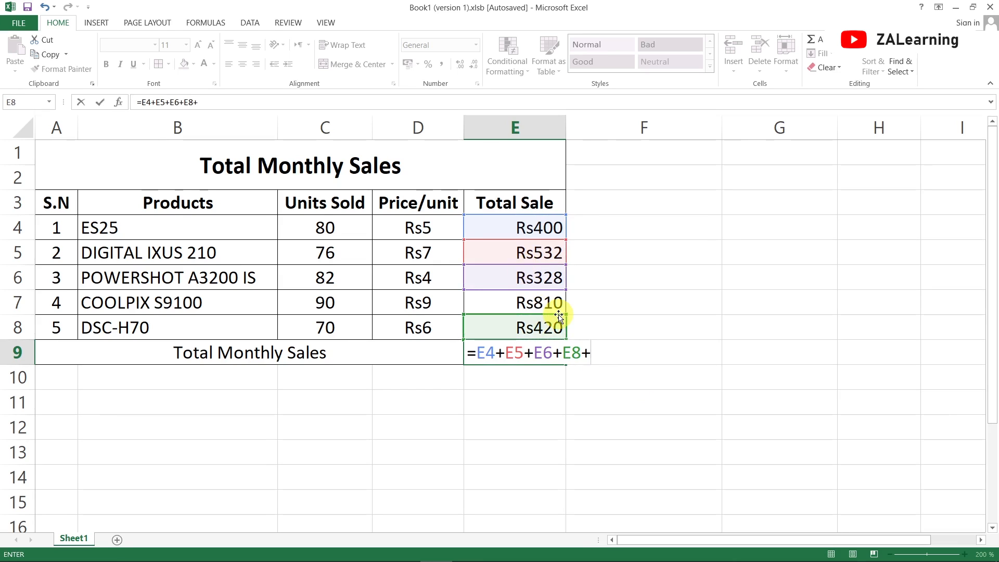
{"action": "left_click", "coordinate": [556, 304]}
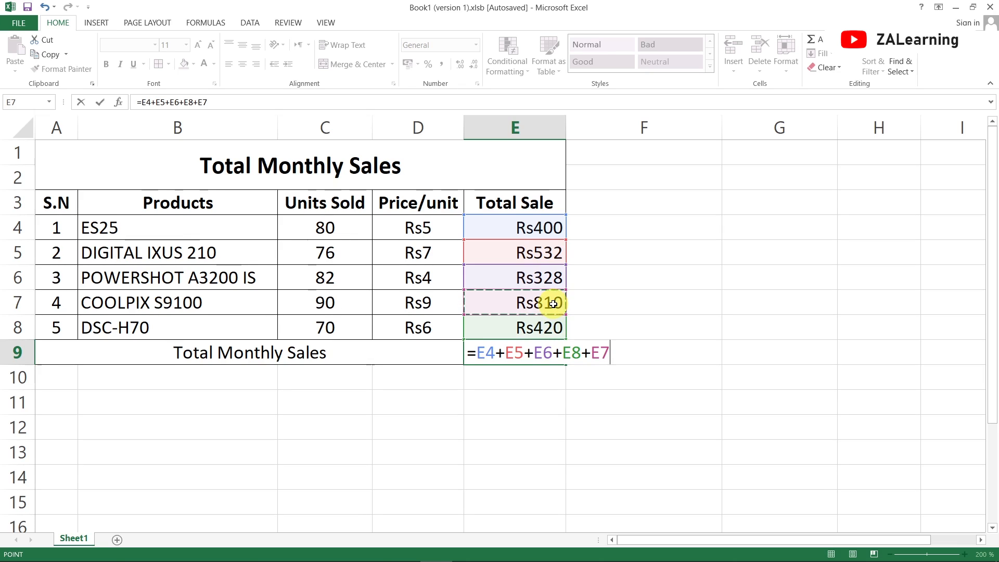
{"action": "key", "text": "Return"}
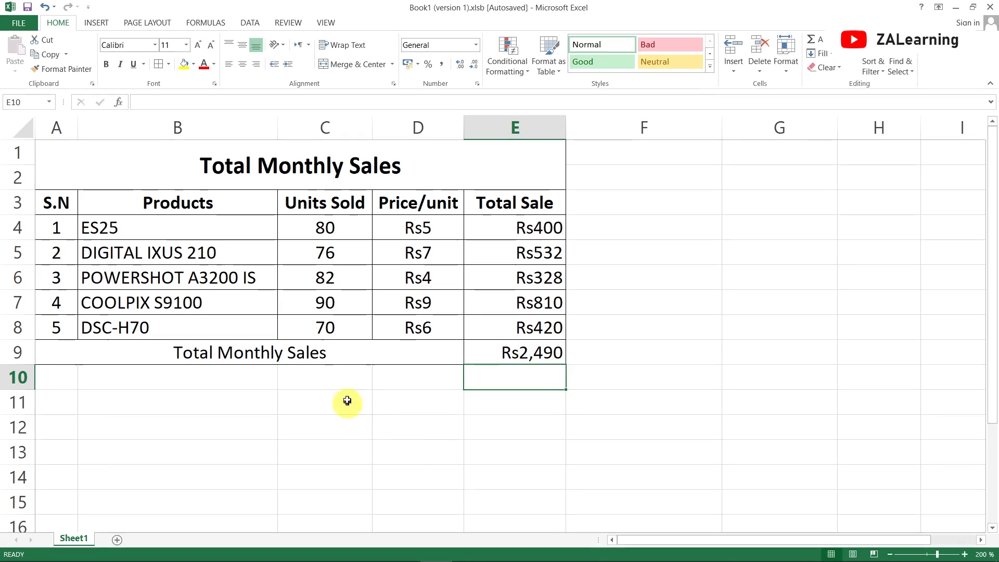
- Create a second bordered summary row in A10:E10, with A10:D10 merged, centered and labelled Total Monthly Sales
{"action": "left_click", "coordinate": [333, 371]}
{"action": "left_click_drag", "start_coordinate": [54, 379], "coordinate": [517, 377]}
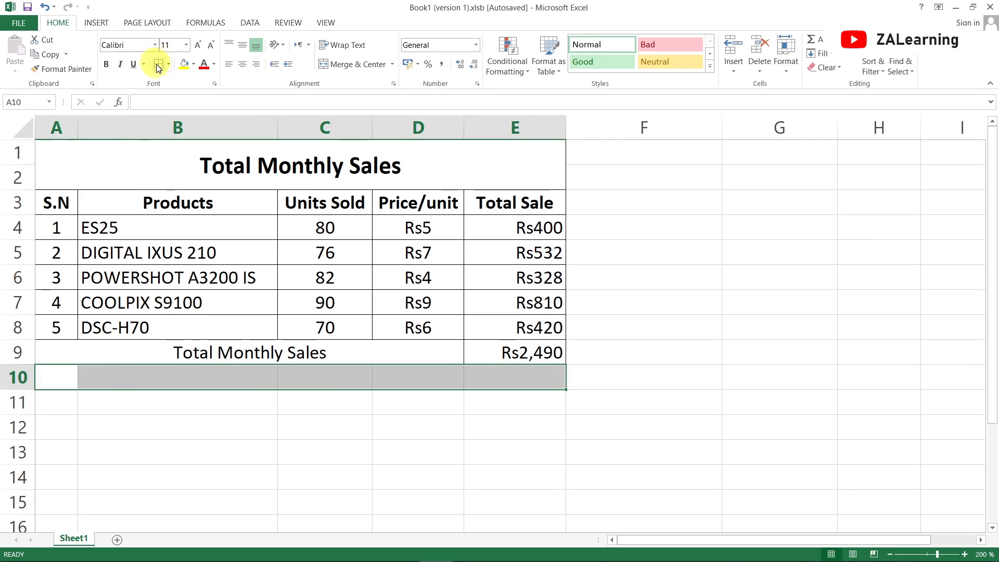
{"action": "left_click_drag", "start_coordinate": [49, 374], "coordinate": [390, 373]}
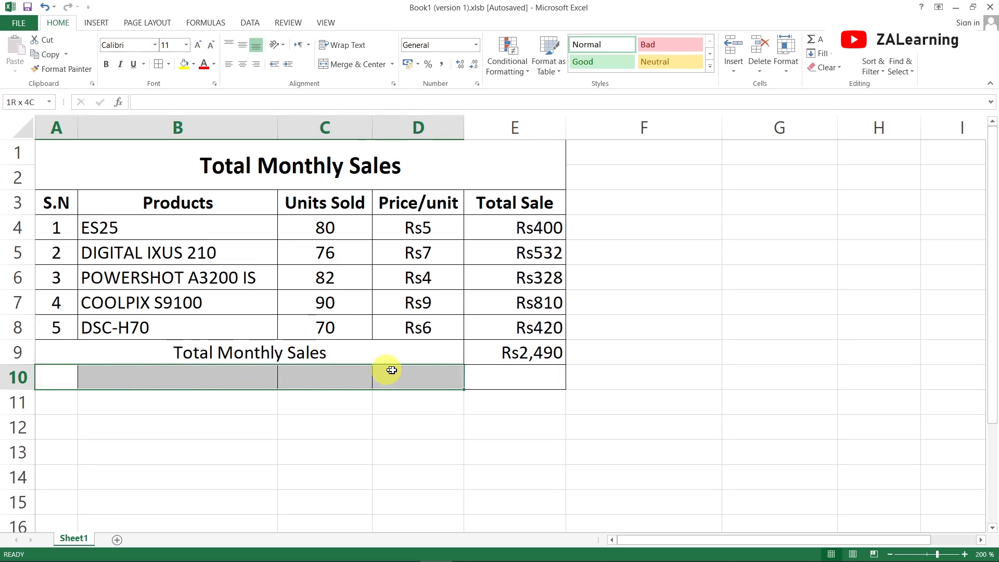
{"action": "left_click", "coordinate": [354, 64]}
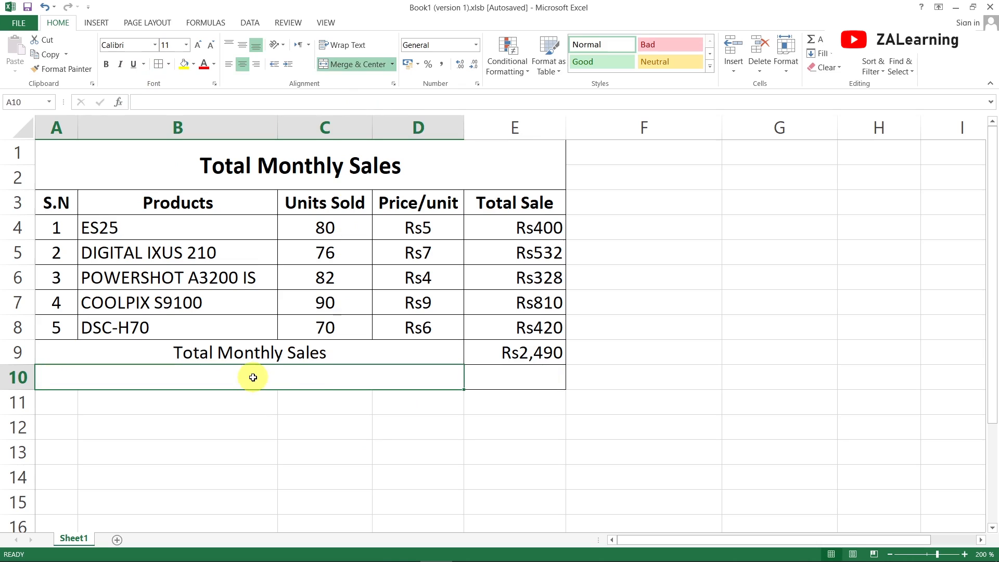
{"action": "type", "text": "Total Monthly Sales"}
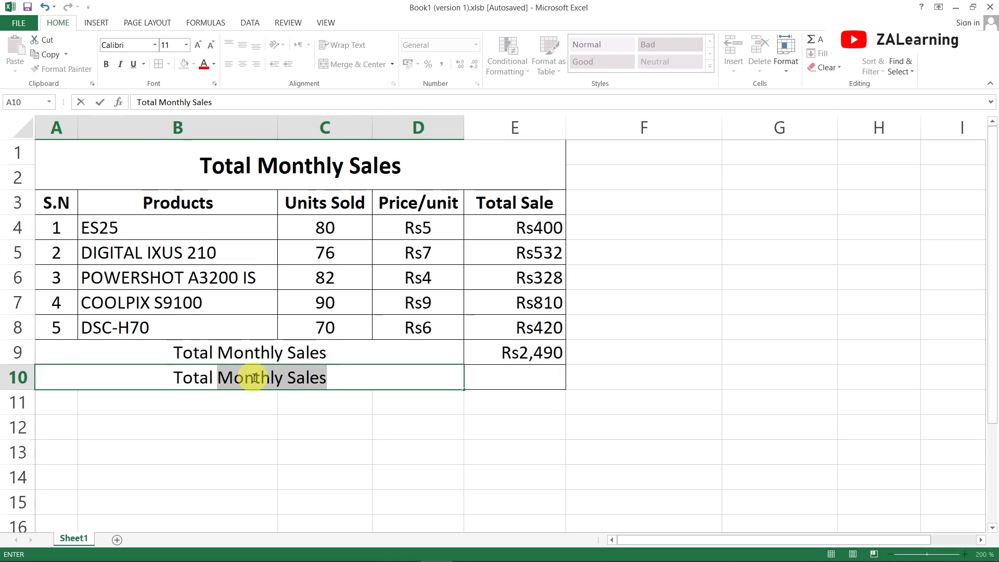
{"action": "key", "text": "Tab"}
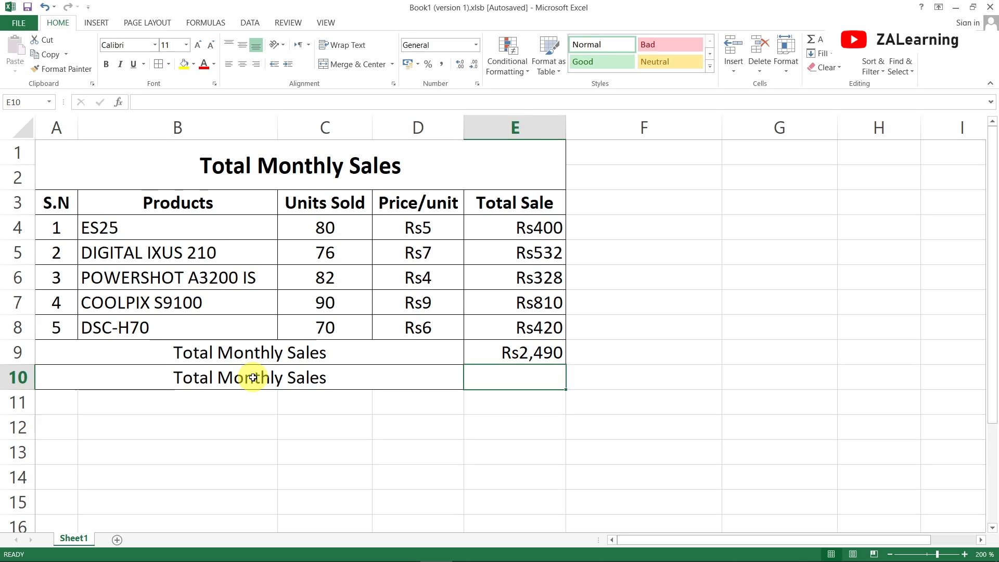
- Calculate the monthly sales total in E10 with the SUM function over the range E4:E8
{"action": "type", "text": "="}
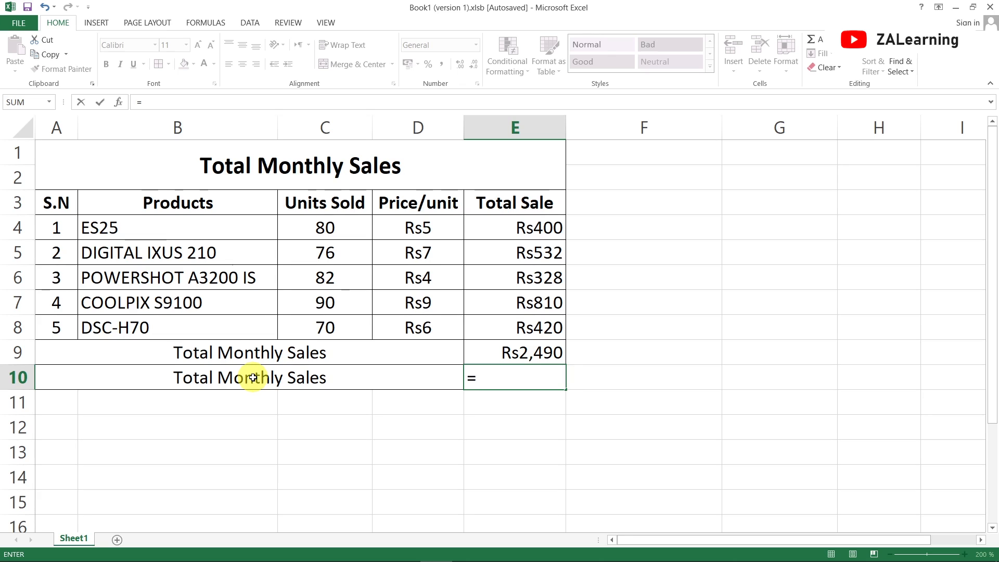
{"action": "type", "text": "SUM"}
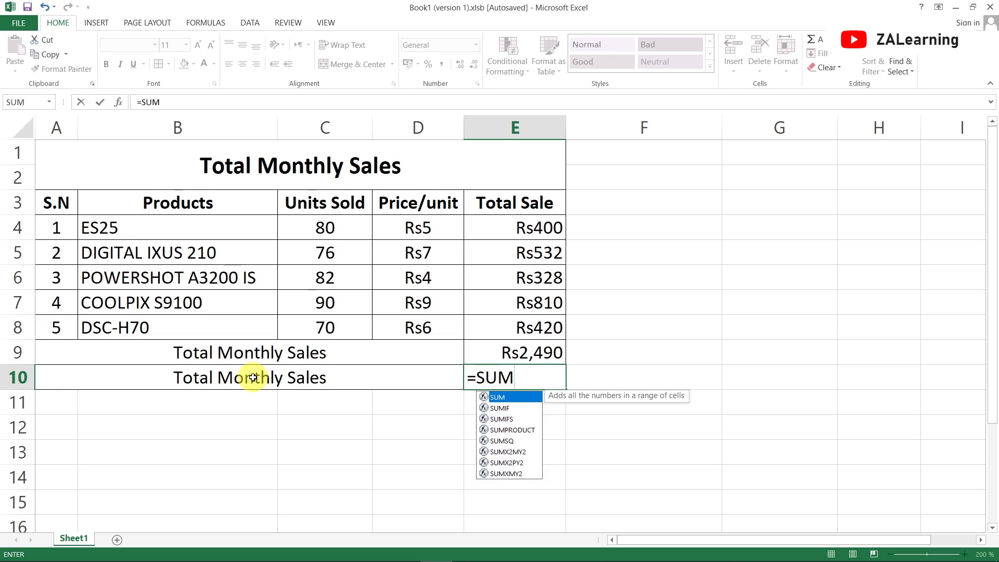
{"action": "type", "text": "("}
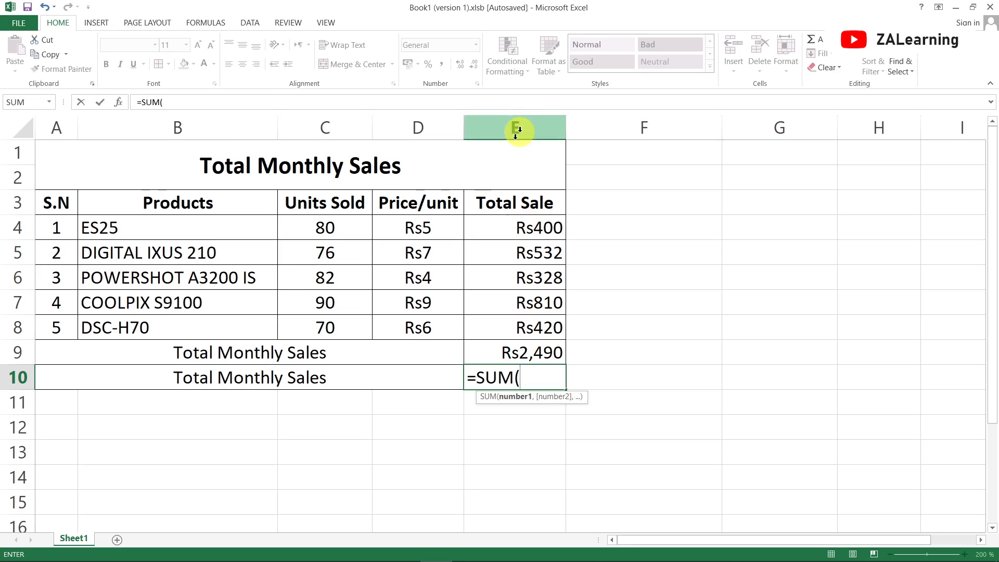
{"action": "type", "text": "E4"}
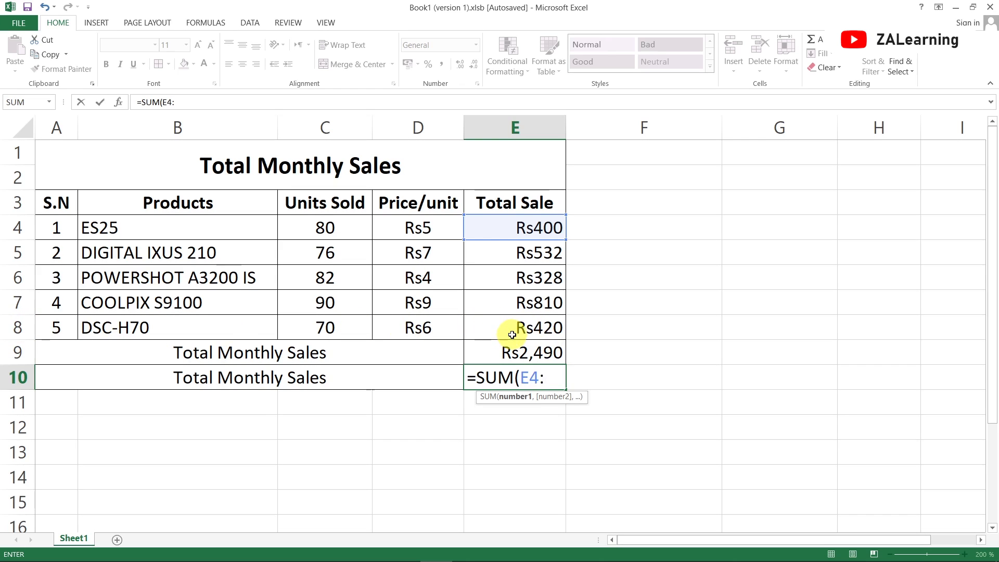
{"action": "type", "text": ":E8"}
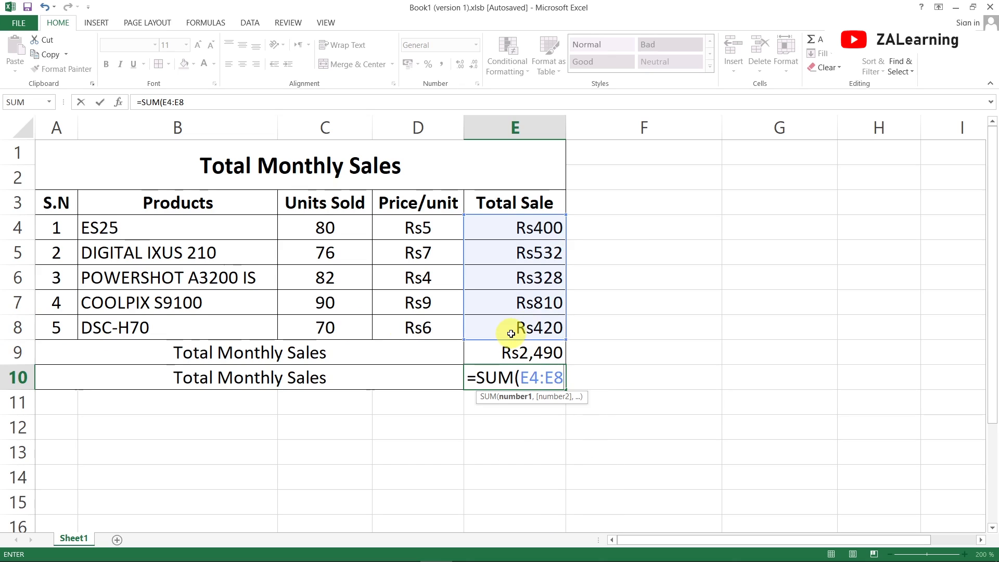
{"action": "key", "text": "Return"}
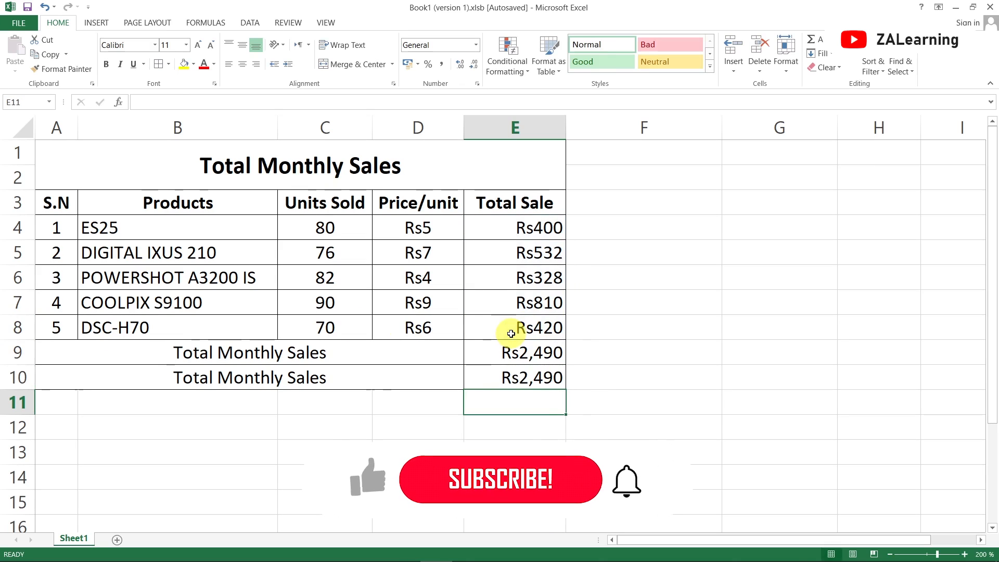
- Clear the total in E10 and recalculate it with the formula =SUM(E4:E8)
{"action": "left_click", "coordinate": [546, 378]}
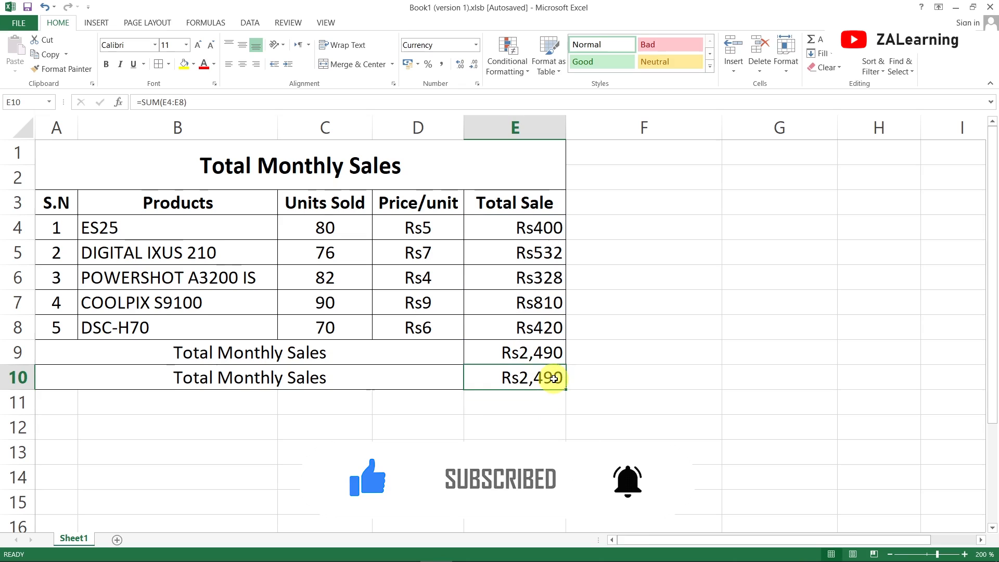
{"action": "key", "text": "Delete"}
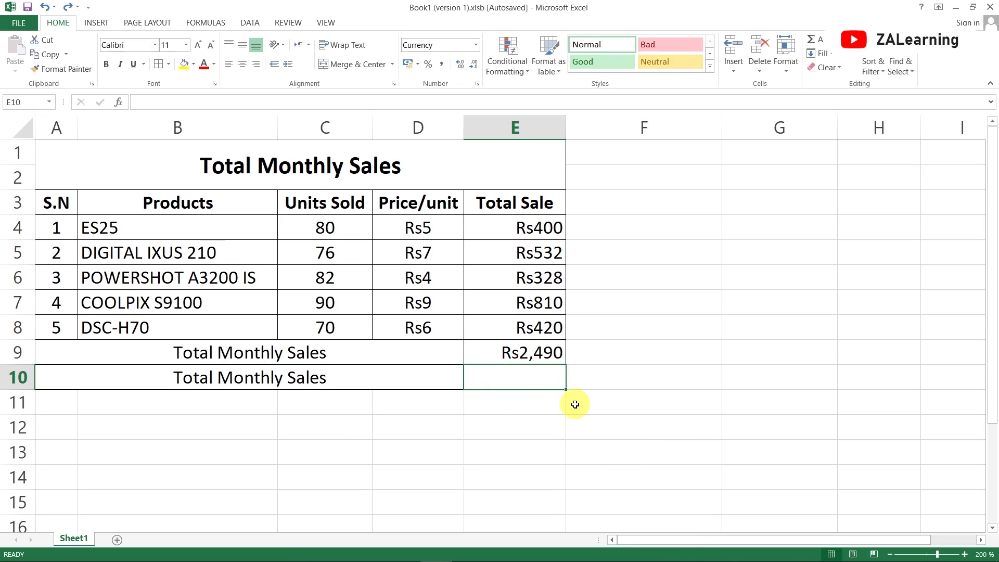
{"action": "type", "text": "=SUM"}
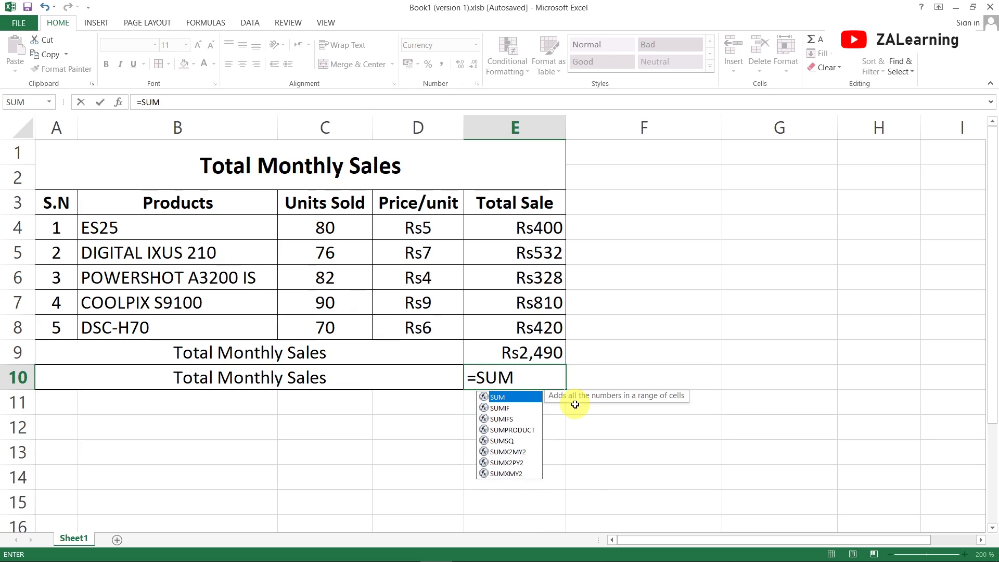
{"action": "type", "text": "("}
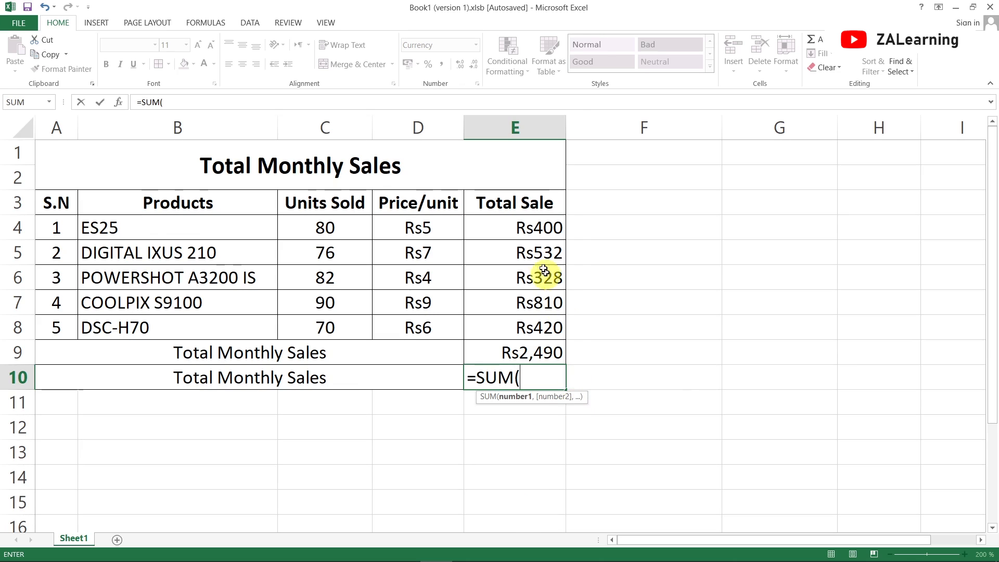
{"action": "left_click", "coordinate": [502, 230]}
{"action": "left_click_drag", "start_coordinate": [502, 230], "coordinate": [503, 323]}
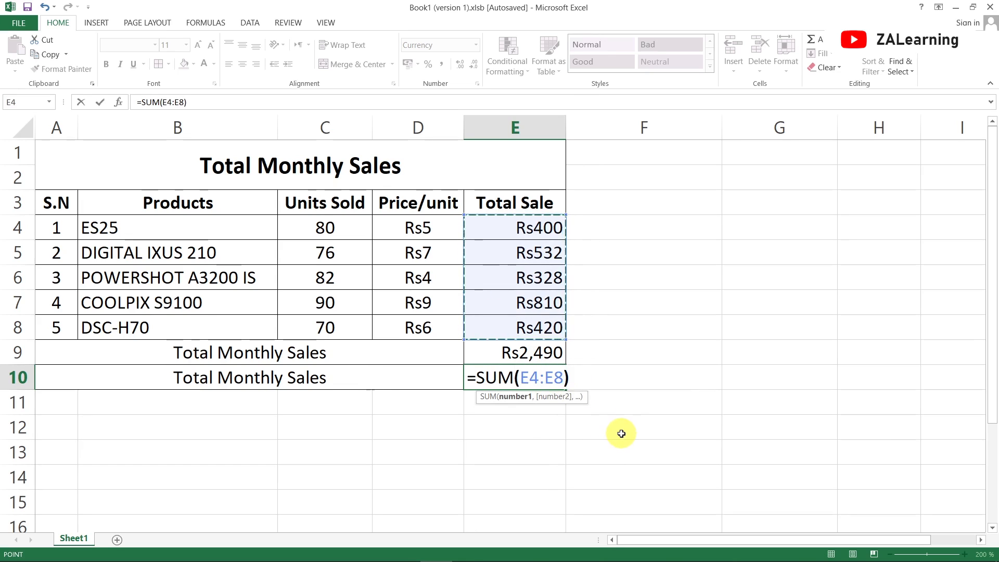
{"action": "key", "text": "Return"}
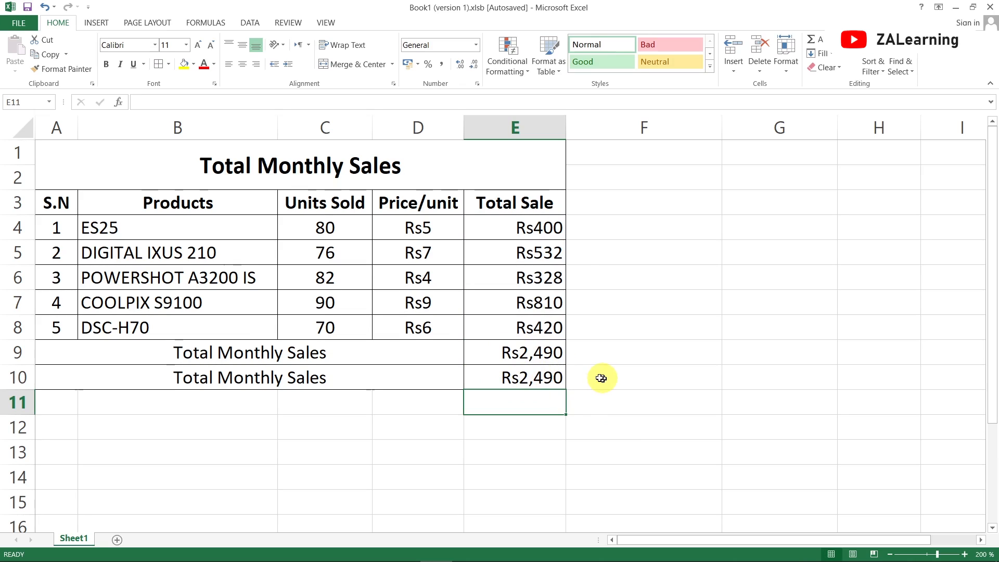
- Add borders to A11:E11 for a new summary row, and merge and center A11:D11
{"action": "left_click", "coordinate": [67, 401]}
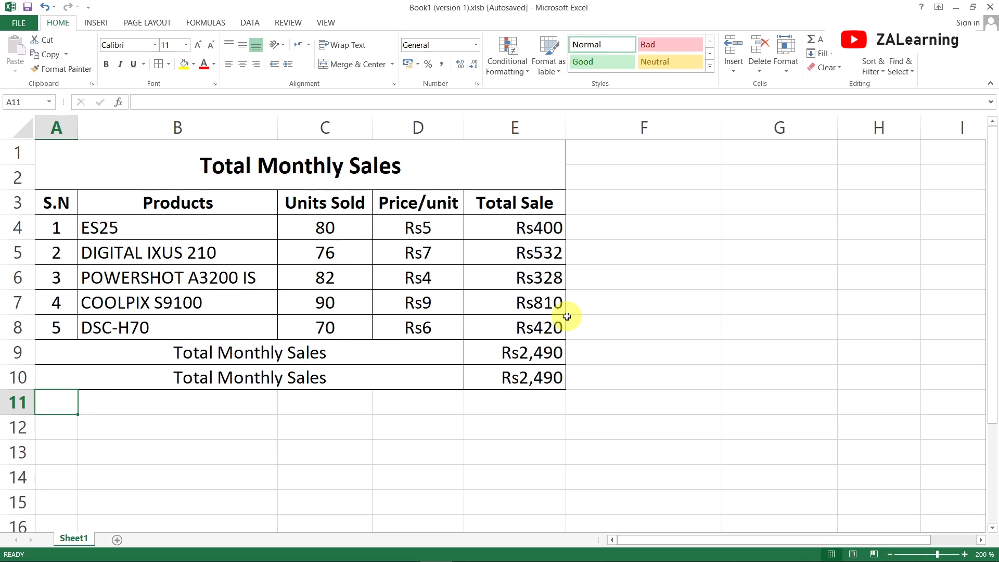
{"action": "left_click_drag", "start_coordinate": [49, 399], "coordinate": [534, 405]}
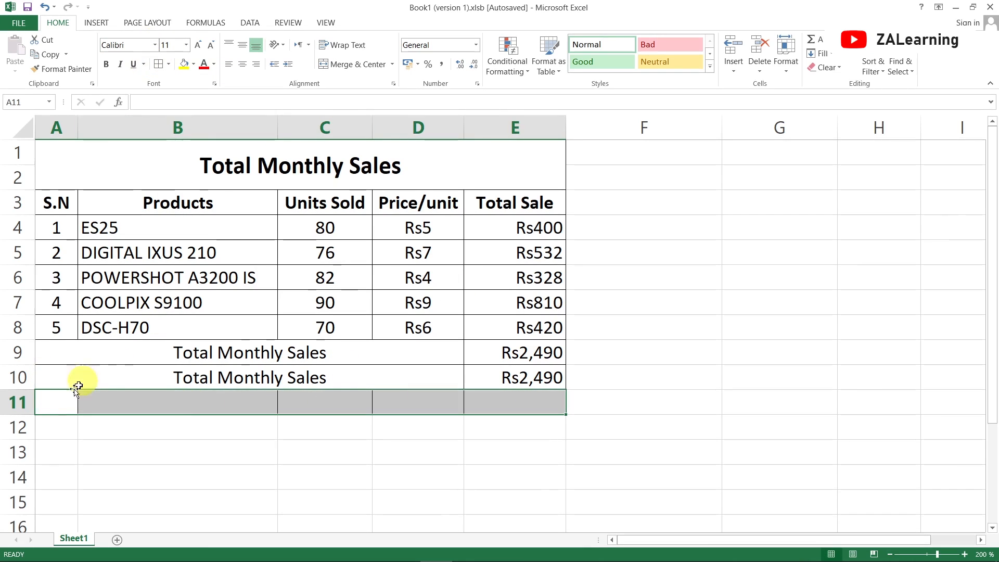
{"action": "left_click_drag", "start_coordinate": [53, 401], "coordinate": [394, 401]}
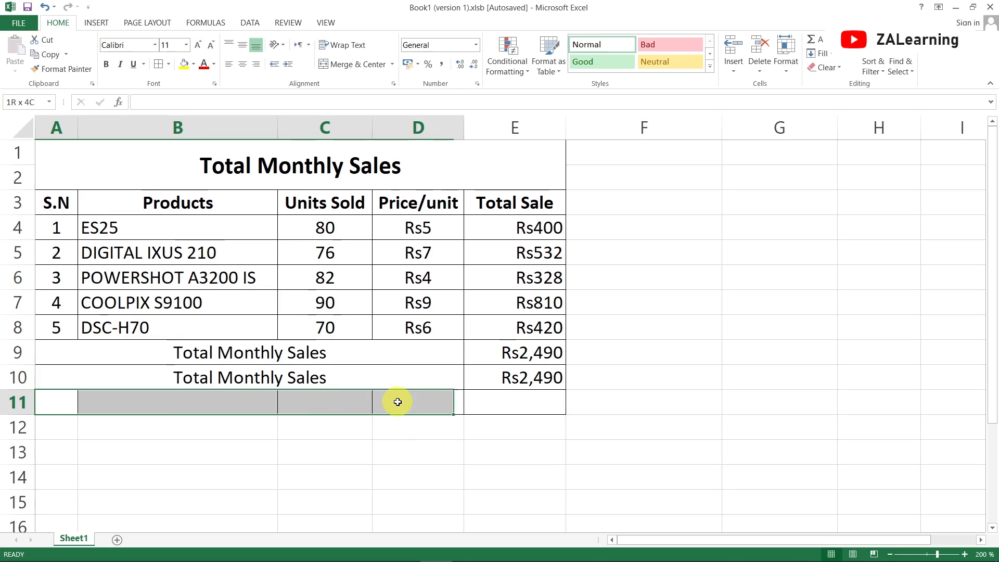
{"action": "left_click", "coordinate": [355, 70]}
- Enter the label Maximum Sale in the merged cell of row 11
{"action": "type", "text": "m"}
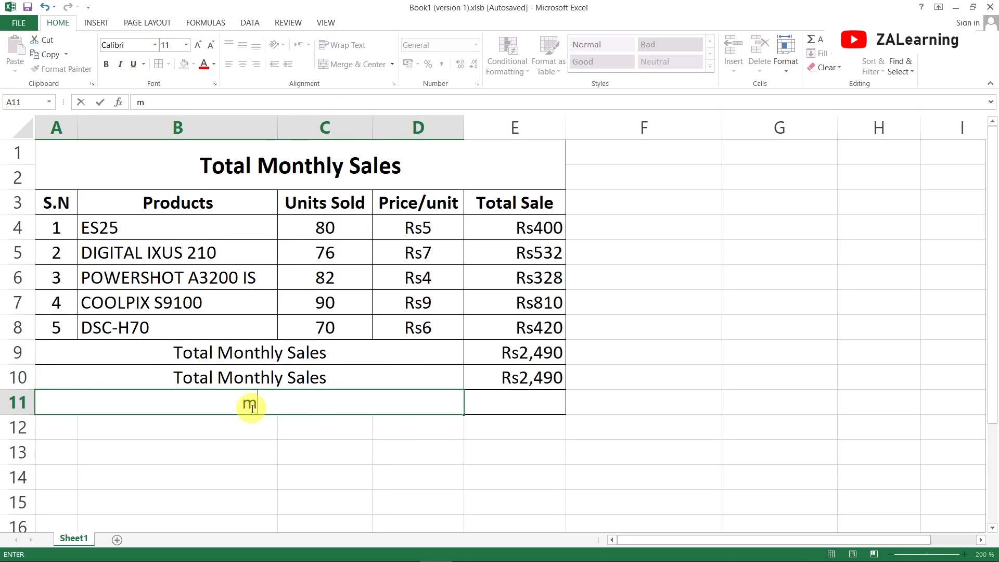
{"action": "type", "text": "aximum"}
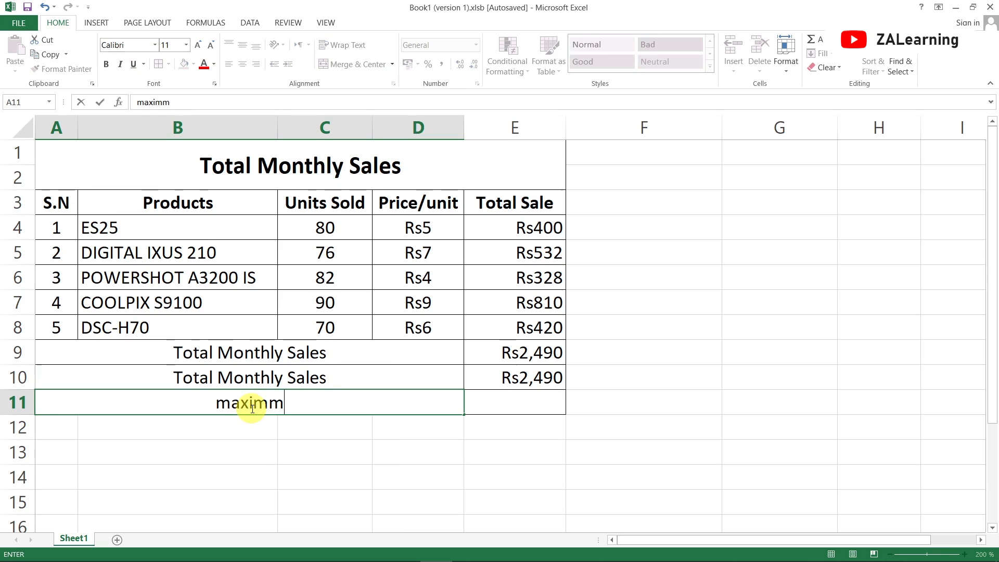
{"action": "key", "text": "BackSpace"}
{"action": "key", "text": "BackSpace"}
{"action": "key", "text": "BackSpace"}
{"action": "key", "text": "BackSpace"}
{"action": "key", "text": "BackSpace"}
{"action": "key", "text": "BackSpace"}
{"action": "key", "text": "BackSpace"}
{"action": "type", "text": "Maximum"}
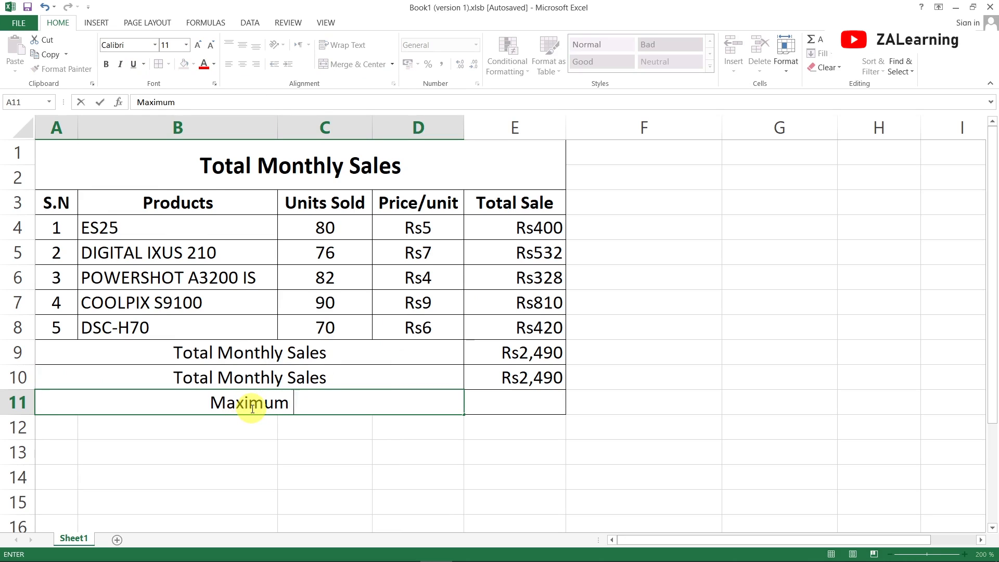
{"action": "type", "text": "e"}
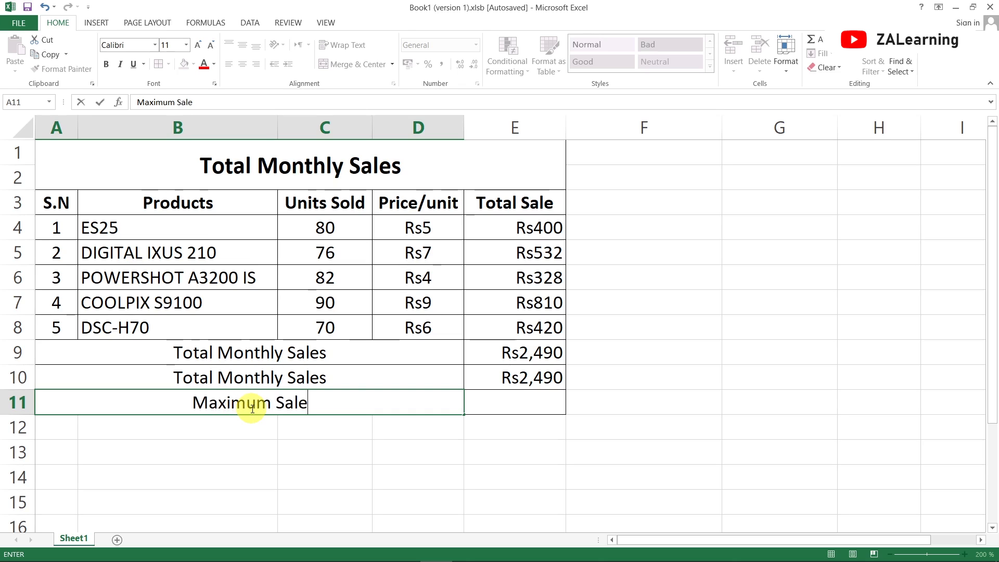
{"action": "key", "text": "Return"}
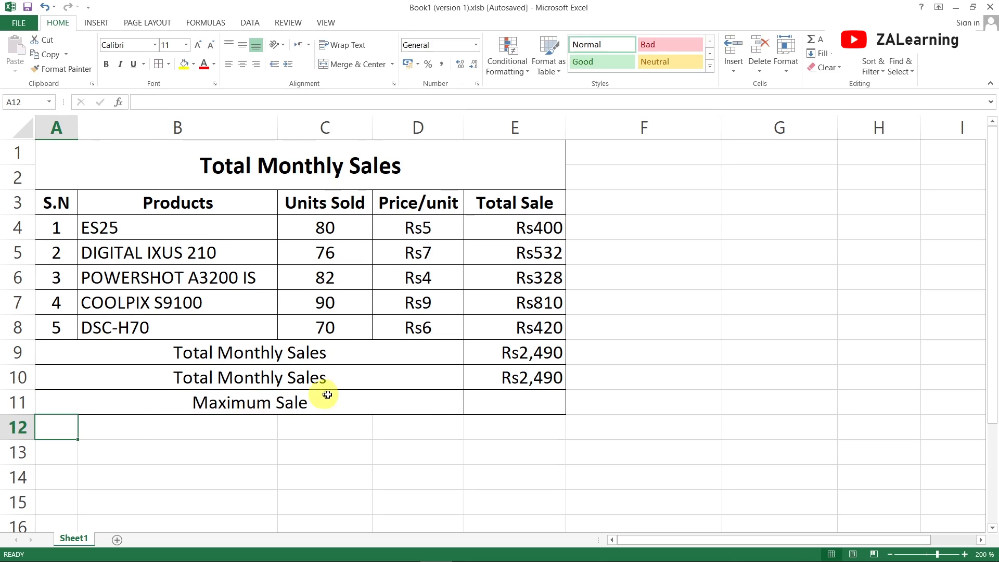
- Find the highest product total in E11 with the formula =MAX(E4:E8)
{"action": "left_click", "coordinate": [527, 398]}
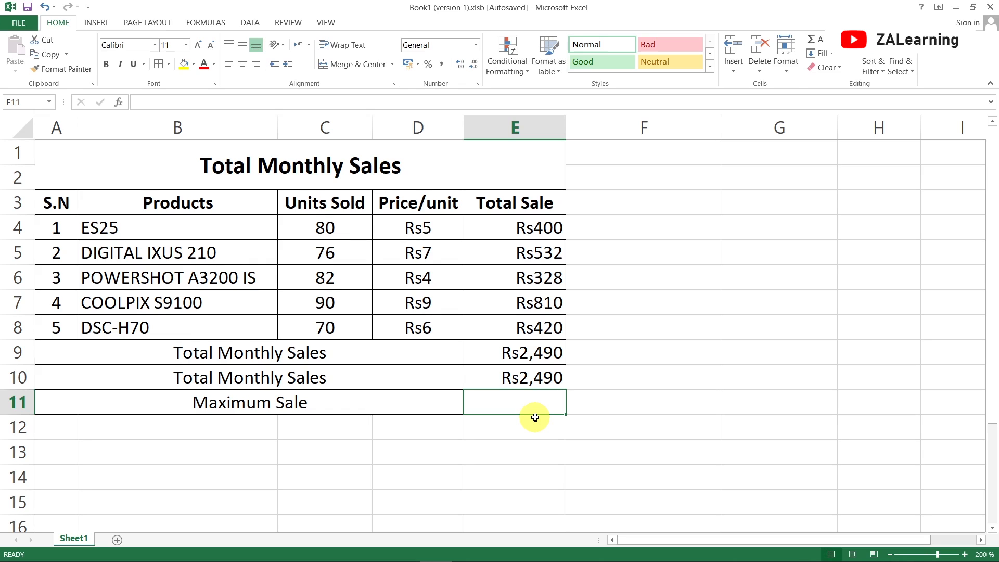
{"action": "type", "text": "=MAX"}
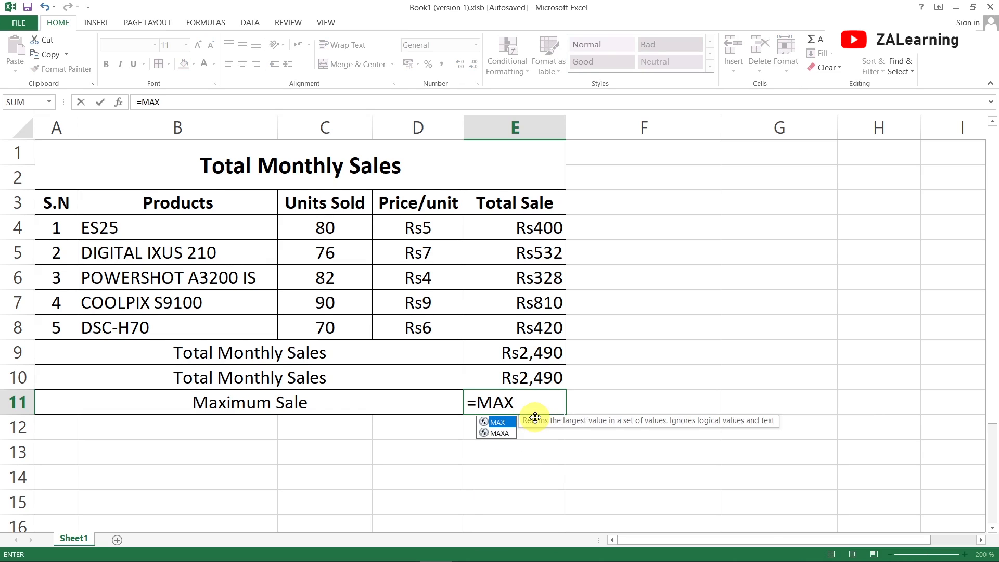
{"action": "type", "text": "("}
{"action": "left_click", "coordinate": [524, 231]}
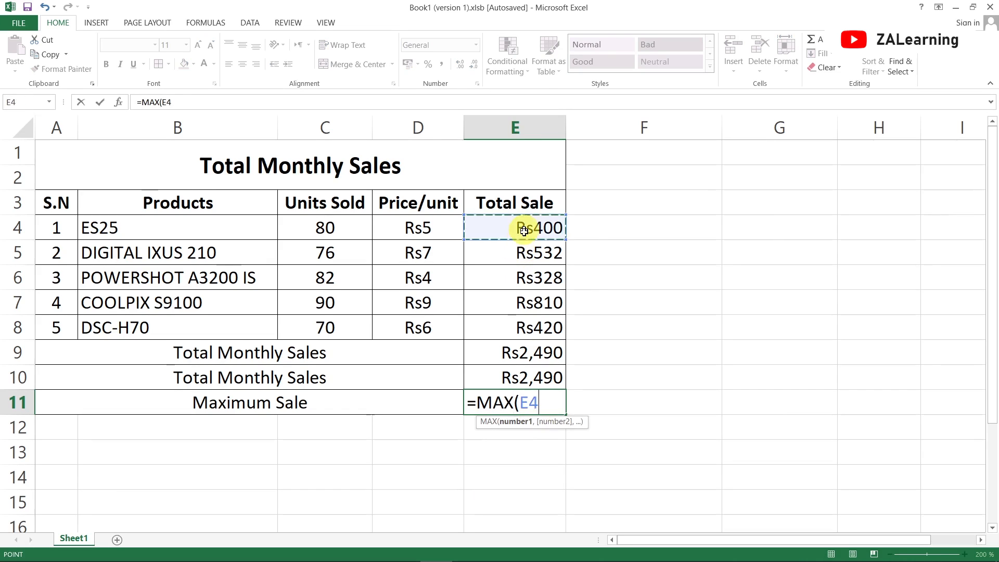
{"action": "left_click_drag", "start_coordinate": [523, 231], "coordinate": [526, 328]}
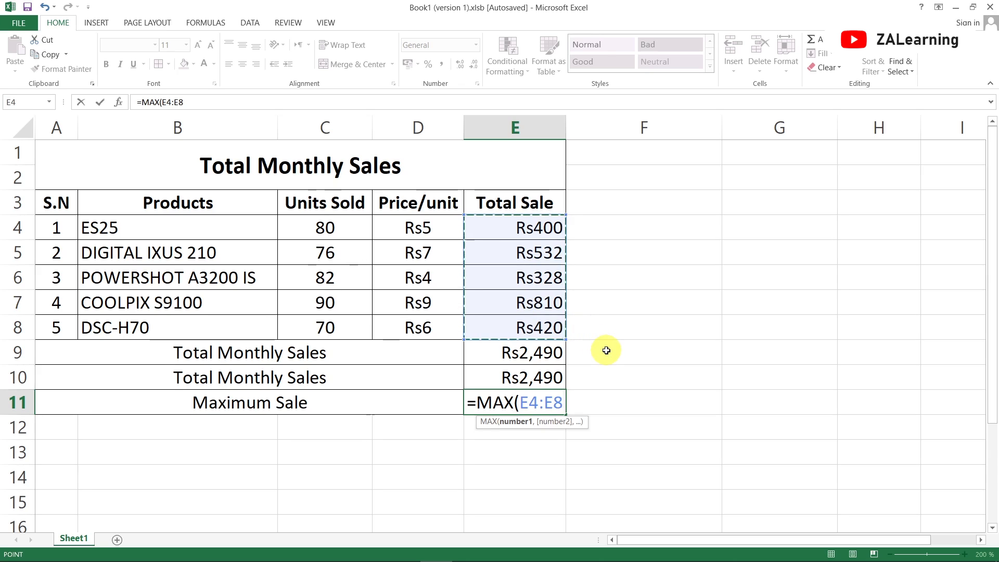
{"action": "type", "text": ")"}
{"action": "key", "text": "Return"}
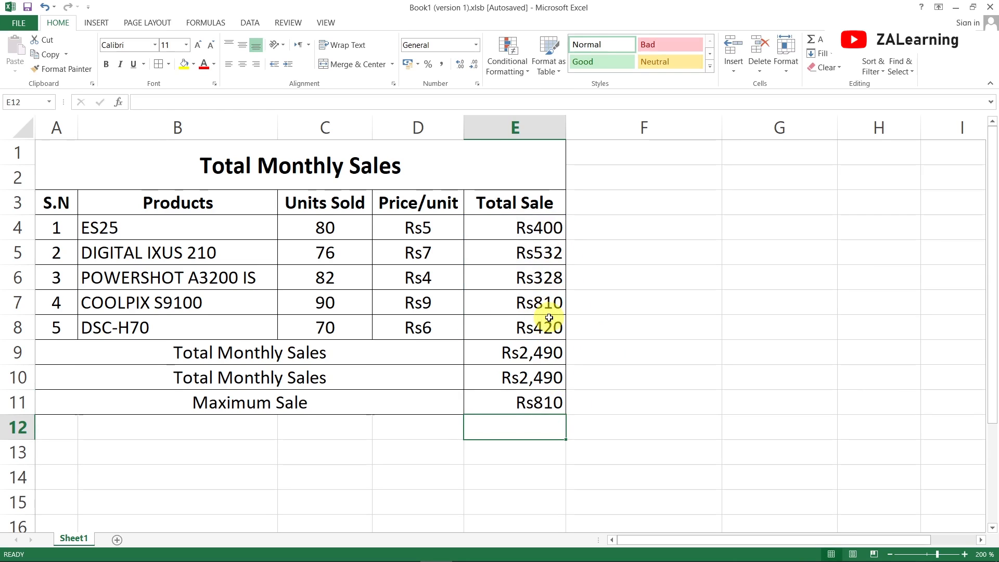
- Create a bordered summary row in A12:E12, with A12:D12 merged, centered and labelled Minimum Sale
{"action": "left_click_drag", "start_coordinate": [42, 426], "coordinate": [481, 421]}
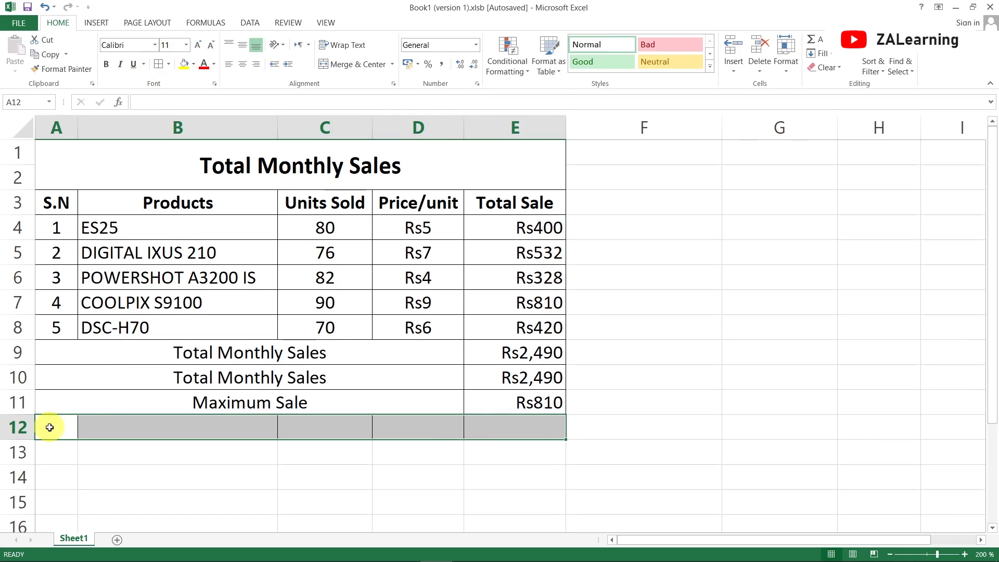
{"action": "left_click_drag", "start_coordinate": [50, 428], "coordinate": [396, 426]}
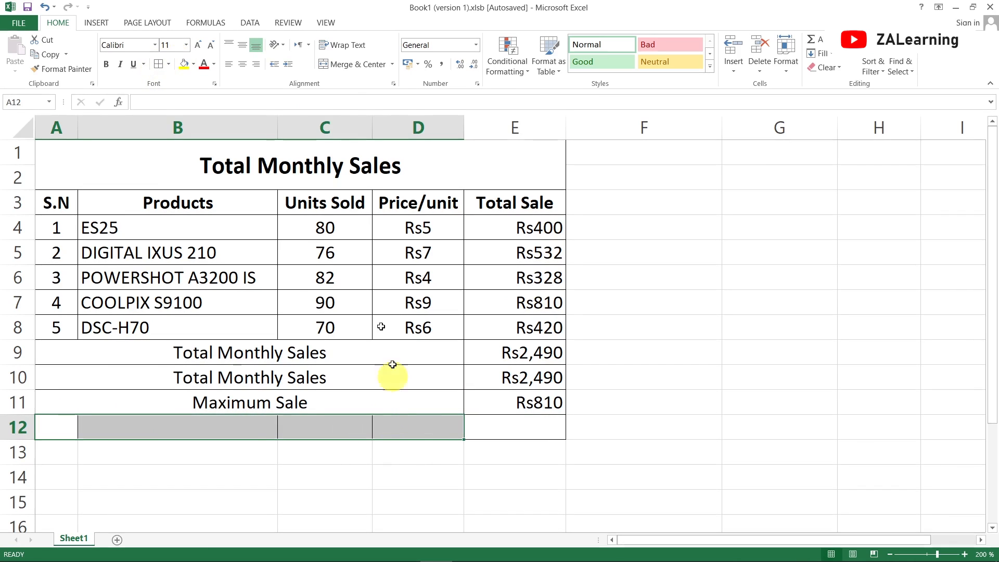
{"action": "left_click", "coordinate": [350, 63]}
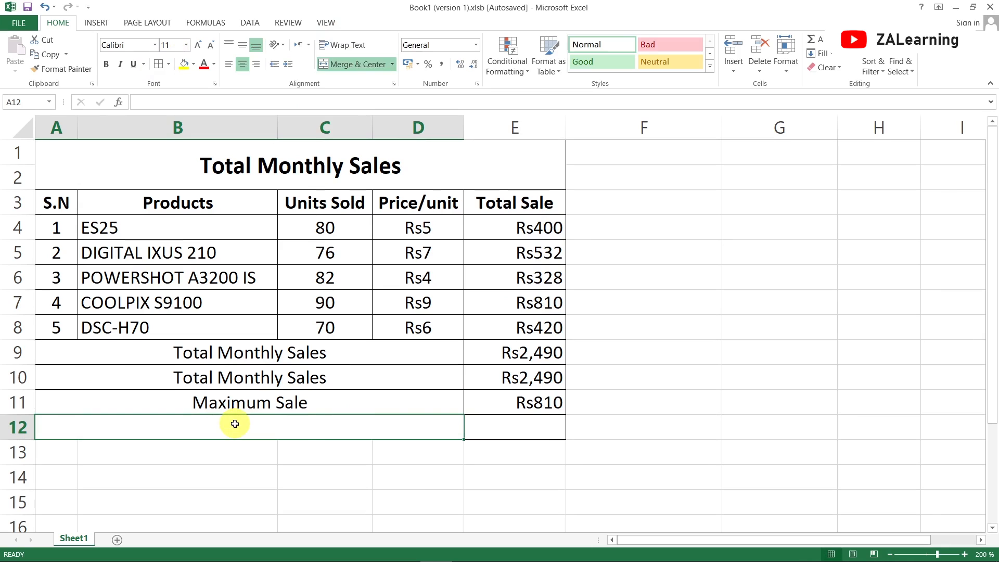
{"action": "type", "text": "Minin"}
{"action": "key", "text": "BackSpace"}
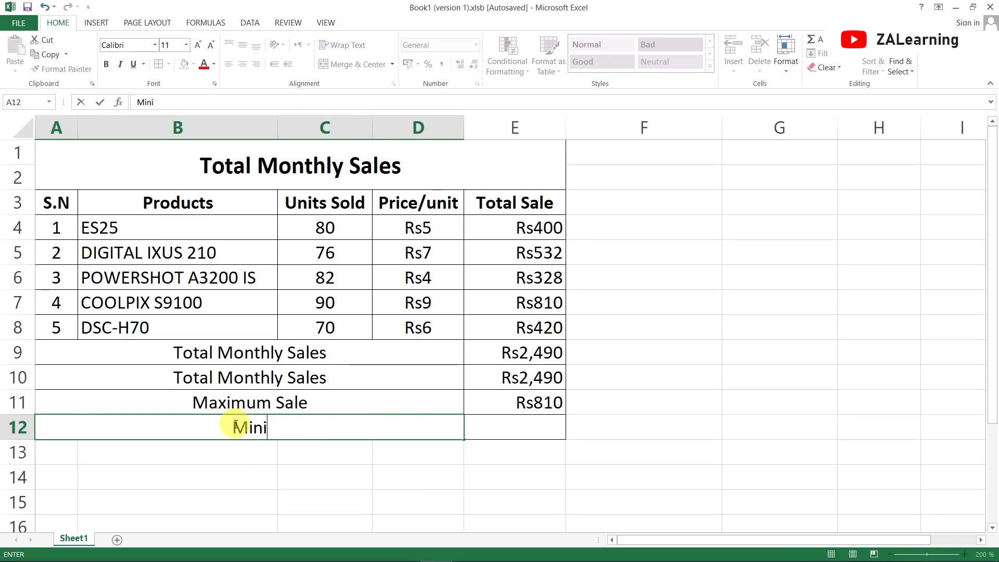
{"action": "type", "text": "mum Sale"}
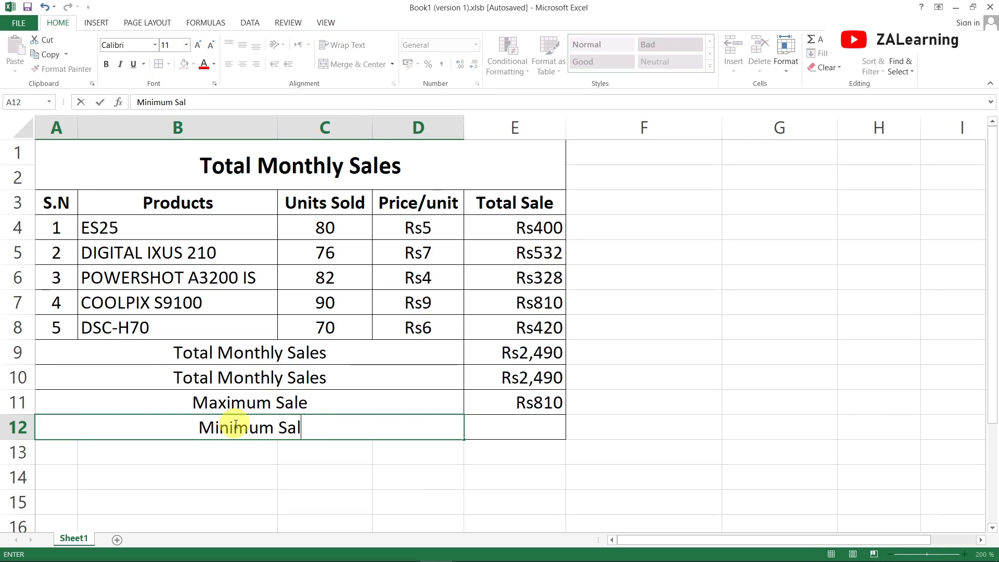
{"action": "key", "text": "Return"}
- Find the lowest product total in E12 with the formula =MIN(E4:E8)
{"action": "left_click", "coordinate": [234, 423]}
{"action": "key", "text": "Right"}
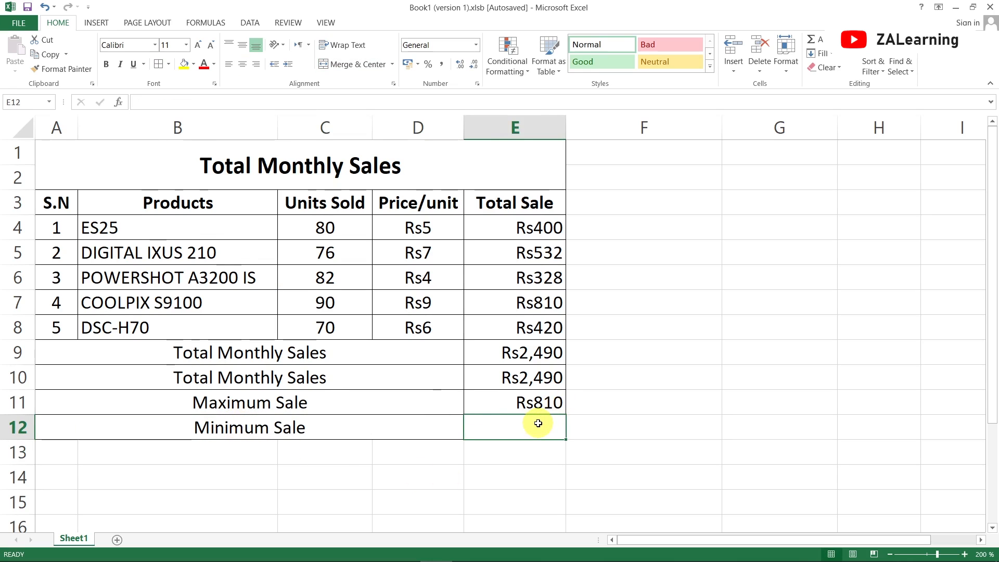
{"action": "type", "text": "="}
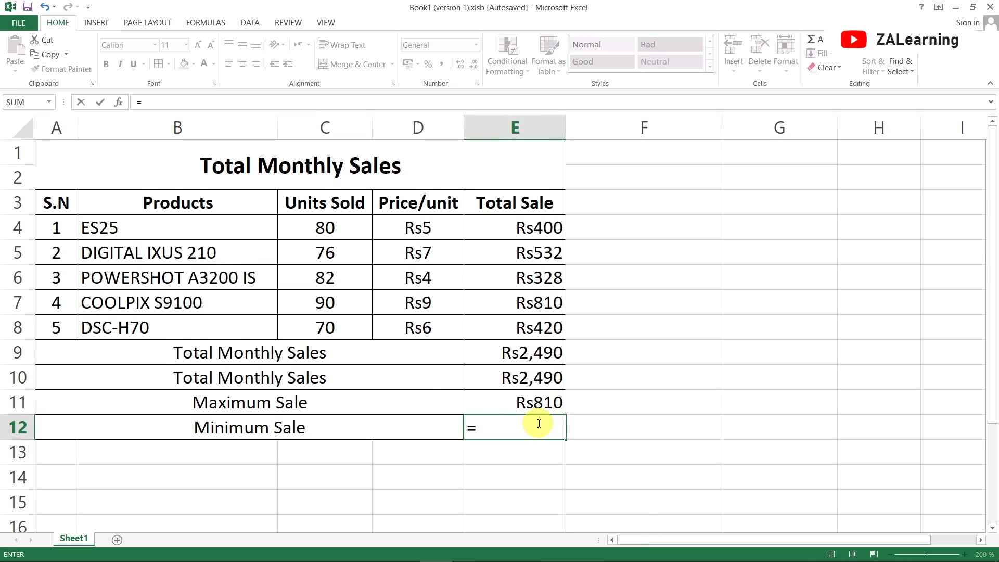
{"action": "type", "text": "MIN"}
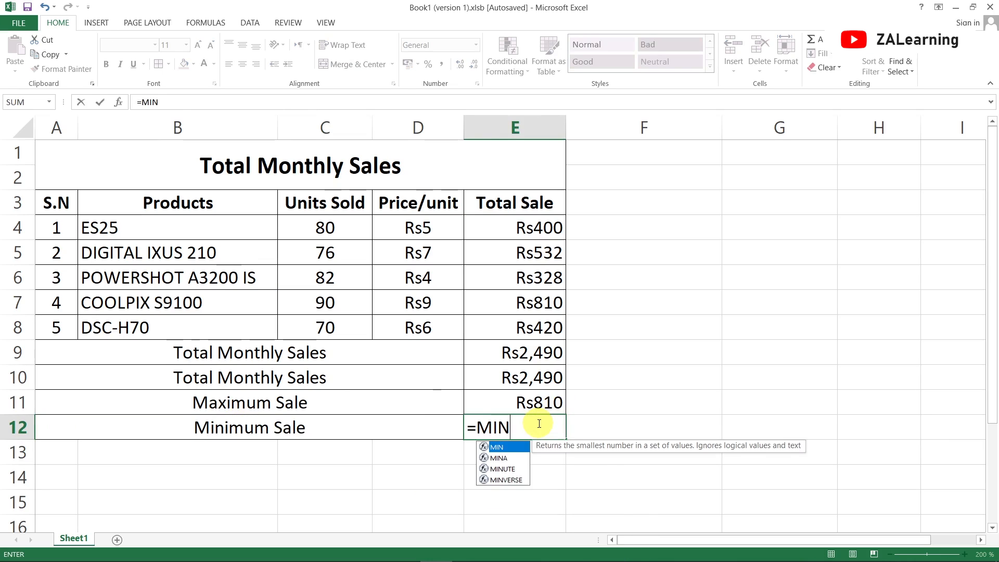
{"action": "type", "text": "("}
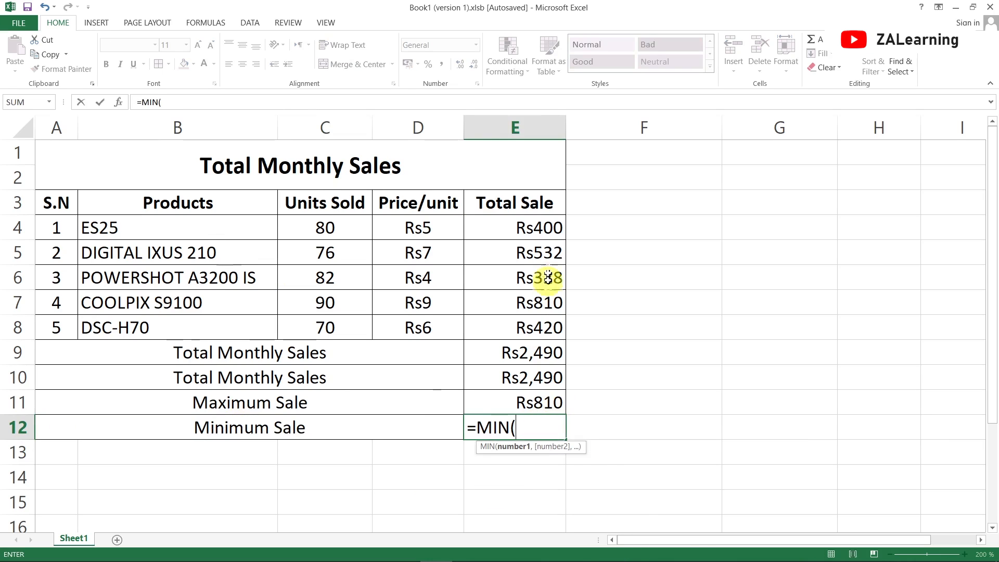
{"action": "left_click_drag", "start_coordinate": [543, 227], "coordinate": [547, 318]}
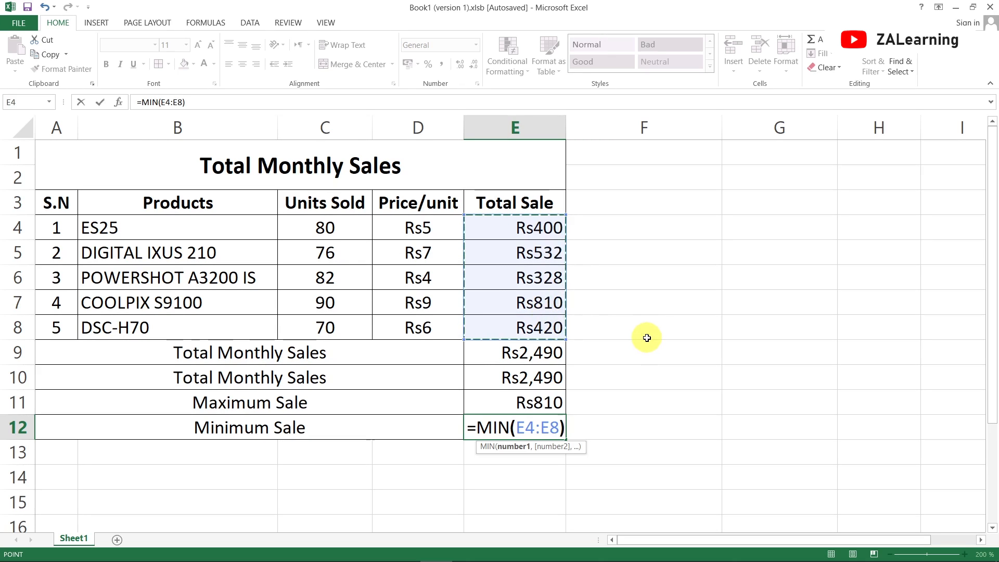
{"action": "type", "text": ")"}
{"action": "key", "text": "Return"}
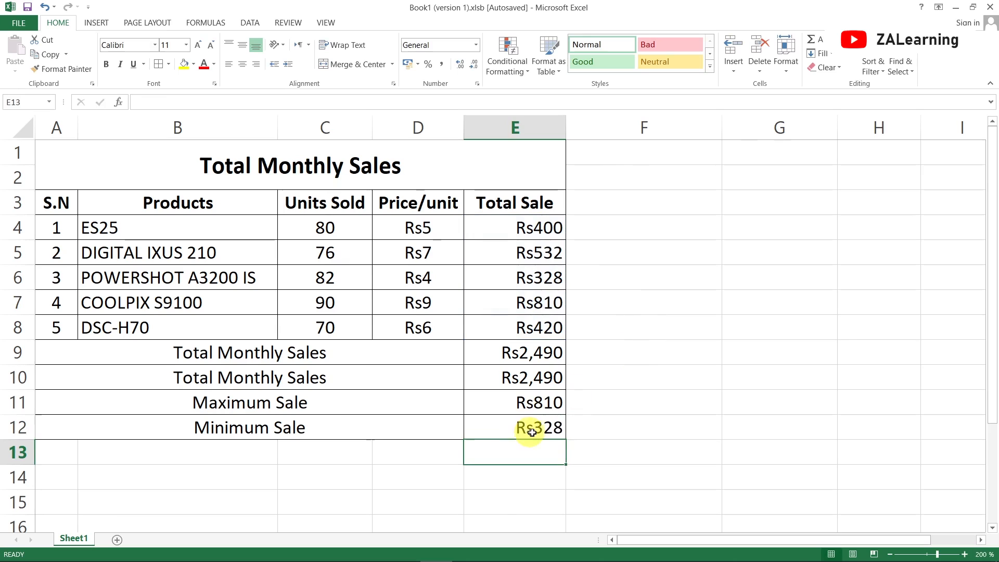
{"action": "left_click", "coordinate": [540, 431]}
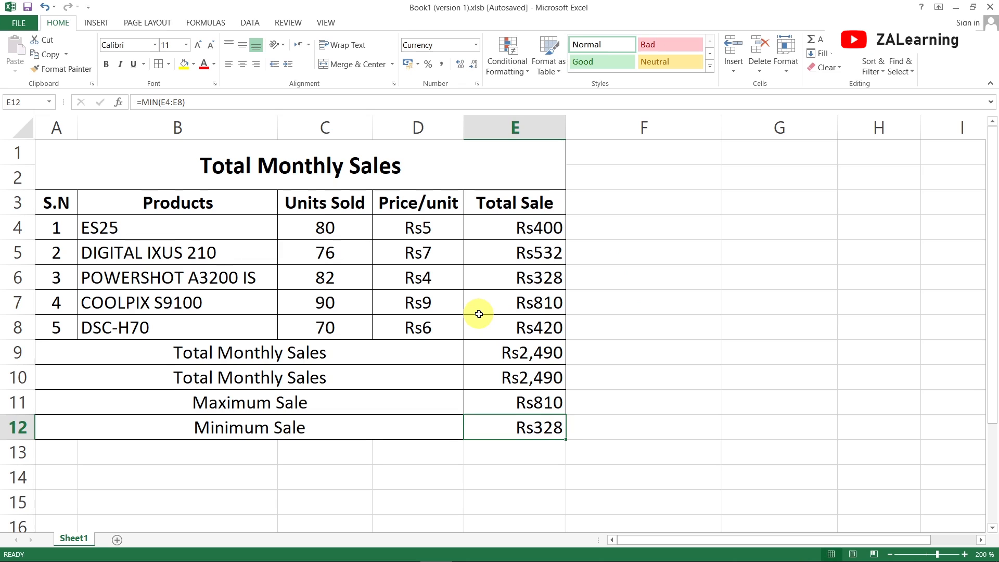
- Create a bordered summary row in A13:E13, with A13:D13 merged, centered and labelled Average Sale
{"action": "left_click_drag", "start_coordinate": [52, 450], "coordinate": [503, 440]}
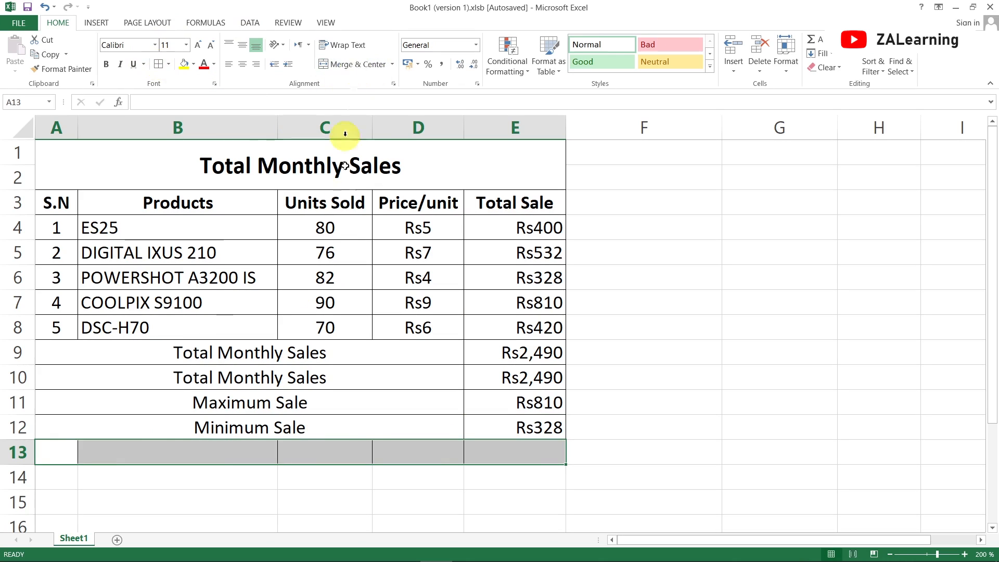
{"action": "left_click_drag", "start_coordinate": [73, 451], "coordinate": [401, 455]}
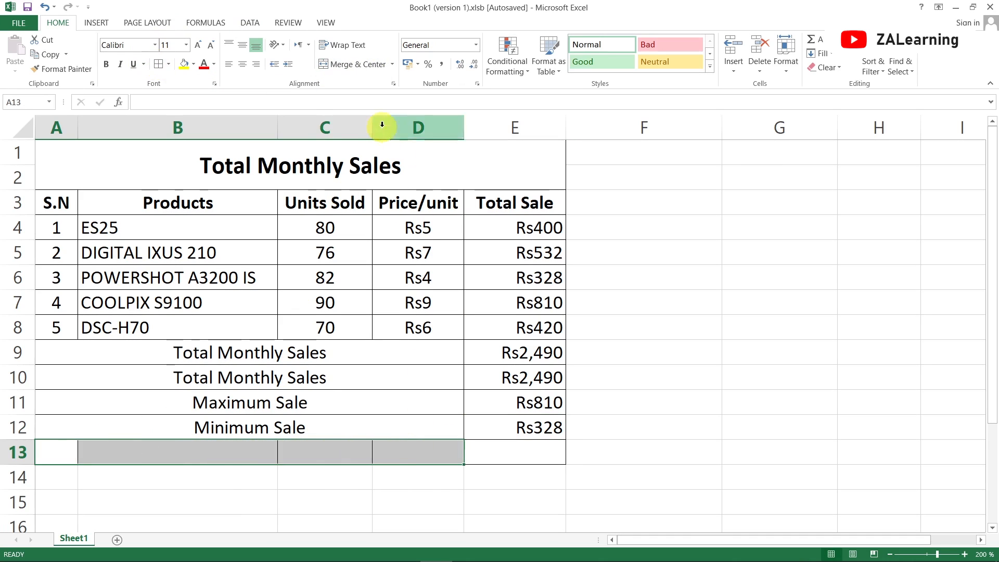
{"action": "left_click", "coordinate": [350, 66]}
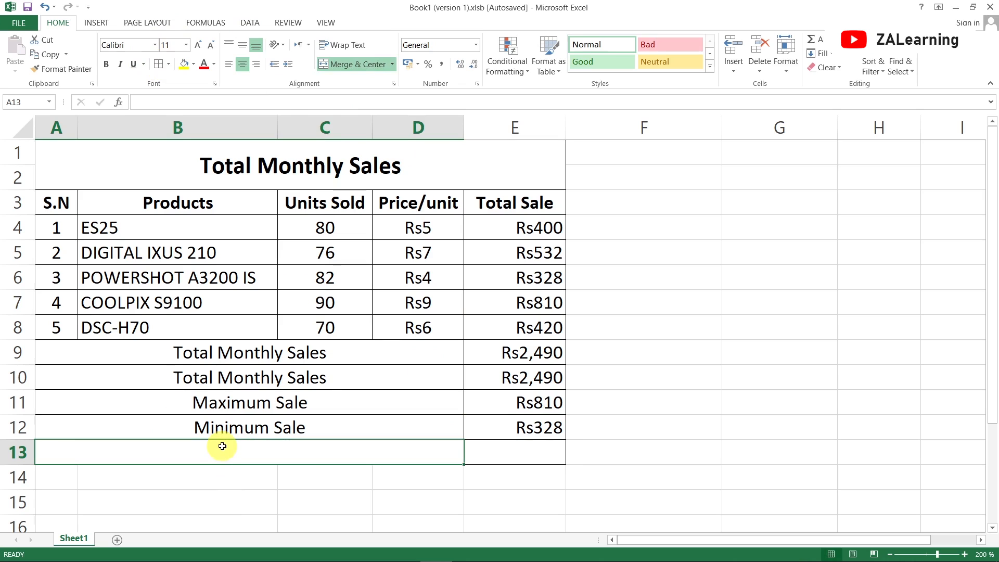
{"action": "type", "text": "Average"}
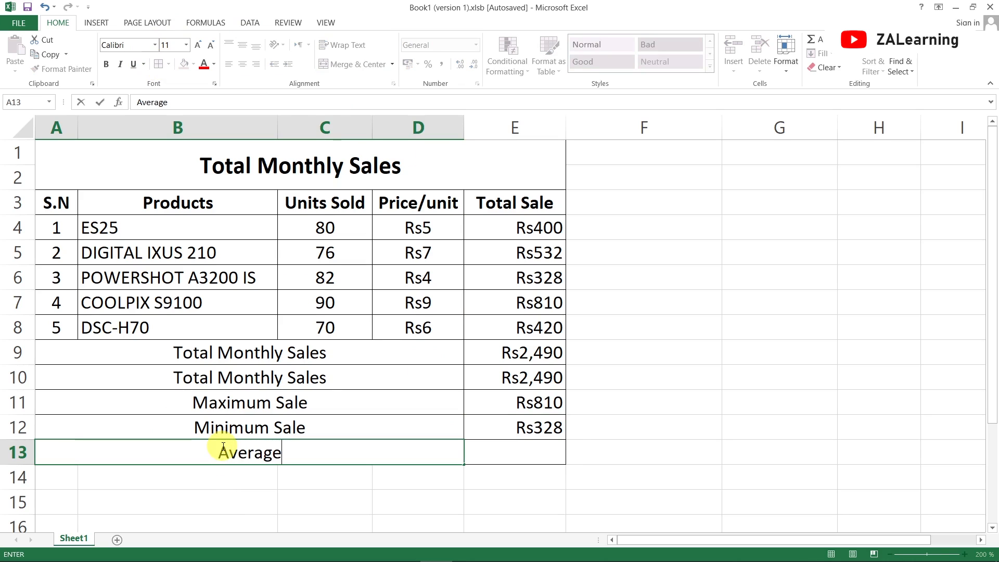
{"action": "type", "text": " Sale"}
{"action": "key", "text": "Return"}
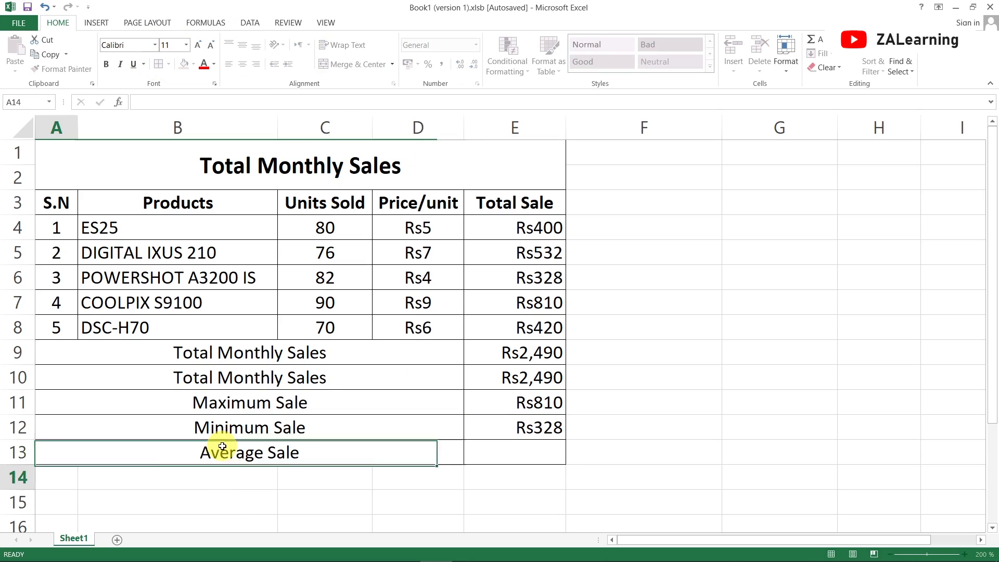
- Calculate the average product total in E13 with the formula =AVERAGE(E4:E8)
{"action": "left_click", "coordinate": [523, 458]}
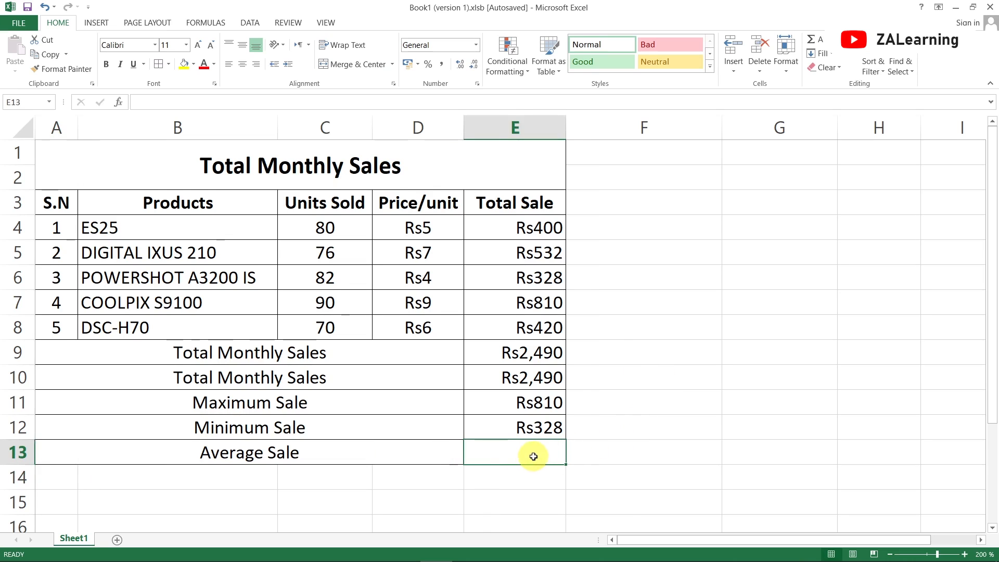
{"action": "type", "text": "="}
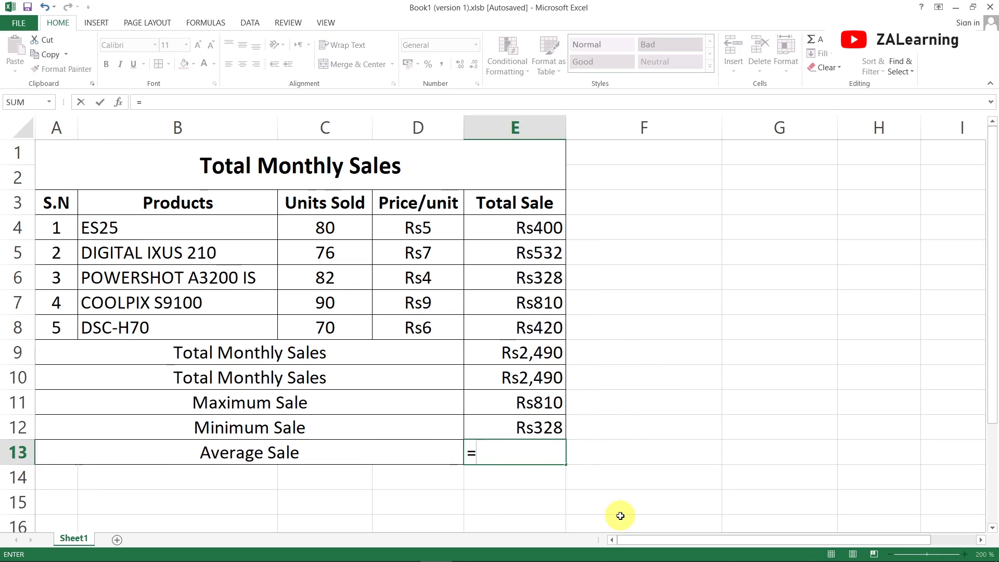
{"action": "type", "text": "AVE"}
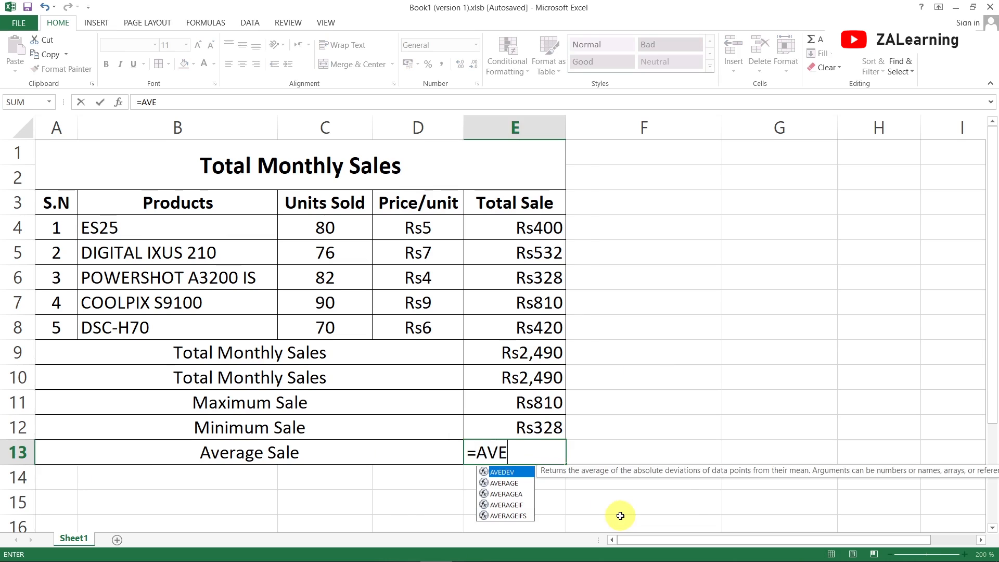
{"action": "double_click", "coordinate": [512, 484]}
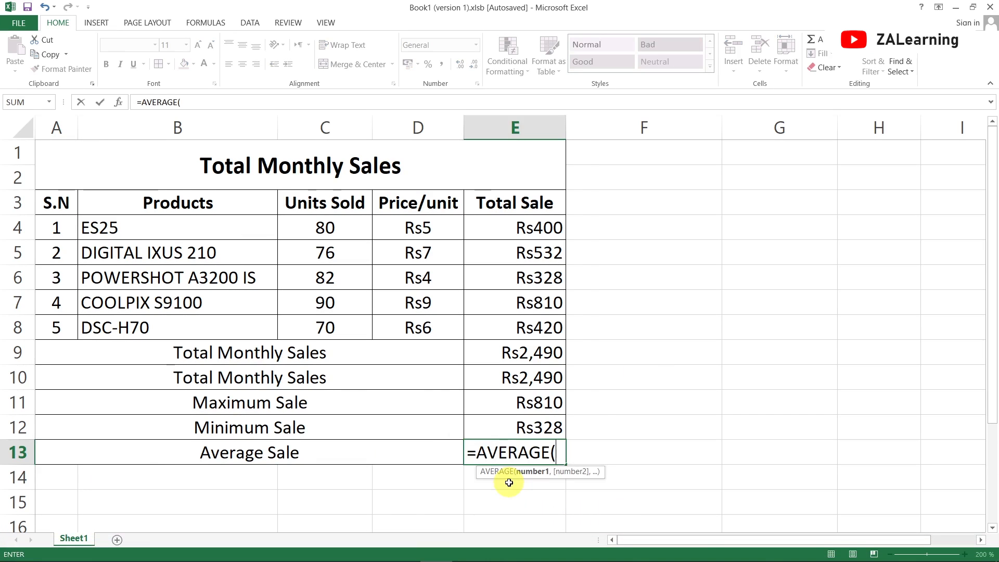
{"action": "left_click_drag", "start_coordinate": [521, 227], "coordinate": [526, 328]}
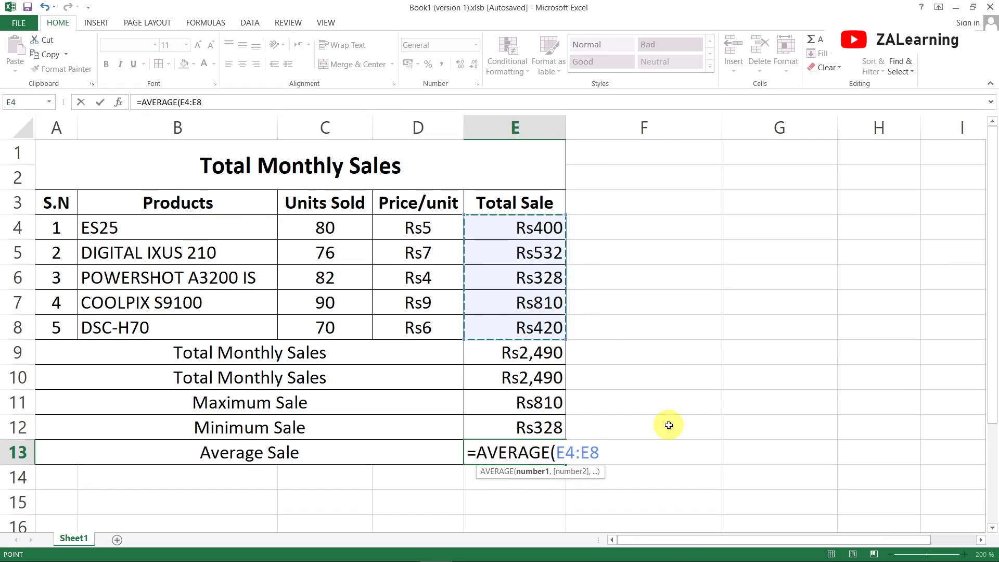
{"action": "key", "text": "Return"}
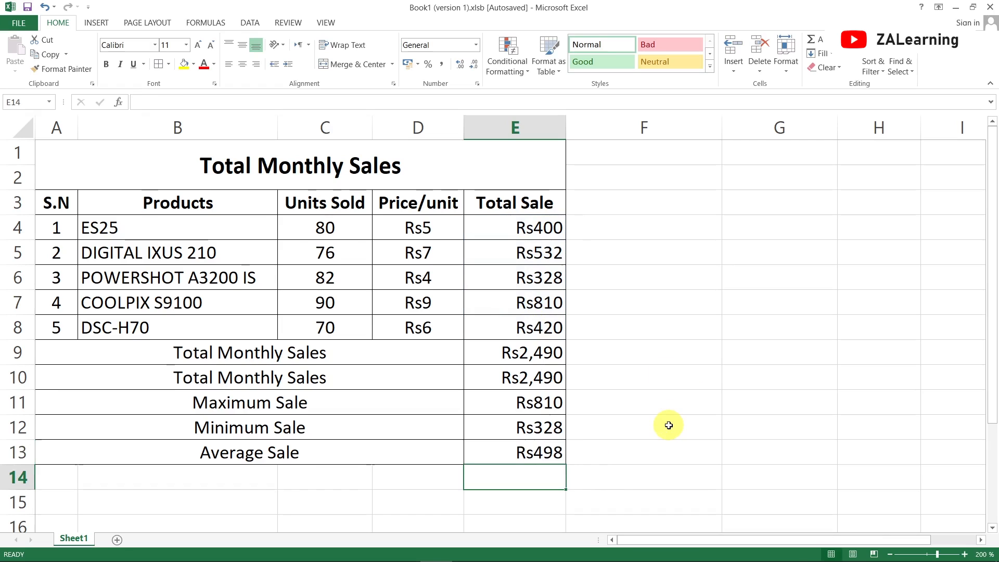
- Show the average sale amount in E13 with two decimal places
{"action": "key", "text": "Up"}
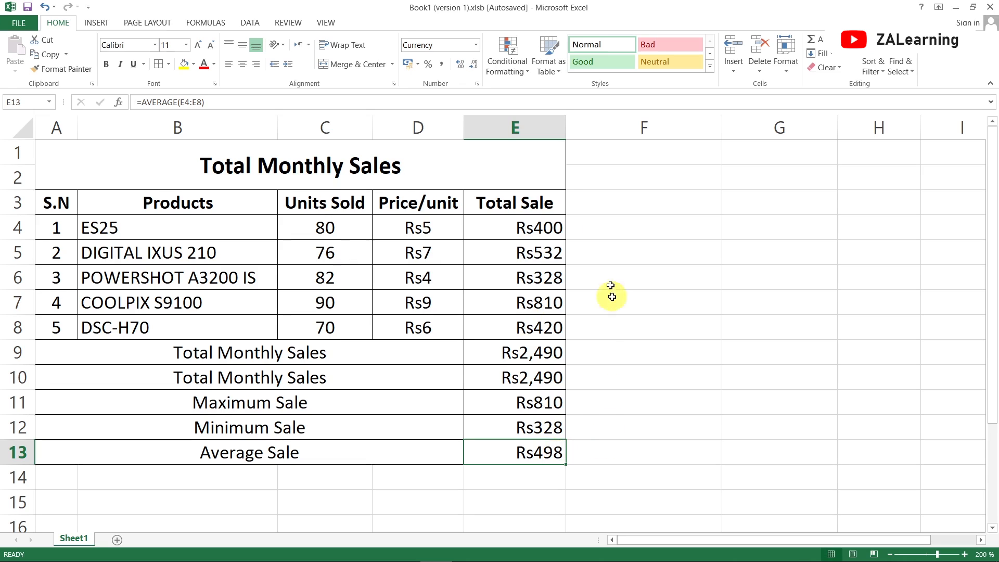
{"action": "left_click", "coordinate": [461, 67]}
{"action": "left_click", "coordinate": [461, 67]}
{"action": "left_click", "coordinate": [578, 474]}
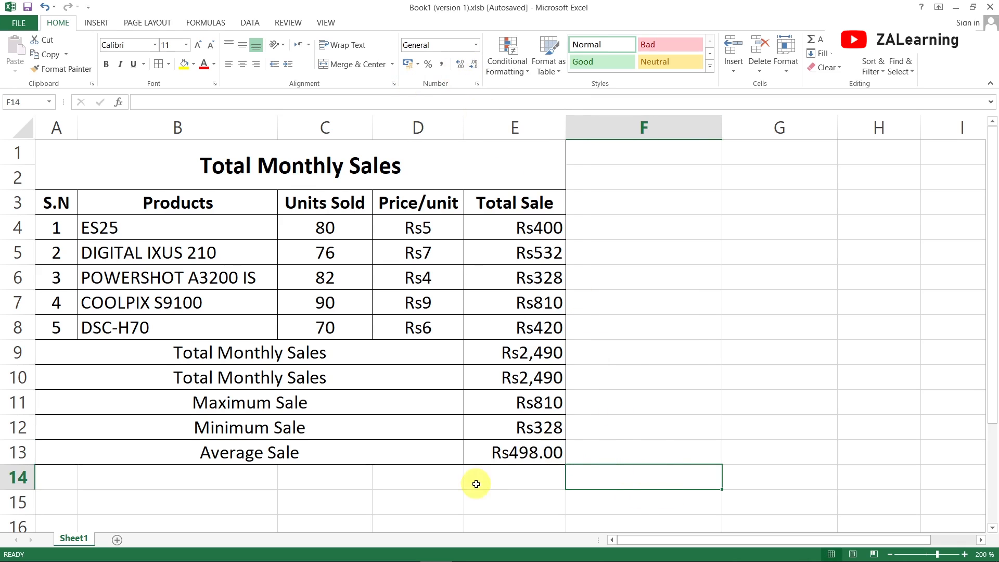
- Examine the additional functions available for insertion in E14 and the categories of the function library
{"action": "left_click", "coordinate": [502, 478]}
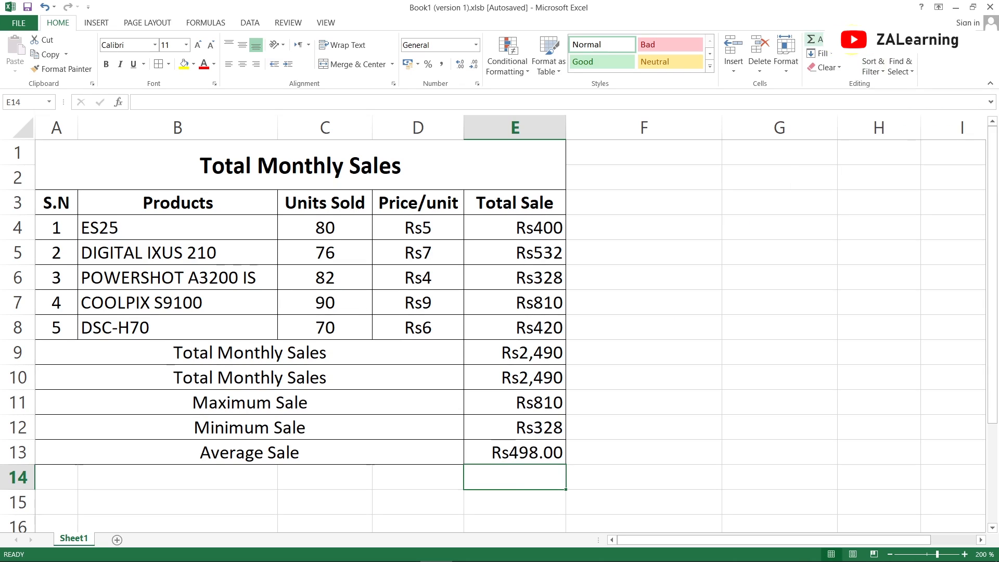
{"action": "left_click", "coordinate": [853, 40]}
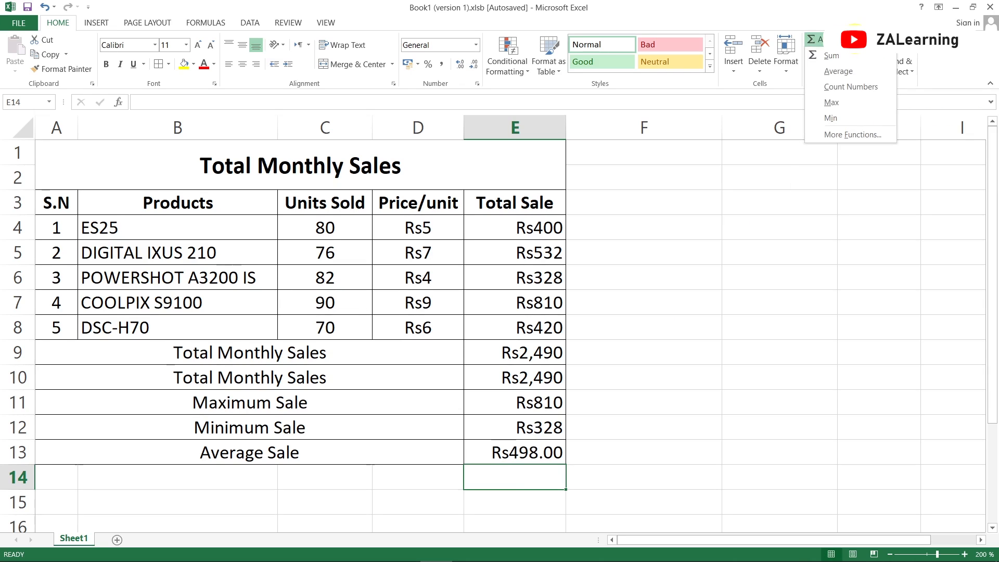
{"action": "left_click", "coordinate": [857, 135]}
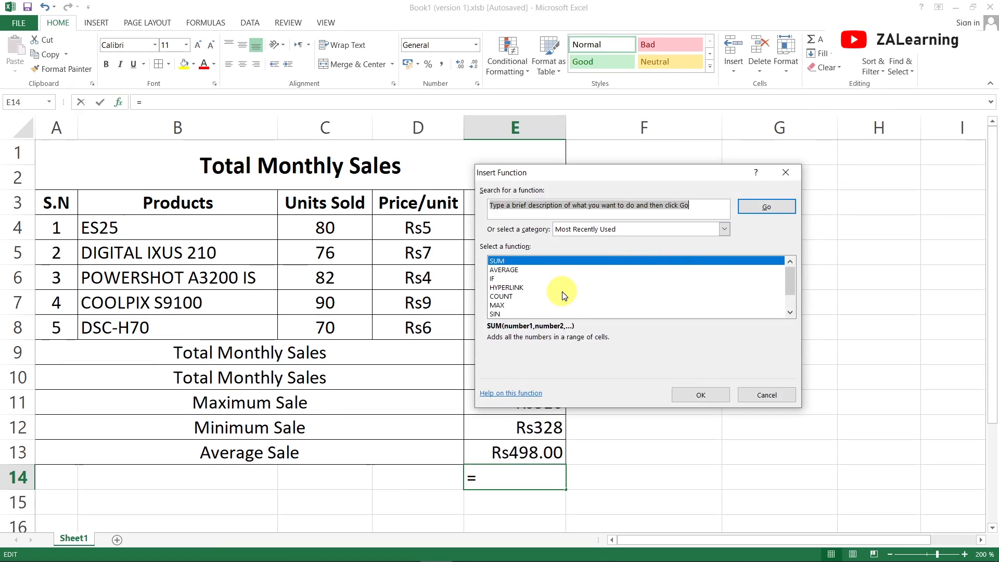
{"action": "scroll", "coordinate": [564, 295], "scroll_direction": "down", "scroll_amount": 1}
{"action": "scroll", "coordinate": [564, 296], "scroll_direction": "up", "scroll_amount": 1}
{"action": "left_click", "coordinate": [785, 173]}
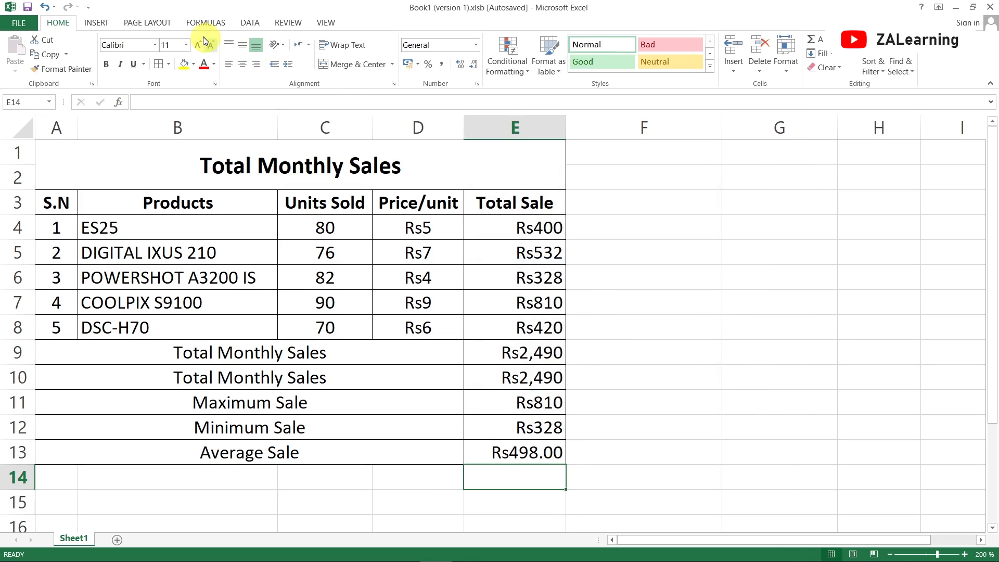
{"action": "left_click", "coordinate": [192, 25]}
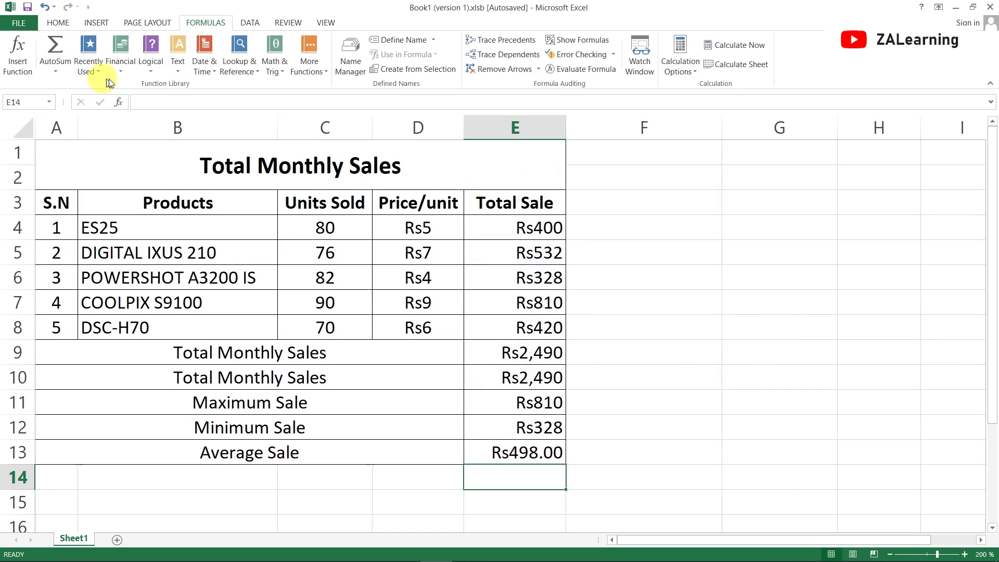
{"action": "left_click", "coordinate": [58, 22]}
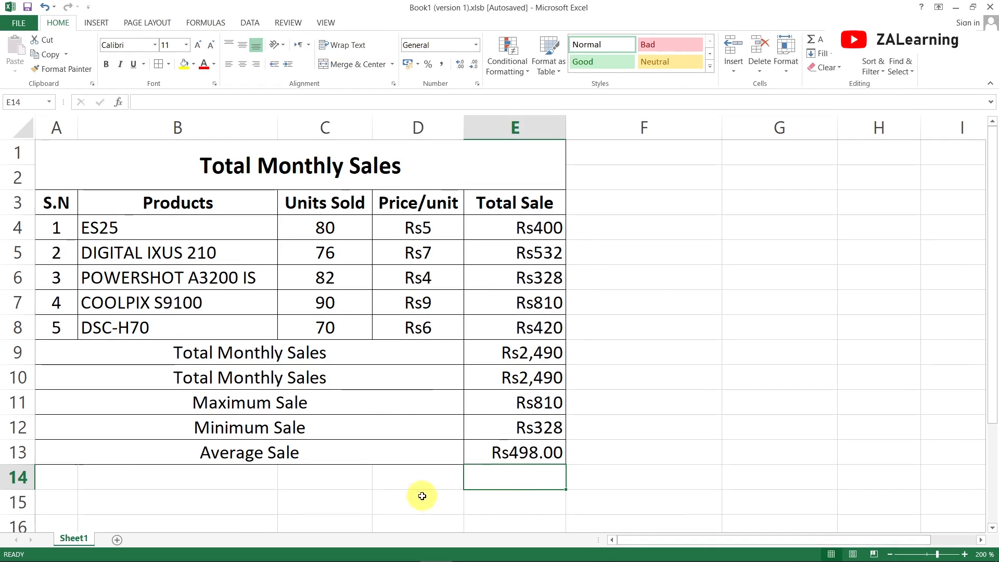
- Enter the sample text Hello Pakistan in D15 and kshf in the neighbouring cell E15
{"action": "scroll", "coordinate": [415, 388], "scroll_direction": "down", "scroll_amount": 2}
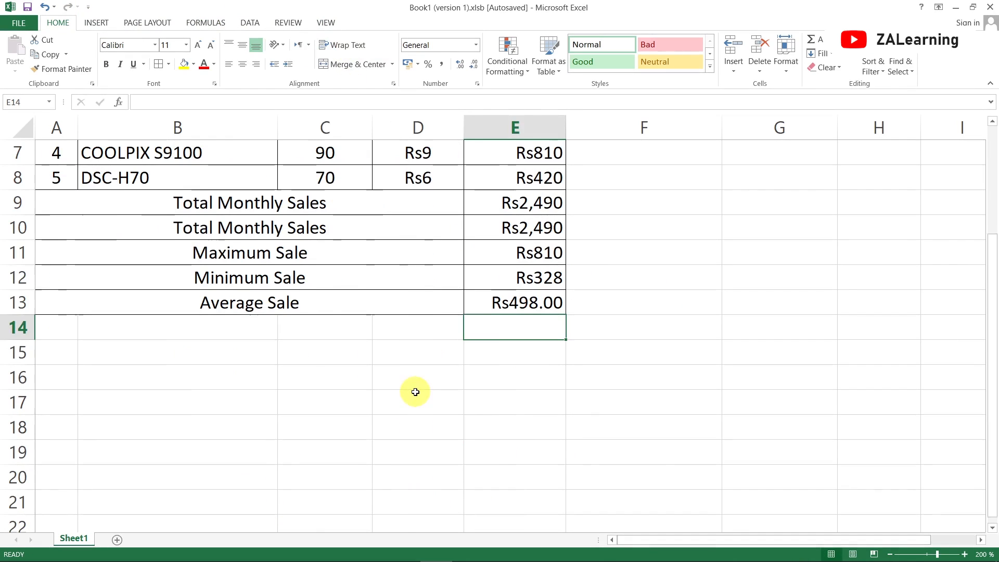
{"action": "left_click", "coordinate": [430, 352]}
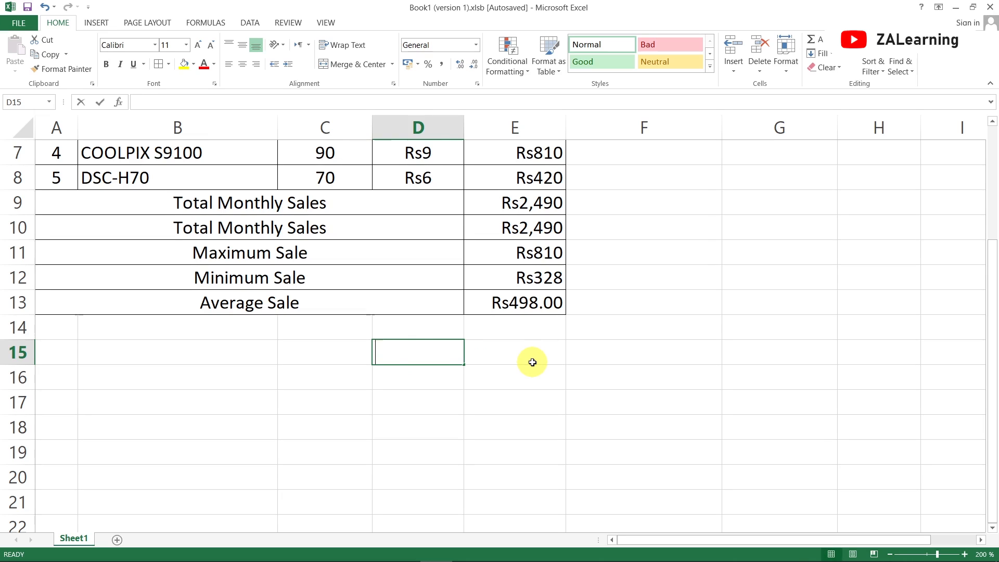
{"action": "type", "text": "Hello Pakistan"}
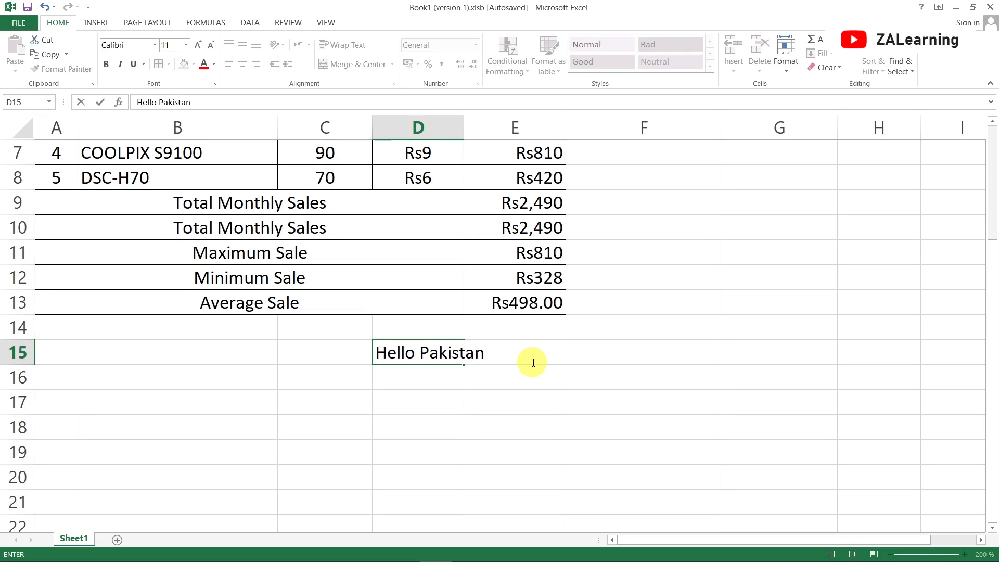
{"action": "key", "text": "Return"}
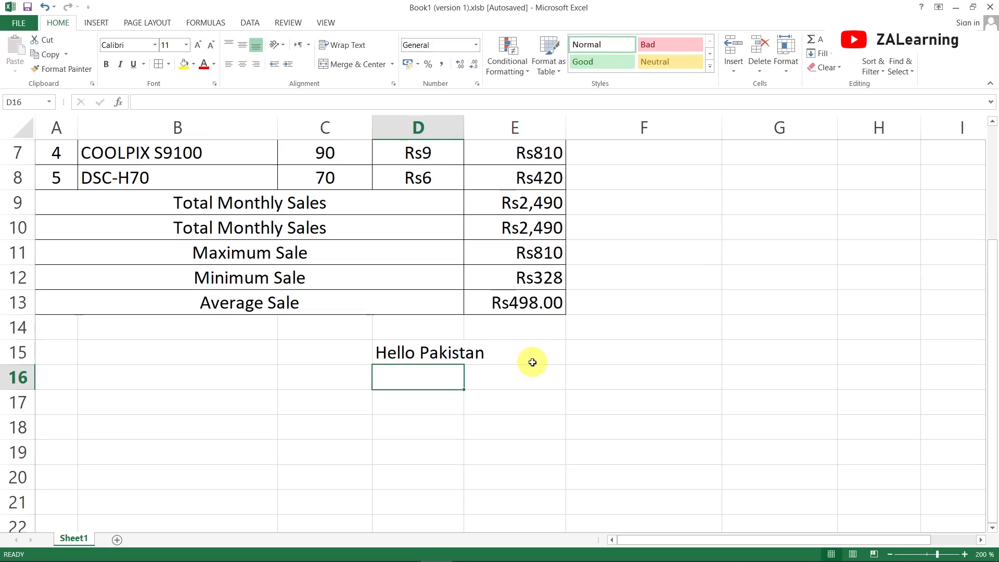
{"action": "key", "text": "Up"}
{"action": "left_click", "coordinate": [532, 362]}
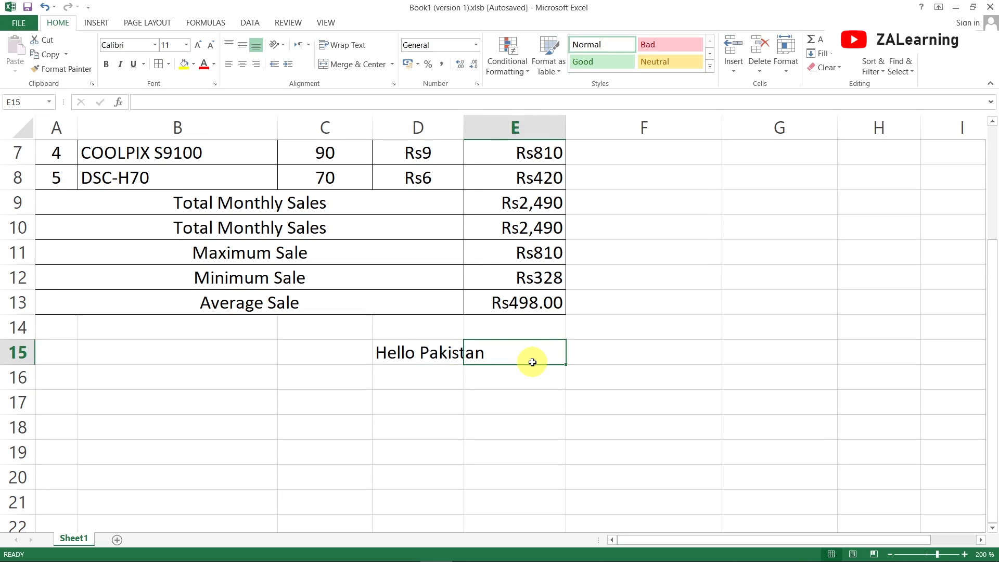
{"action": "type", "text": "kshf"}
{"action": "key", "text": "Return"}
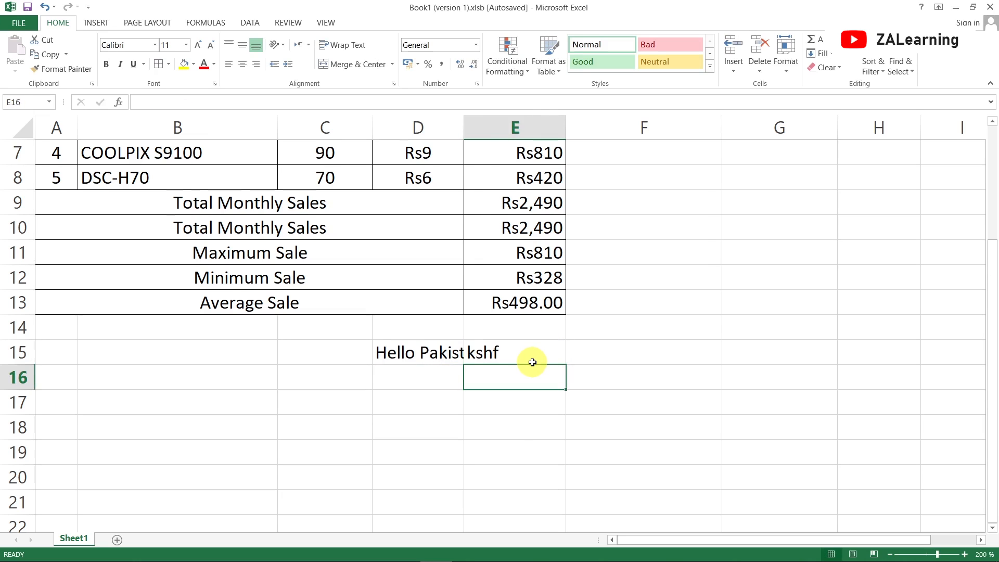
- Wrap the text Hello Pakistan within cell D15
{"action": "left_click", "coordinate": [440, 357]}
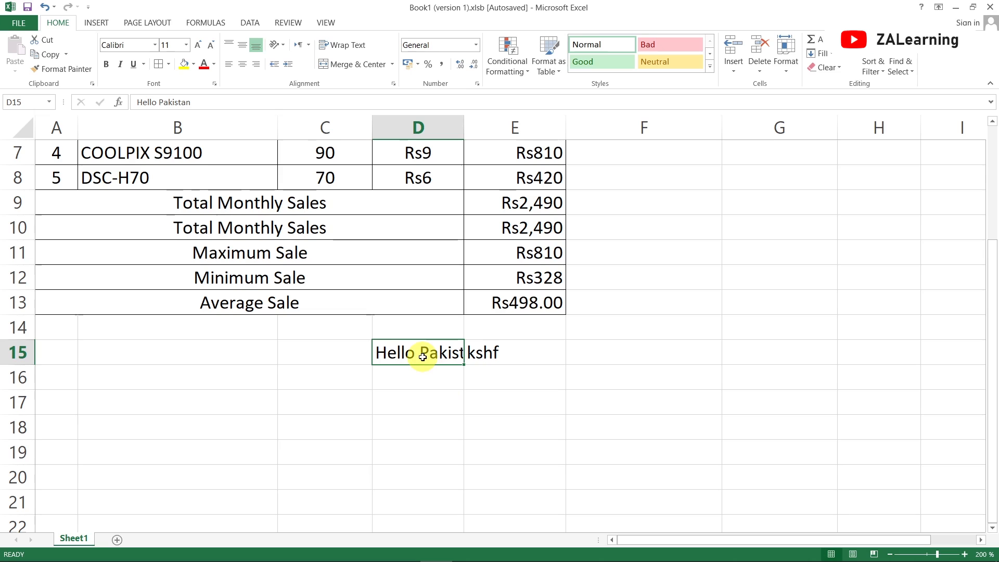
{"action": "left_click", "coordinate": [336, 48]}
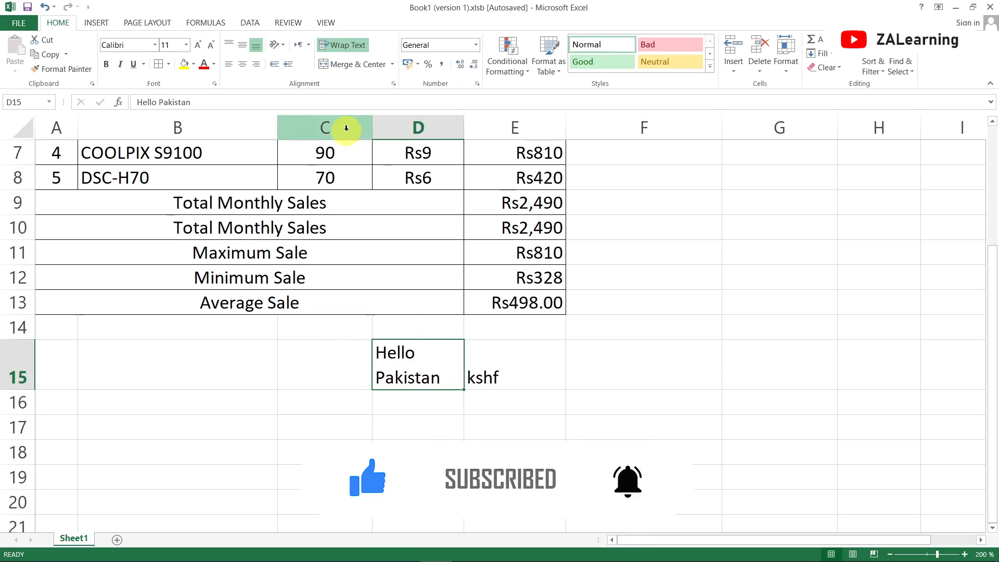
{"action": "left_click", "coordinate": [433, 401]}
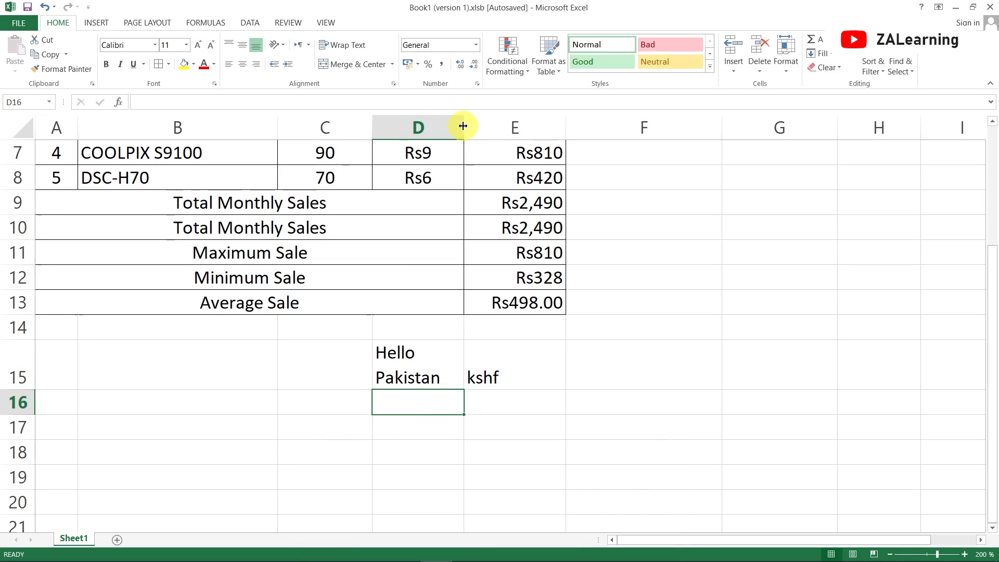
{"action": "left_click", "coordinate": [439, 358]}
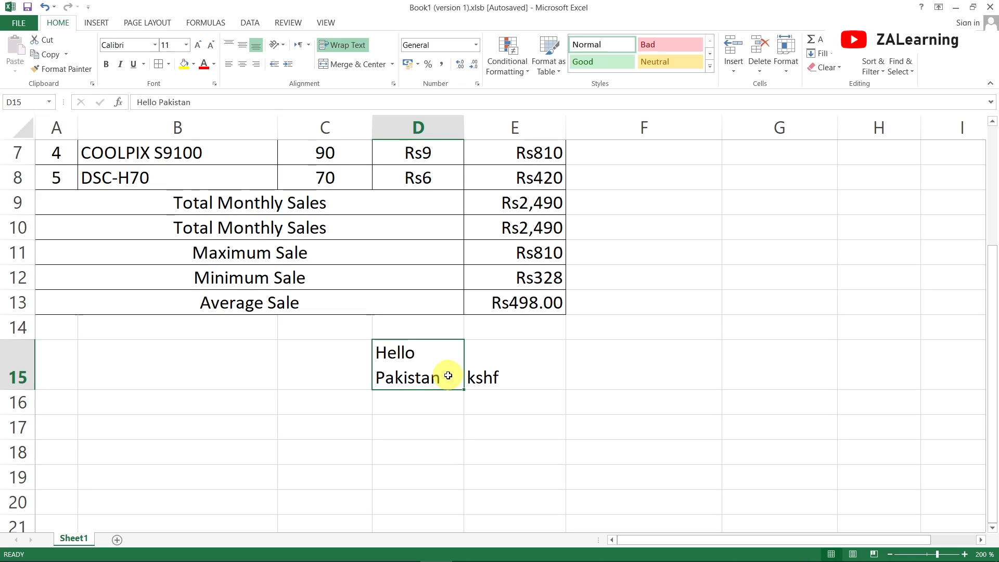
{"action": "scroll", "coordinate": [449, 376], "scroll_direction": "up", "scroll_amount": 2}
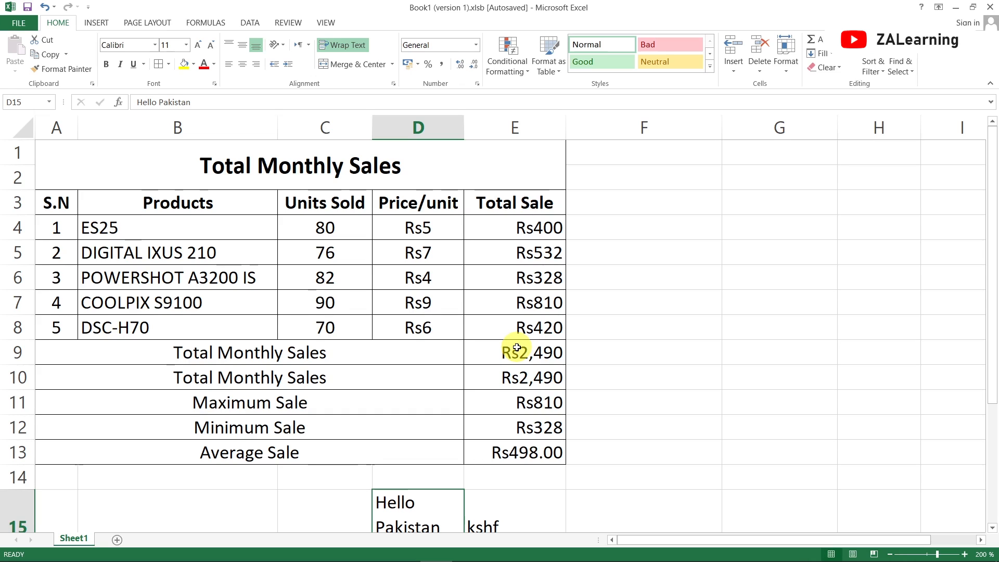
{"action": "left_click", "coordinate": [475, 45]}
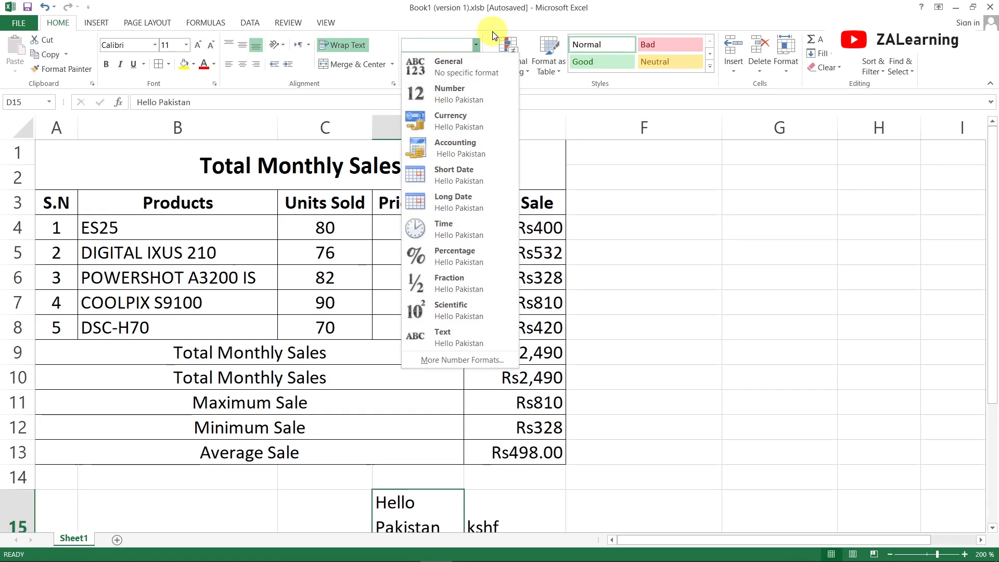
{"action": "left_click", "coordinate": [476, 46]}
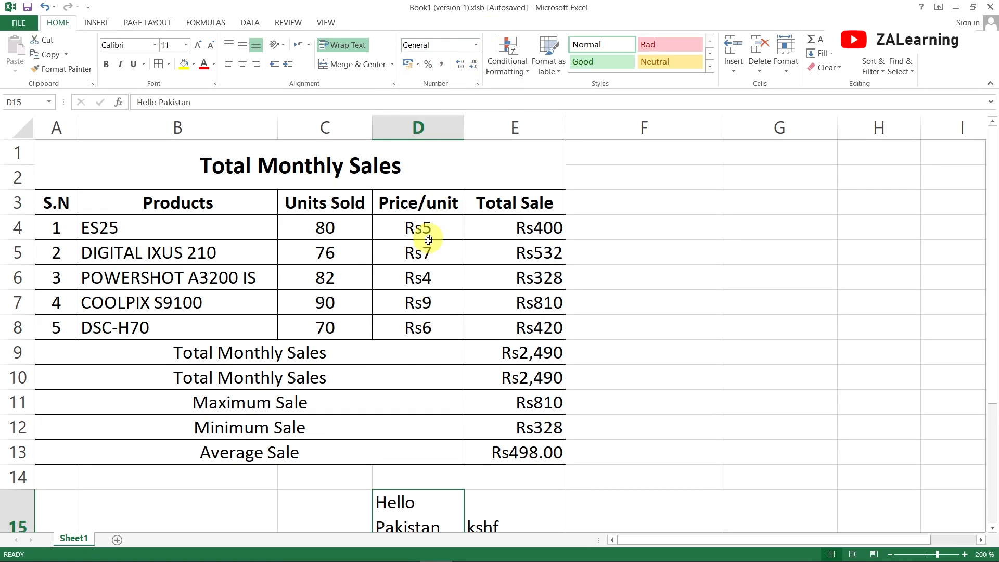